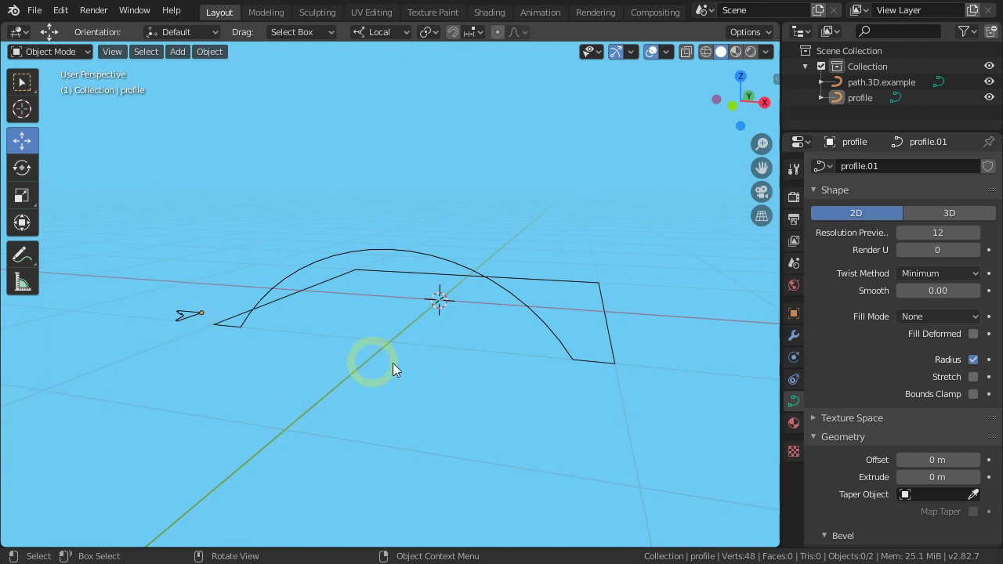
Set path.3D.example's Bevel object to the profile curve, sweeping the molding along the arch.
click(508, 290)
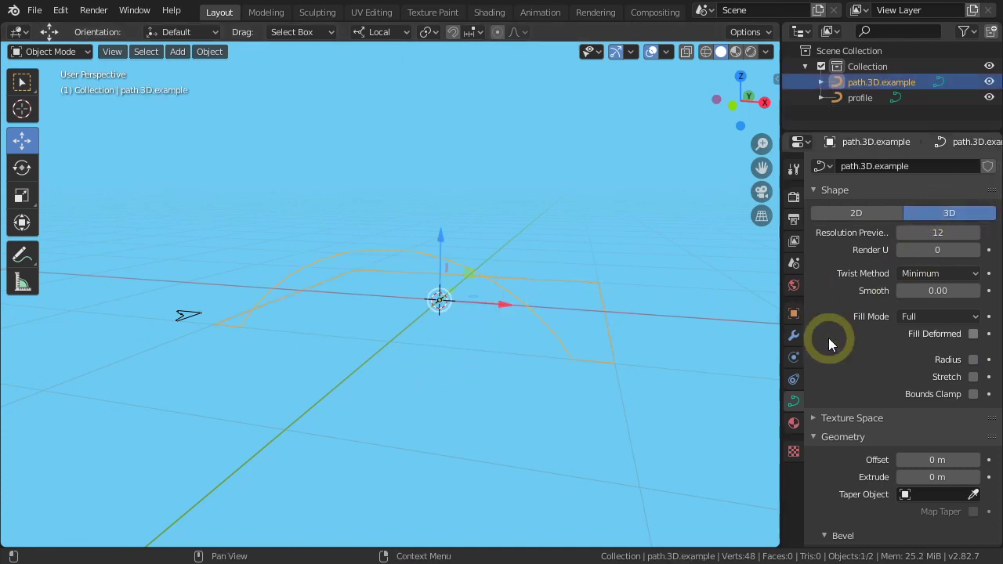
scroll(846, 345, down, 4)
scroll(845, 340, down, 2)
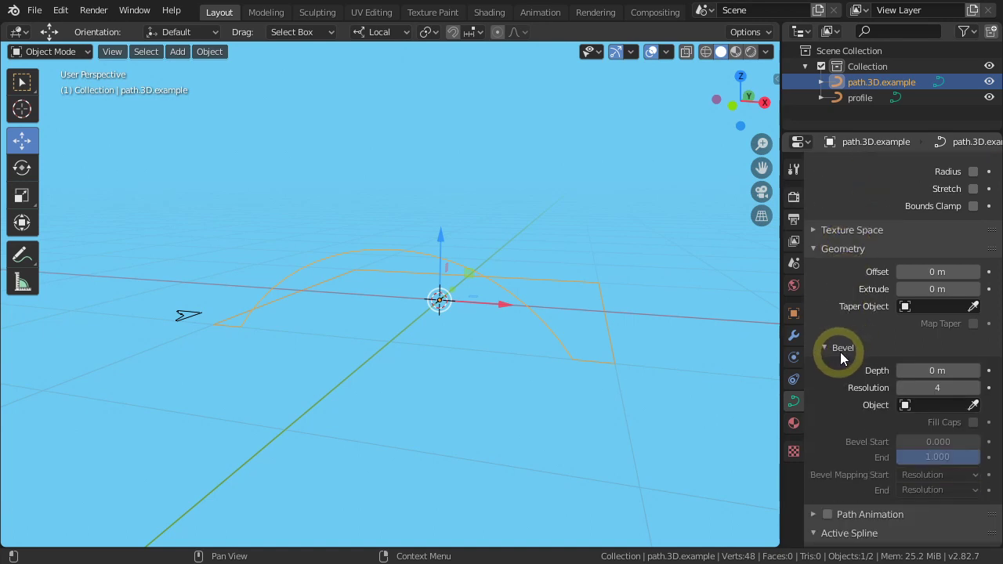
click(974, 405)
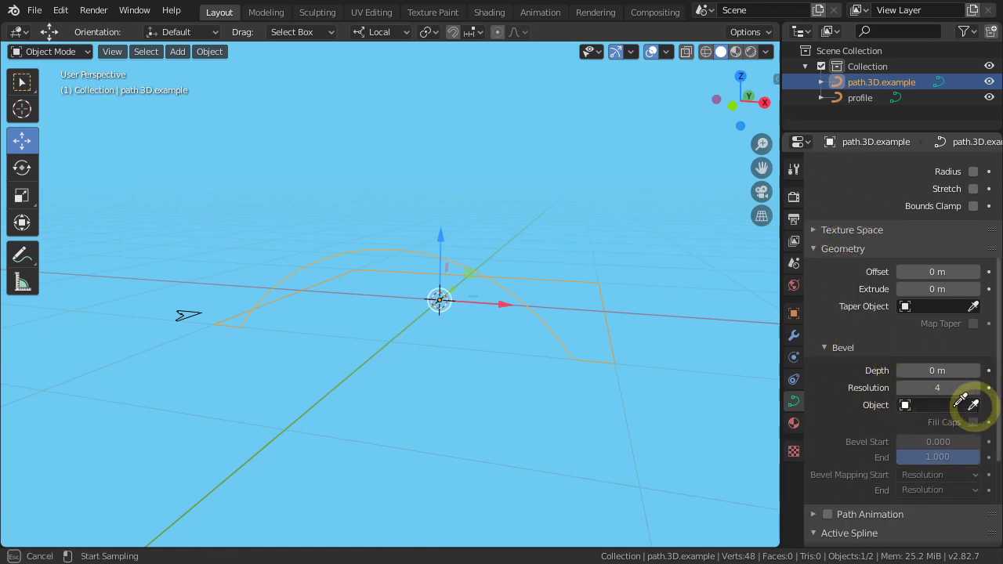
click(190, 314)
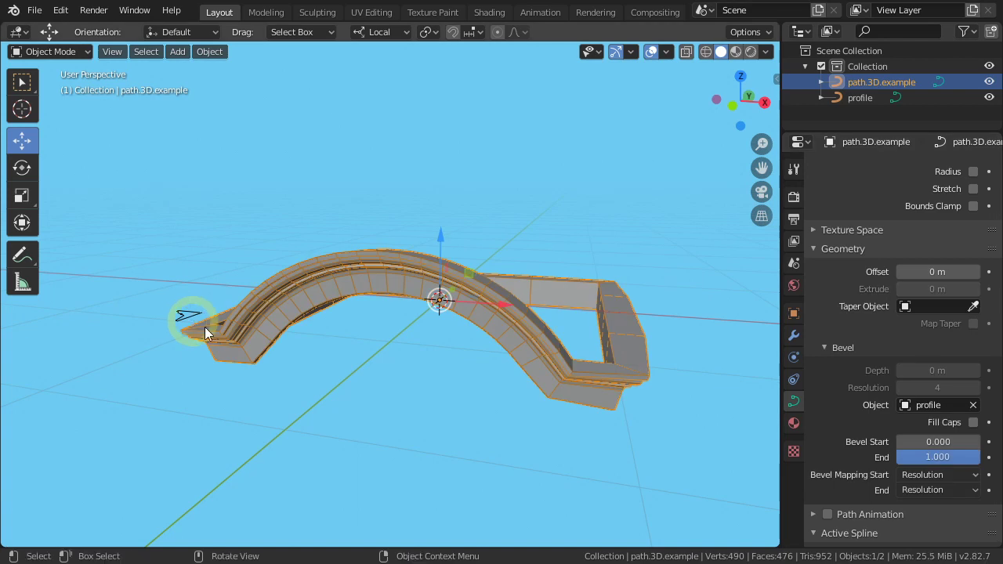
middle_drag(532, 440, 533, 413)
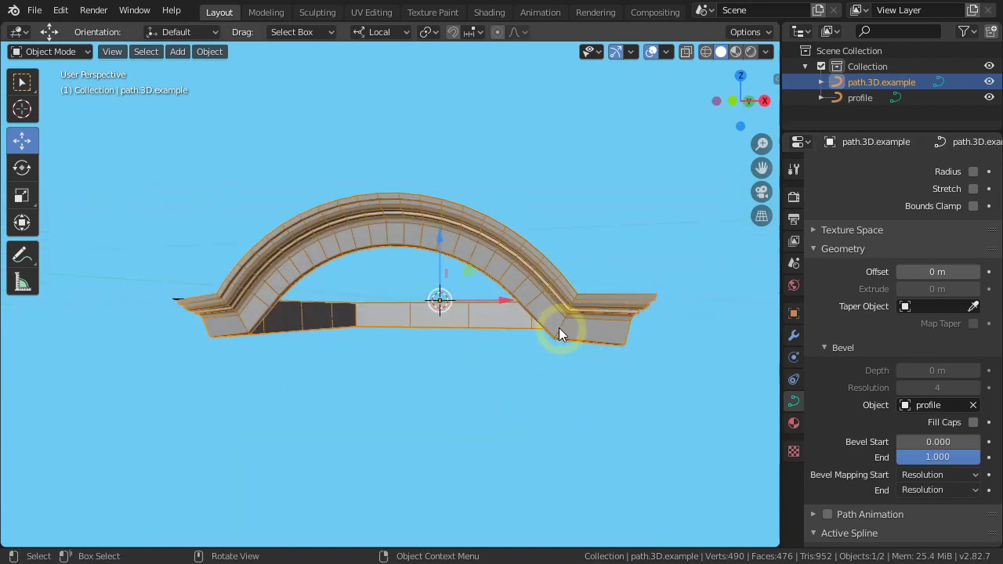
middle_drag(540, 289, 548, 372)
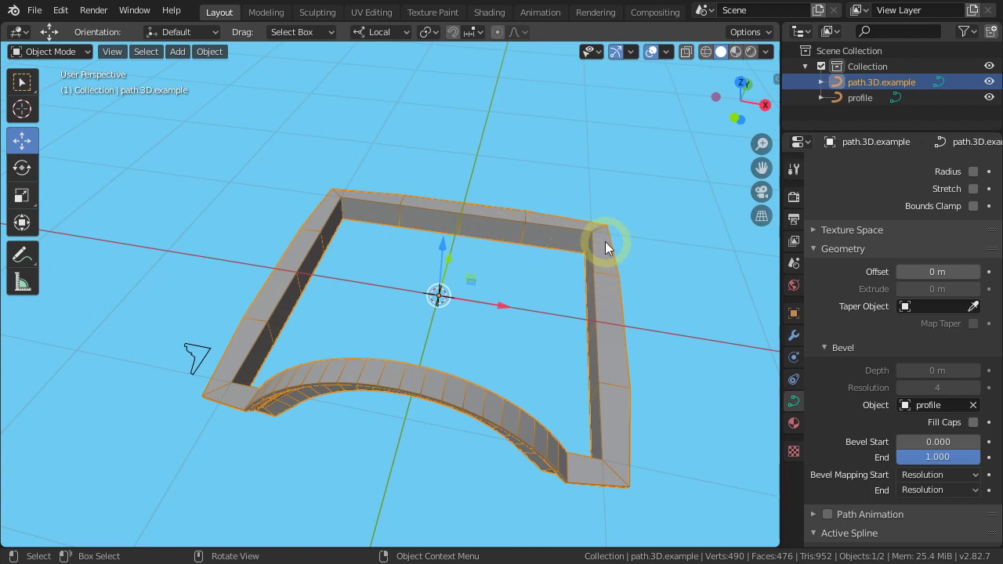
mouse_move(516, 275)
middle_down()
mouse_move(475, 327)
mouse_move(483, 363)
middle_up()
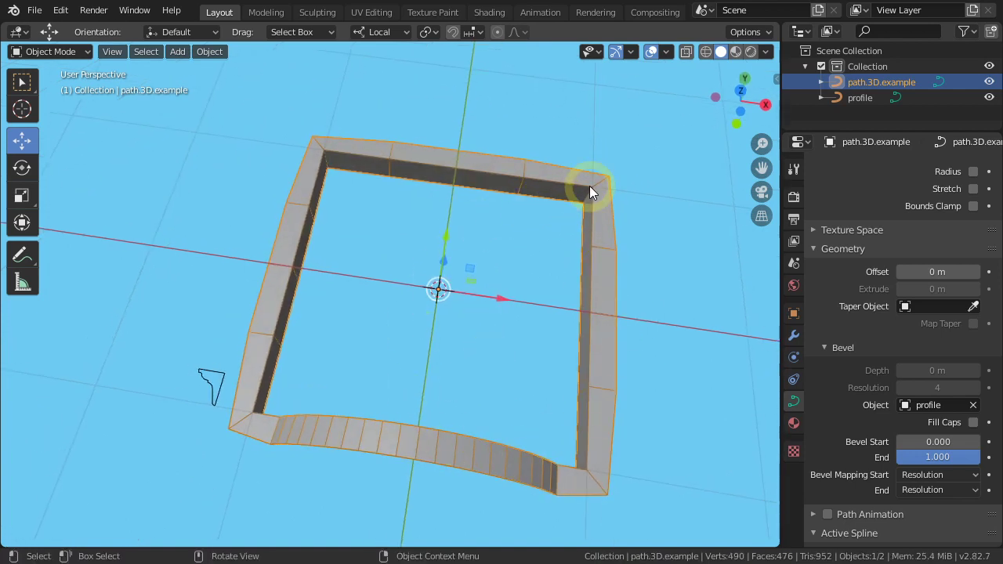
mouse_move(409, 370)
middle_down()
mouse_move(506, 370)
mouse_move(511, 317)
middle_up()
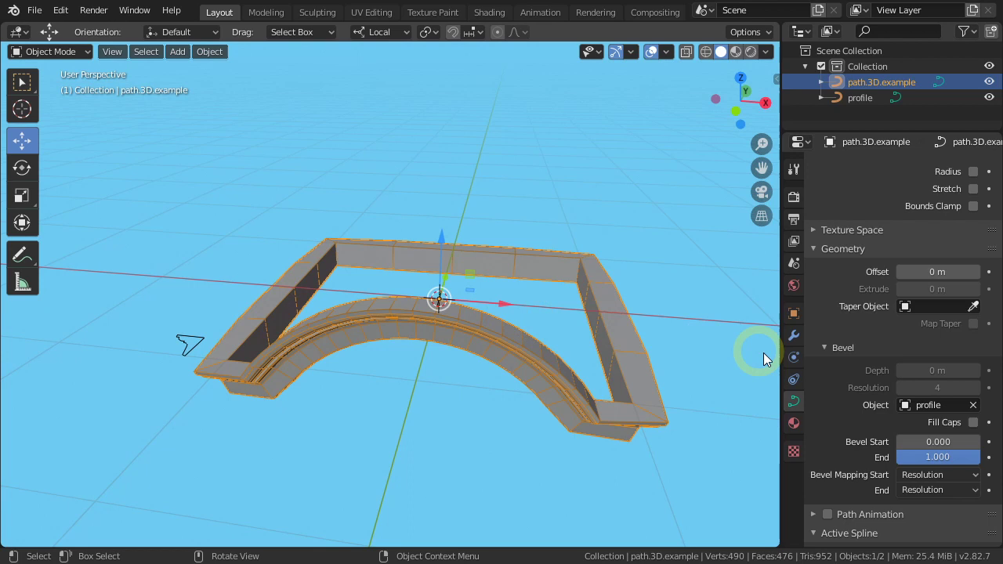
scroll(838, 374, up, 1)
scroll(838, 374, up, 5)
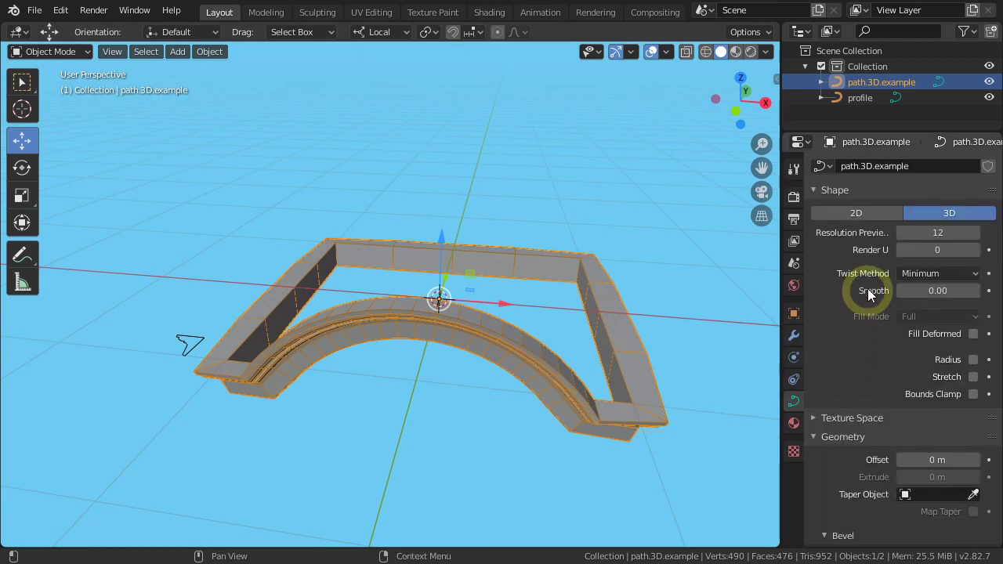
click(925, 272)
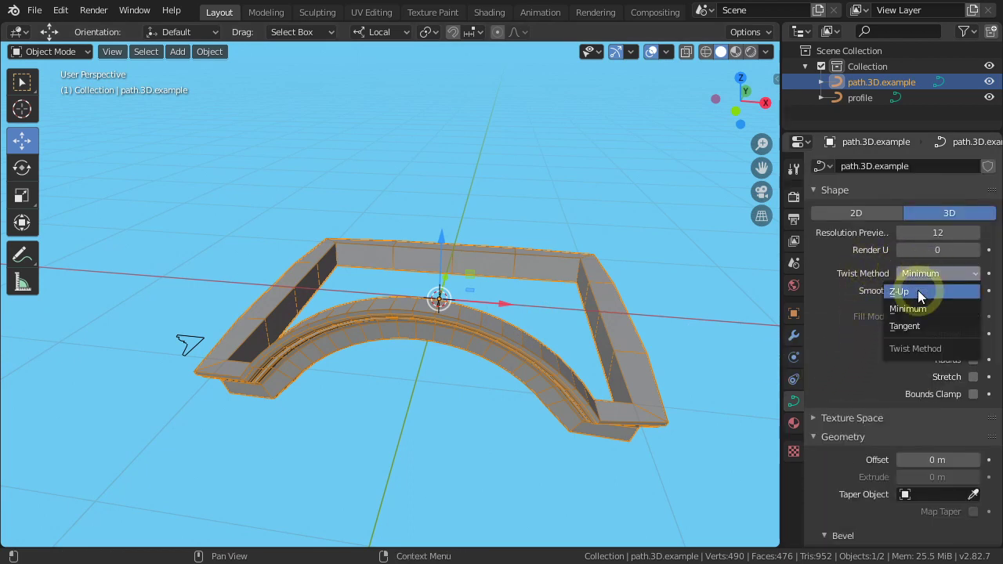
click(918, 290)
click(914, 274)
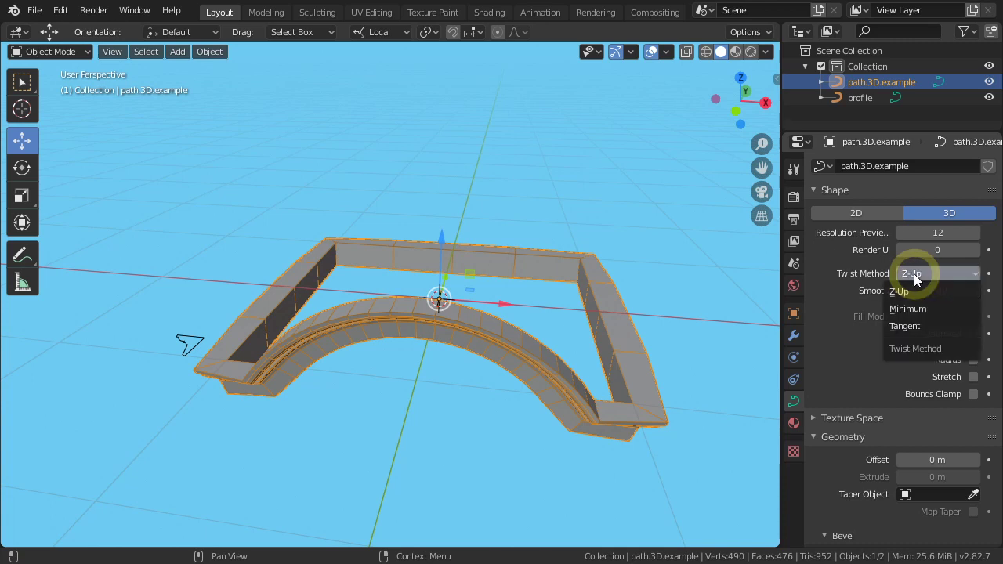
click(910, 332)
click(909, 274)
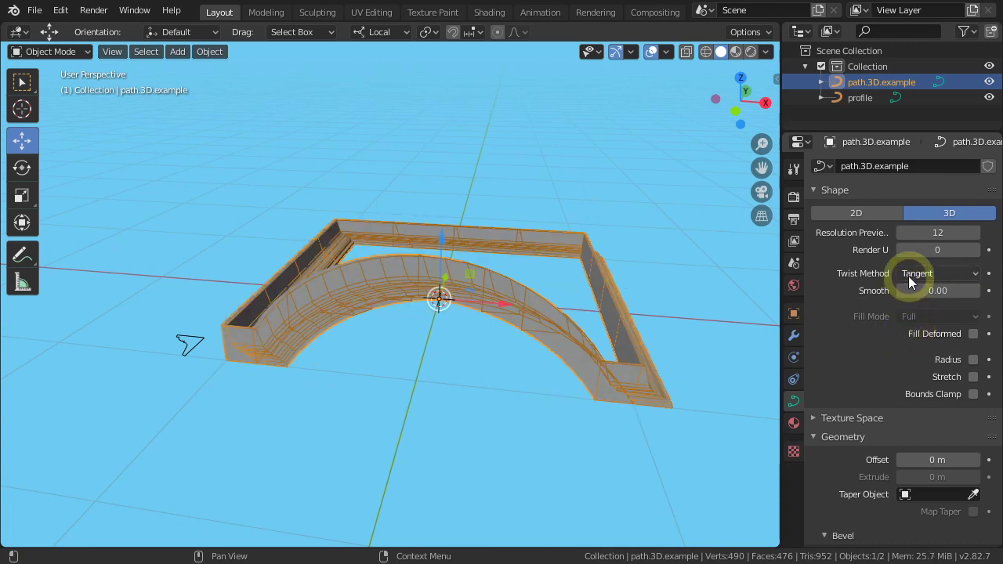
click(909, 311)
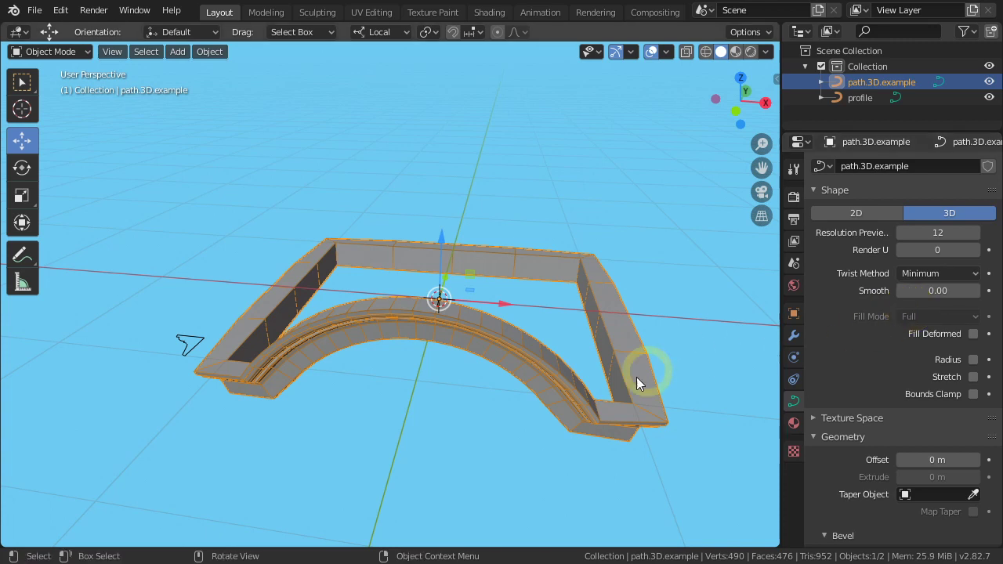
mouse_move(559, 380)
middle_down()
mouse_move(548, 357)
mouse_move(560, 356)
middle_up()
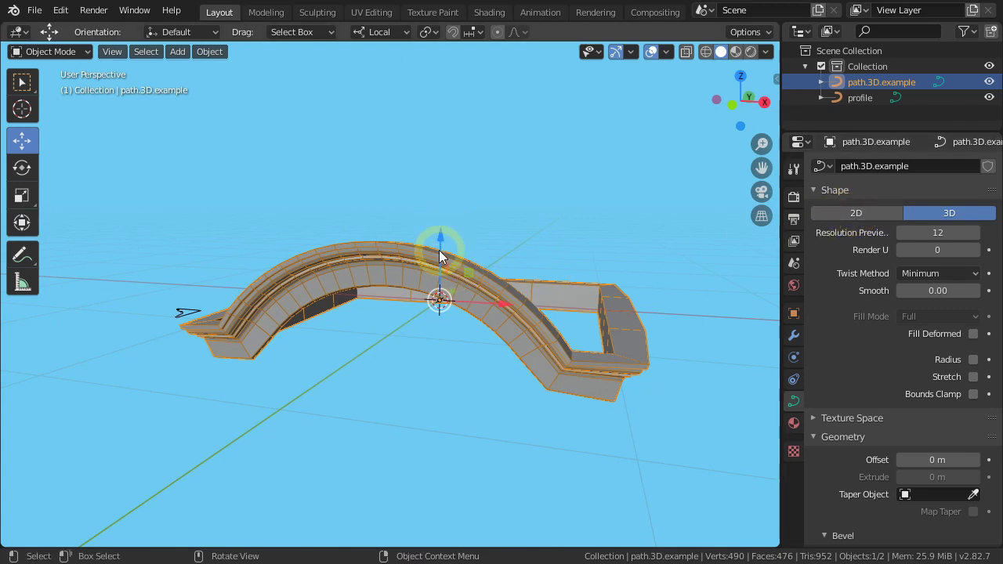
click(853, 214)
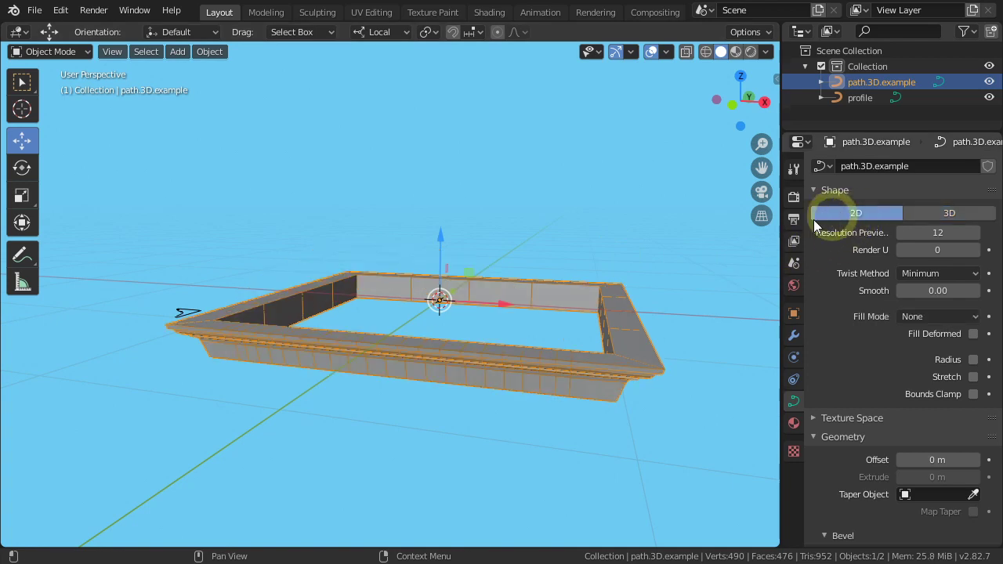
middle_drag(467, 335, 502, 399)
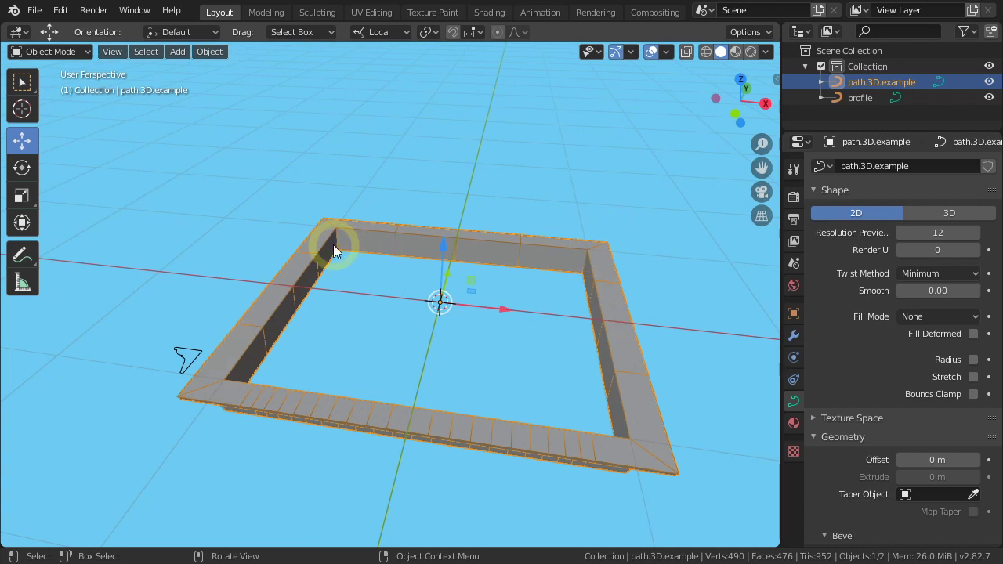
middle_drag(465, 359, 465, 310)
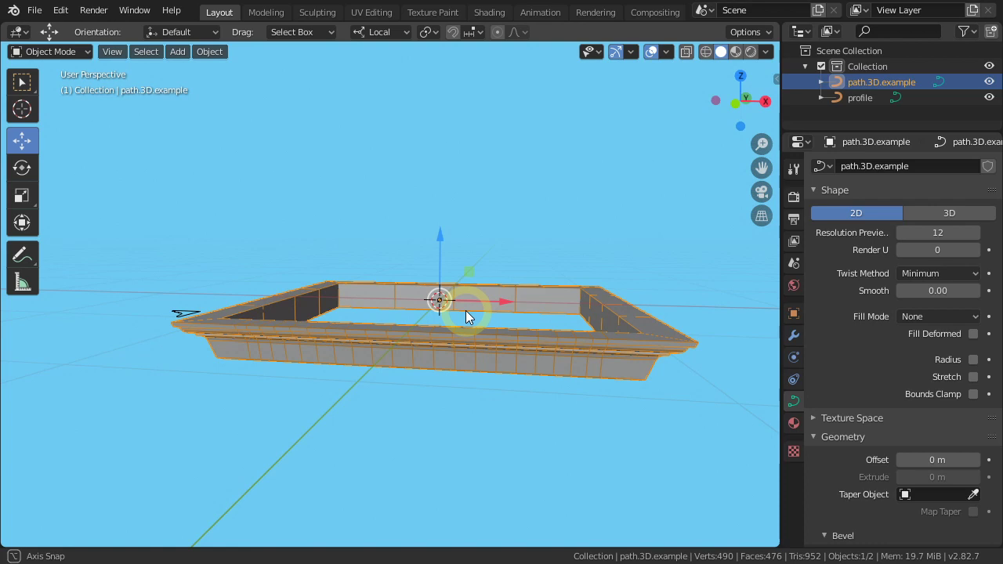
middle_drag(466, 311, 465, 310)
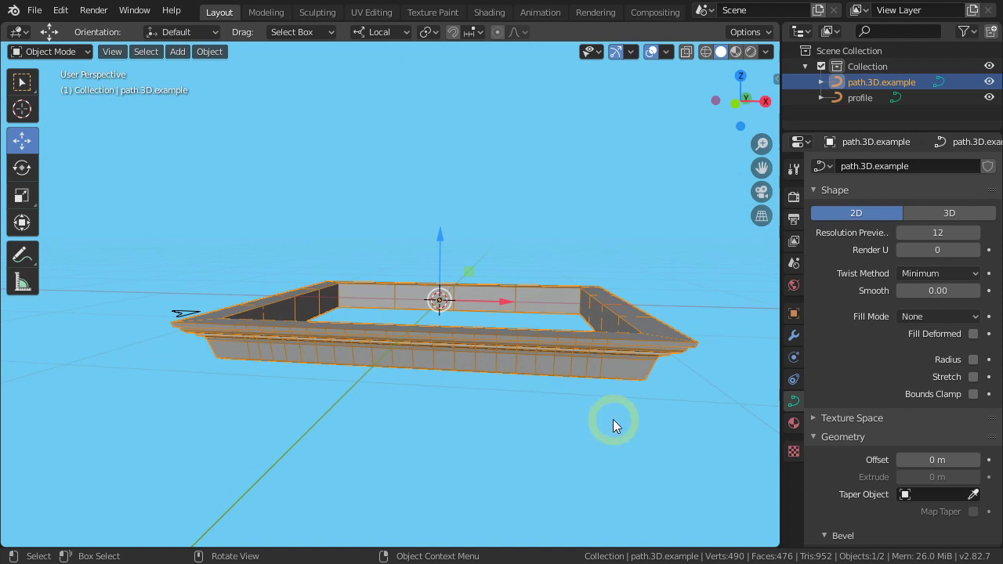
key(ctrl+z)
middle_drag(651, 357, 574, 365)
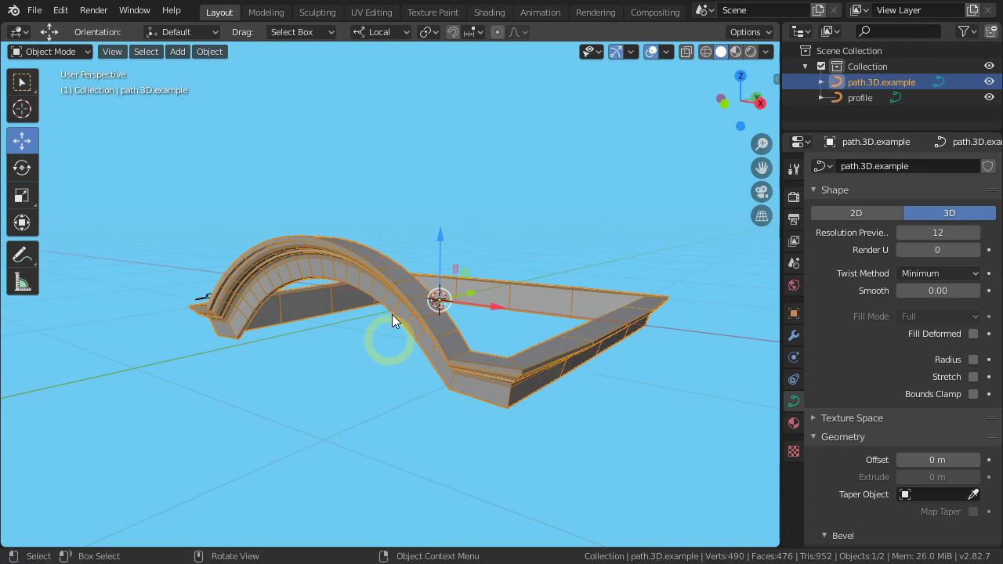
middle_drag(584, 407, 577, 412)
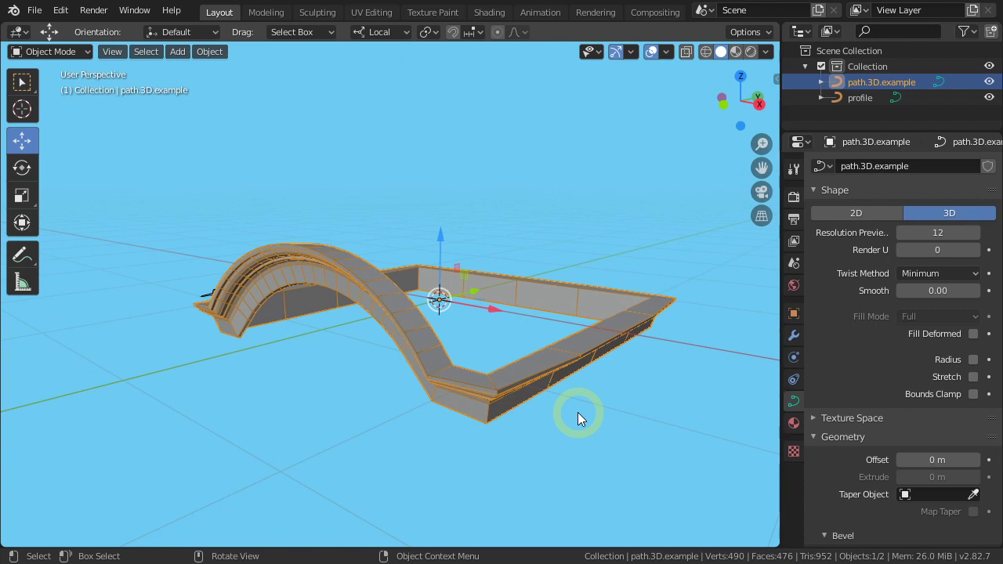
click(559, 360)
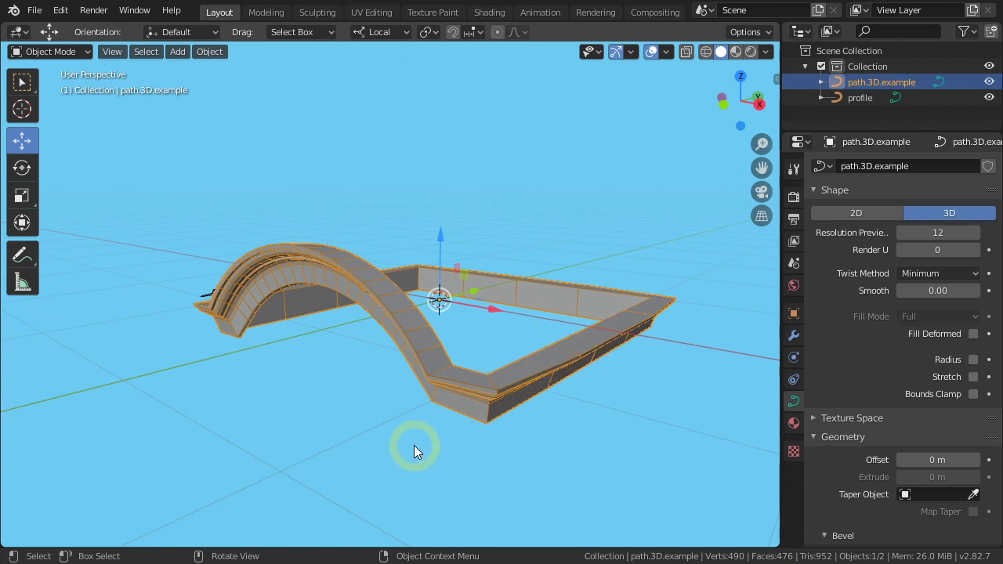
Open a new empty scene whose collection holds no objects.
click(483, 375)
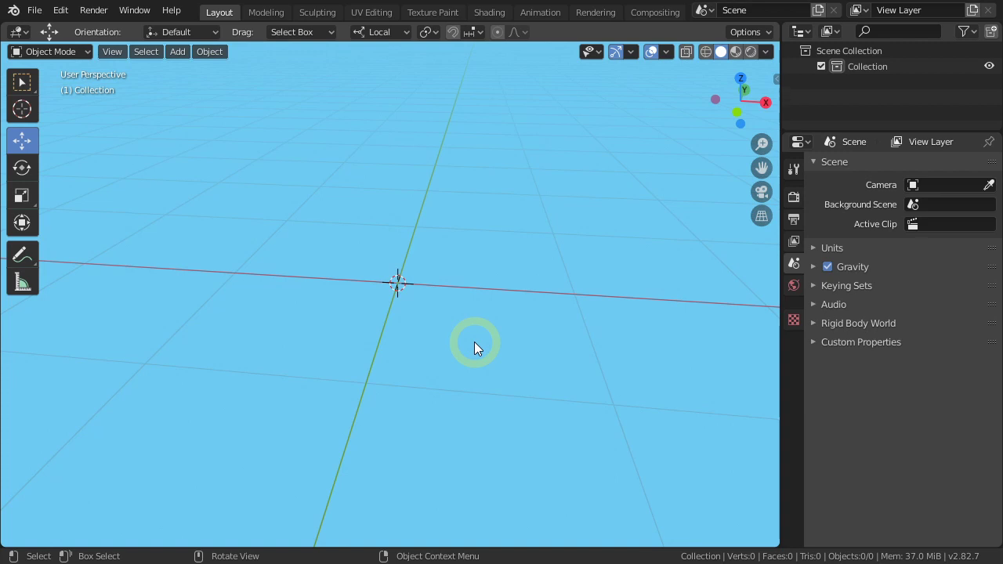
Add a mesh plane at the scene centre.
key(shift)
key(shift+a)
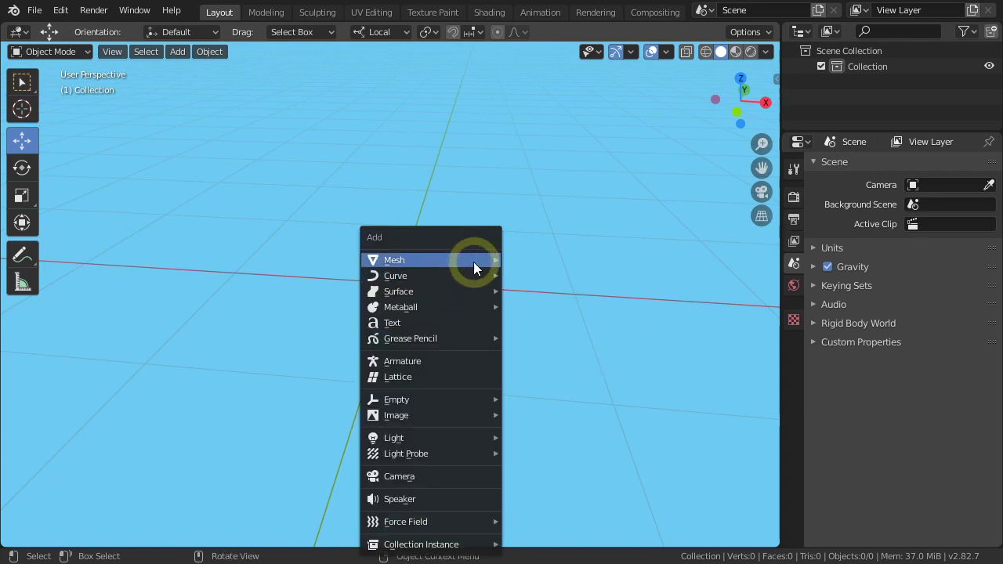
click(549, 261)
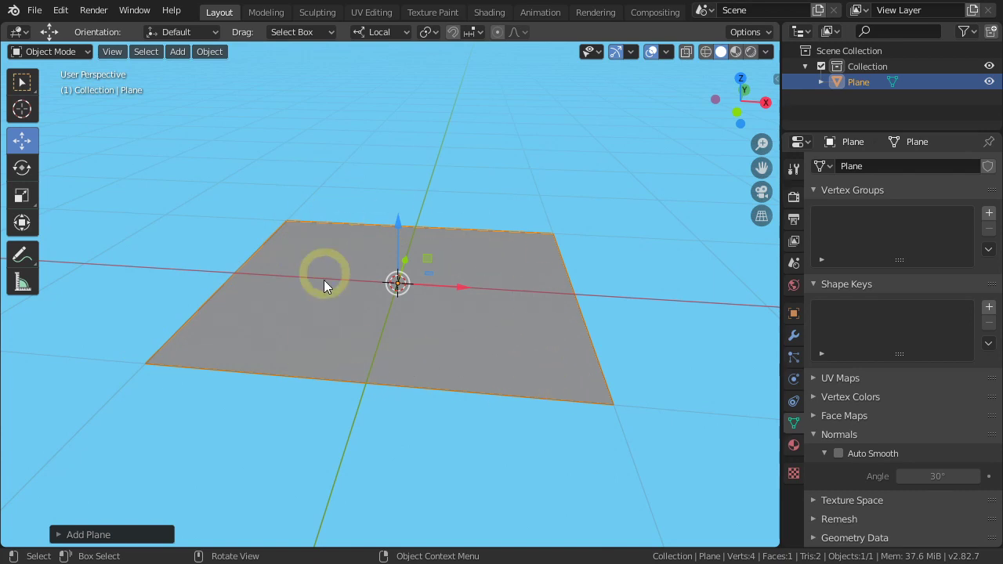
Add a mesh circle with 64 vertices and a 0.8 m radius.
key(shift+a)
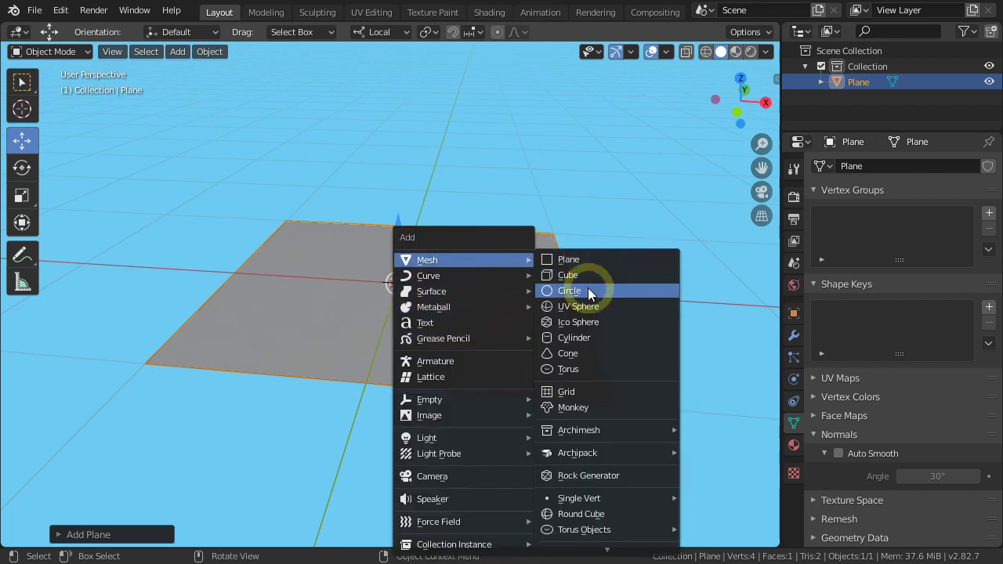
click(588, 289)
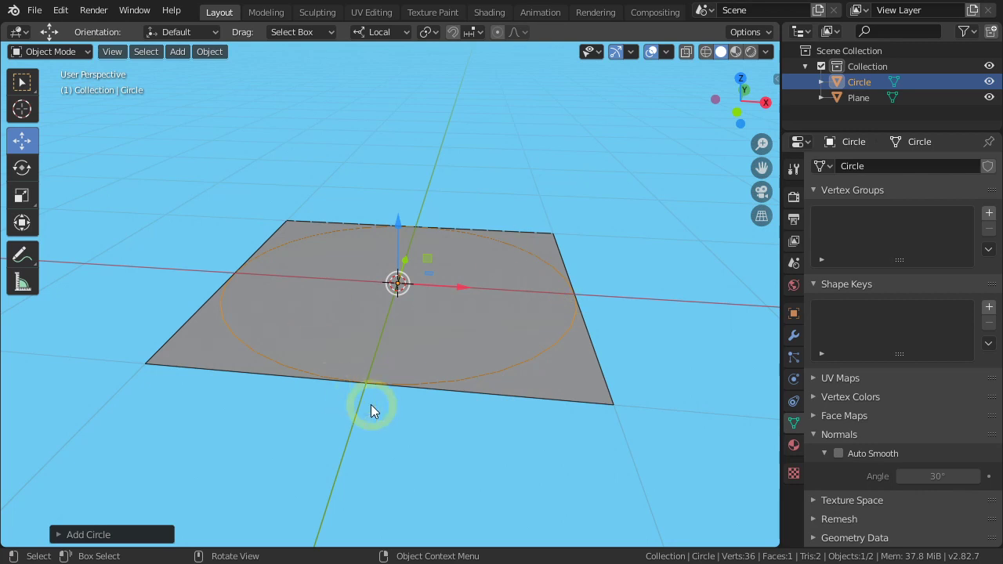
click(89, 535)
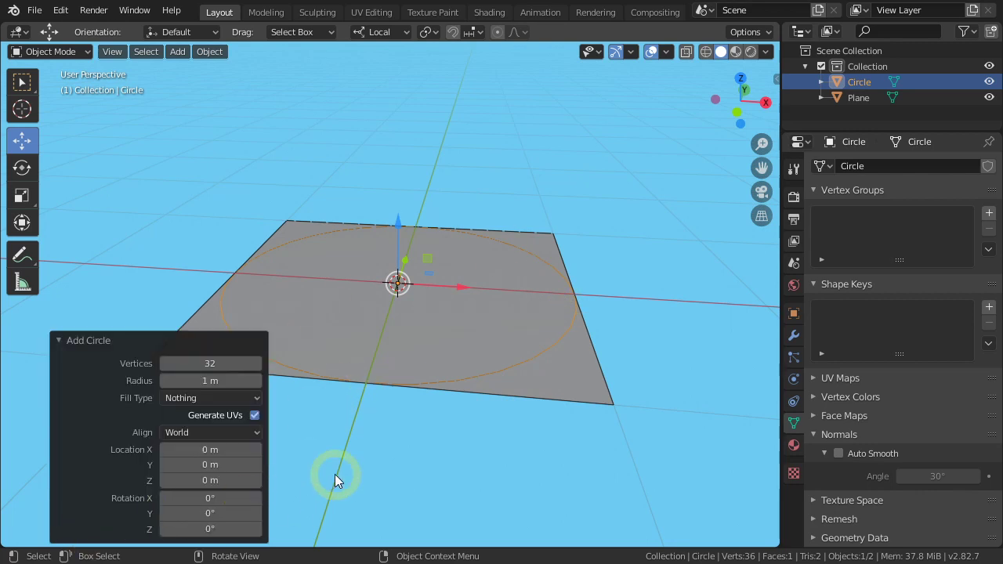
click(212, 363)
text(64)
key(Return)
click(210, 382)
text(0.)
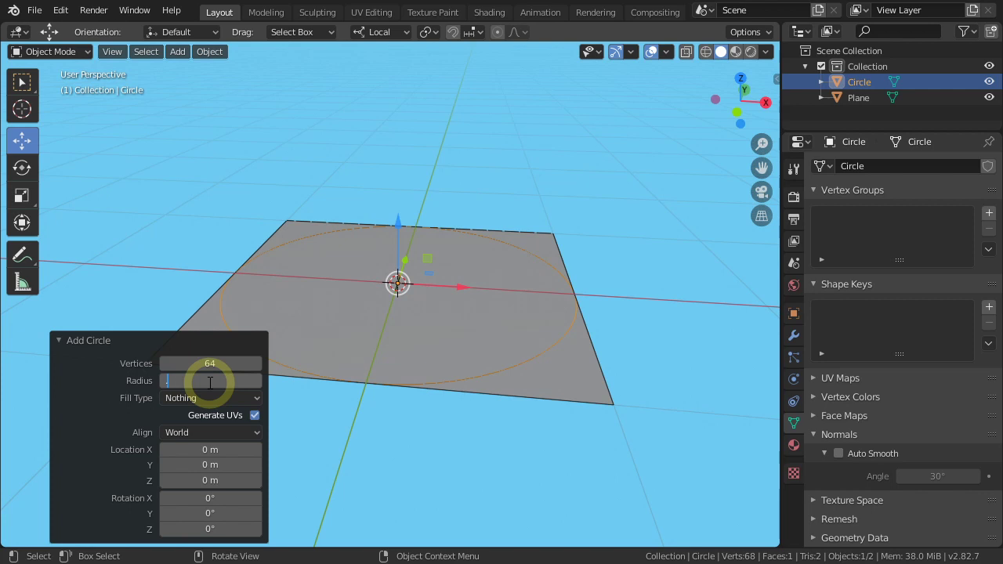
text(8)
key(Return)
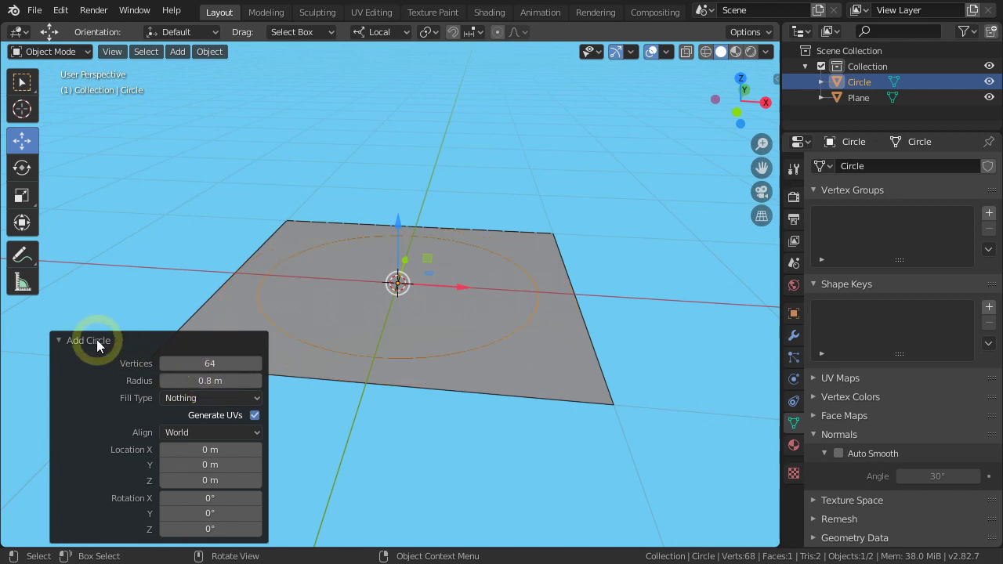
click(96, 340)
mouse_move(526, 409)
middle_down()
mouse_move(461, 406)
mouse_move(462, 377)
middle_up()
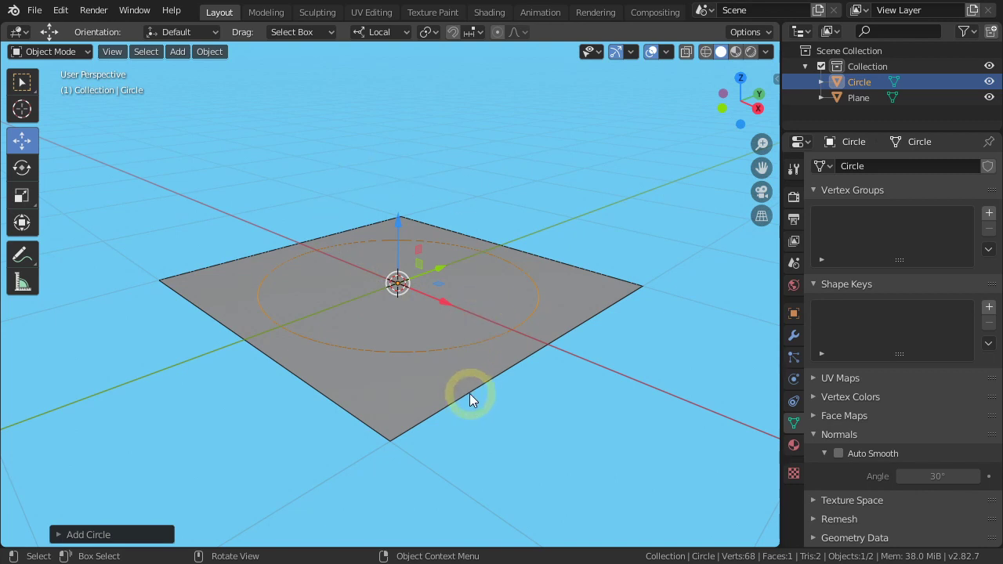
Rotate the circle 90° about X so it stands upright.
key(r)
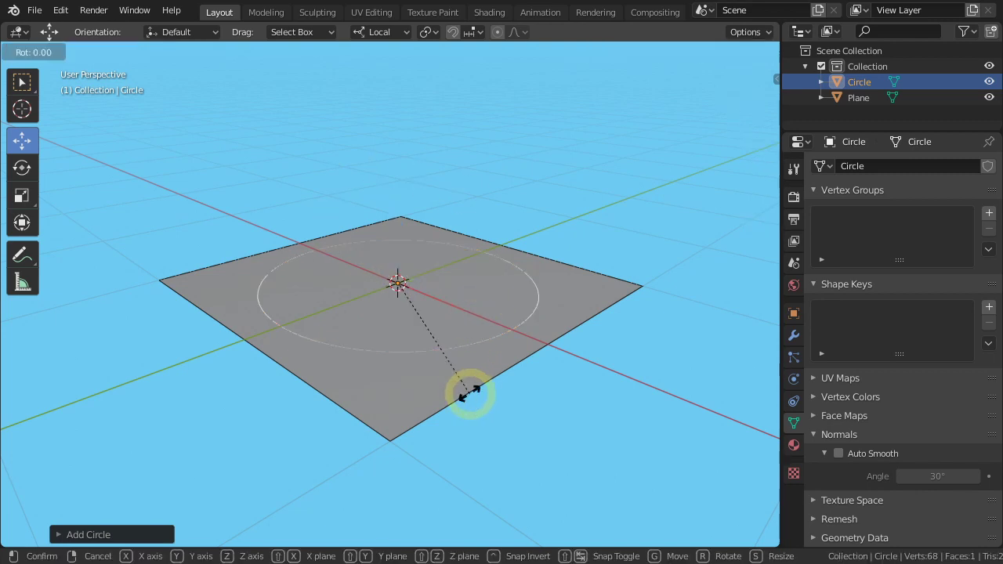
text(x)
text(90)
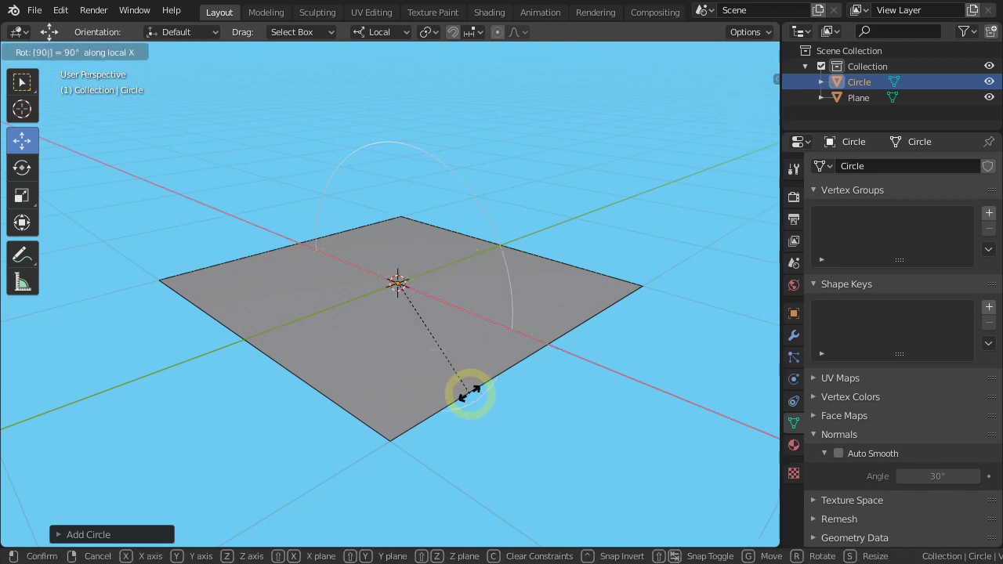
key(Return)
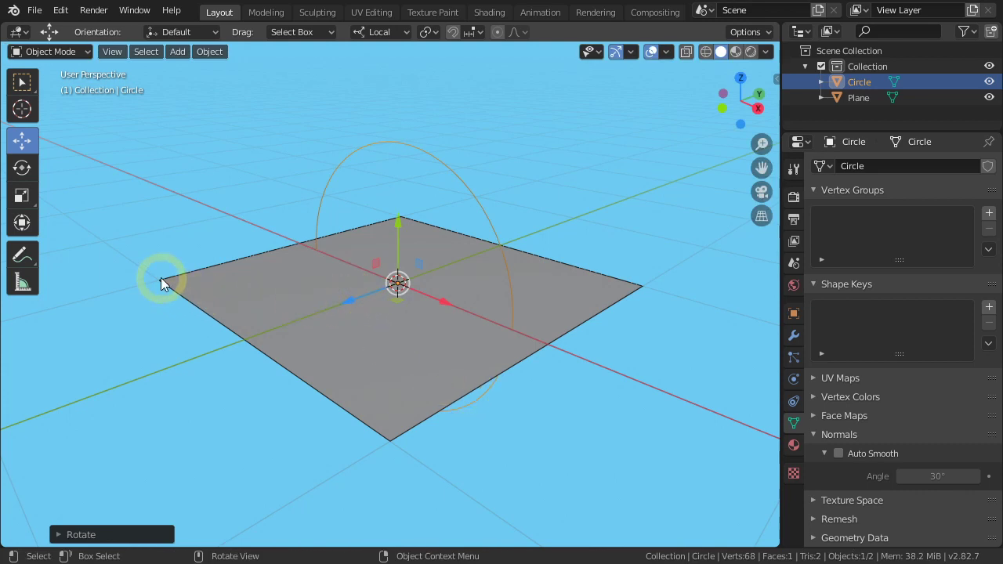
Switch snapping to Vertex and snap the circle onto the plane's edge.
click(476, 30)
click(445, 92)
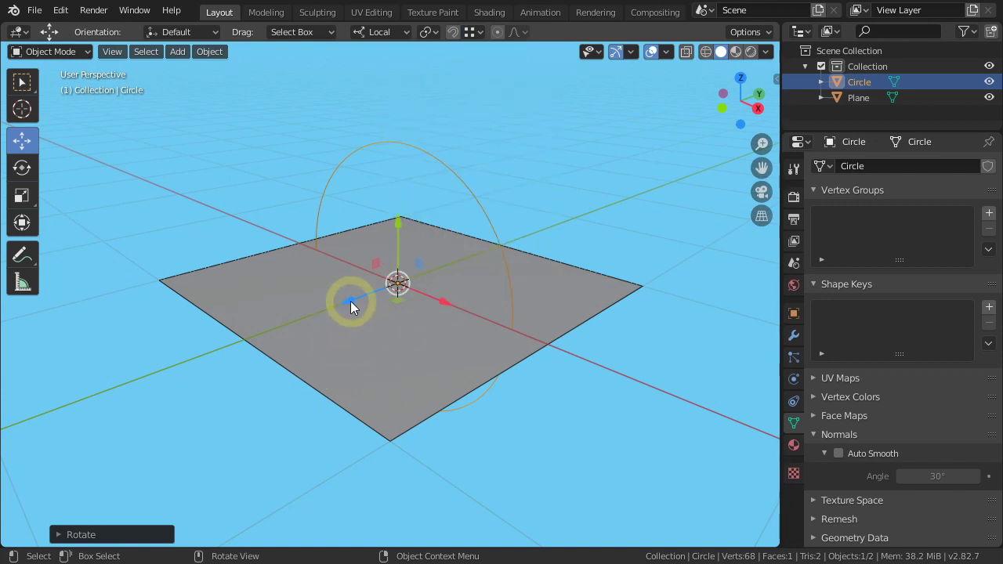
key(g)
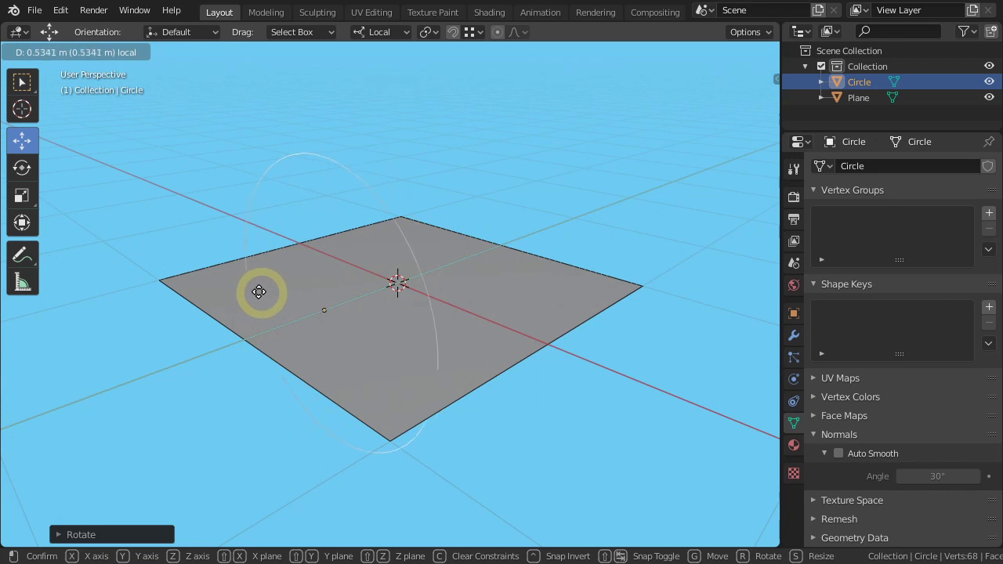
click(162, 285)
Lower the circle along its upright axis so only its upper arc rises above the plane.
mouse_move(211, 385)
middle_down()
mouse_move(462, 314)
mouse_move(452, 332)
middle_up()
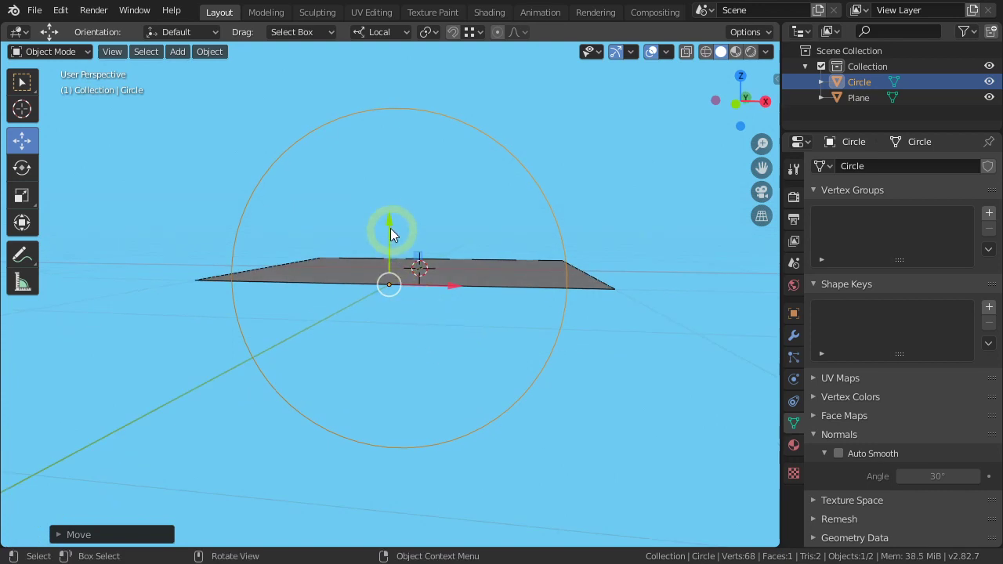
drag(389, 221, 410, 288)
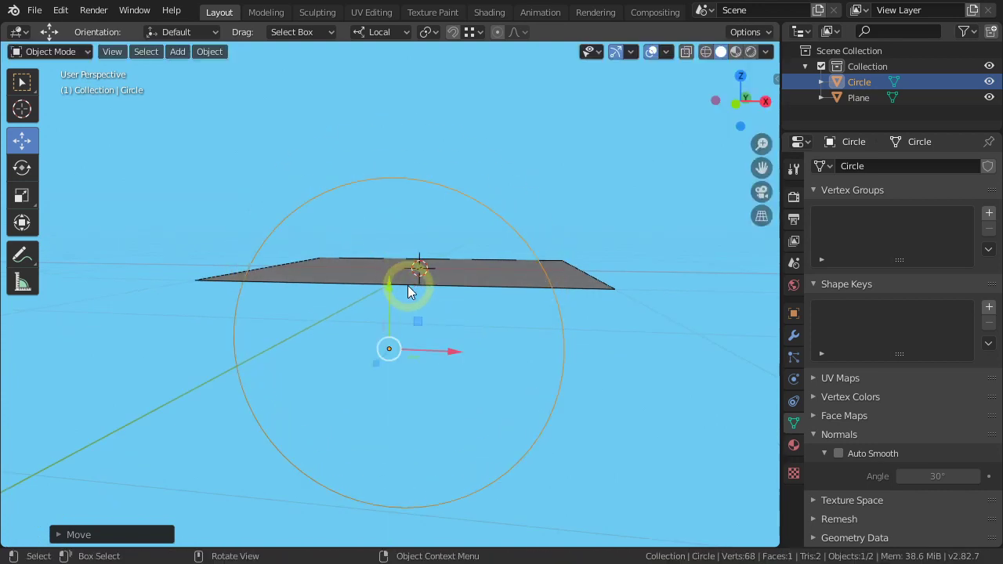
mouse_move(488, 358)
middle_down()
mouse_move(433, 375)
mouse_move(448, 352)
mouse_move(390, 384)
mouse_move(402, 399)
middle_up()
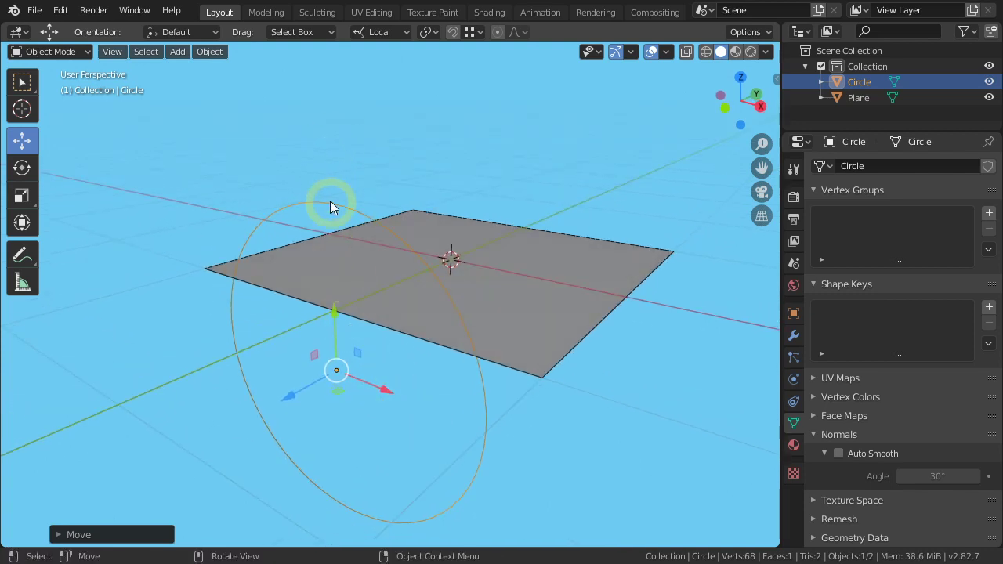
Toggle the transform orientation between Global and Local while reselecting the plane and circle.
click(381, 32)
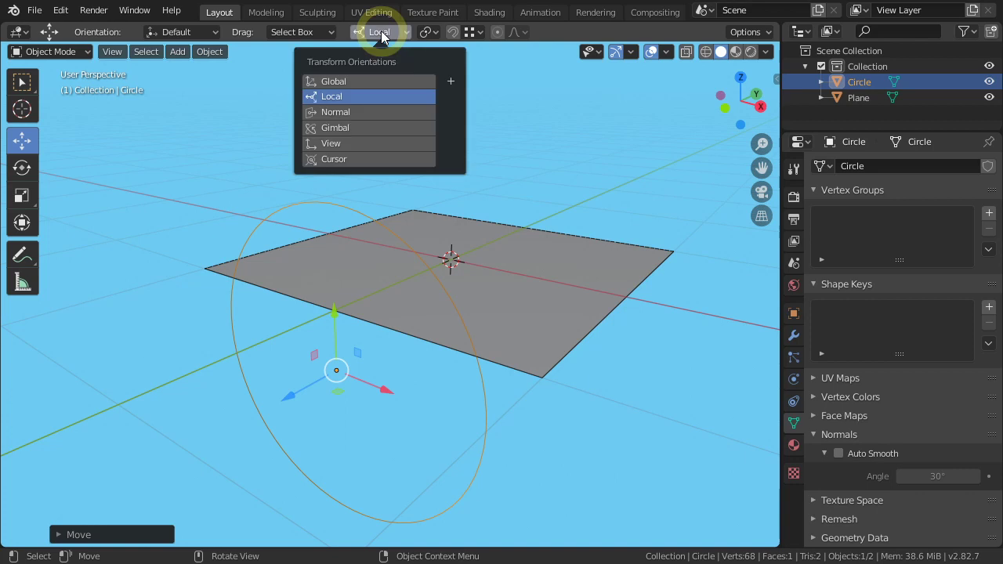
click(352, 82)
click(520, 297)
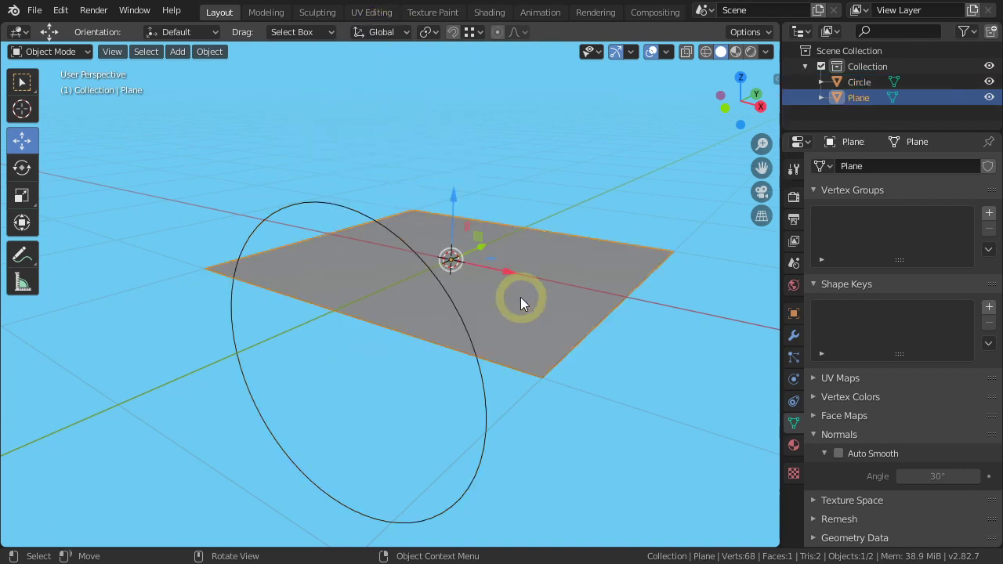
click(338, 205)
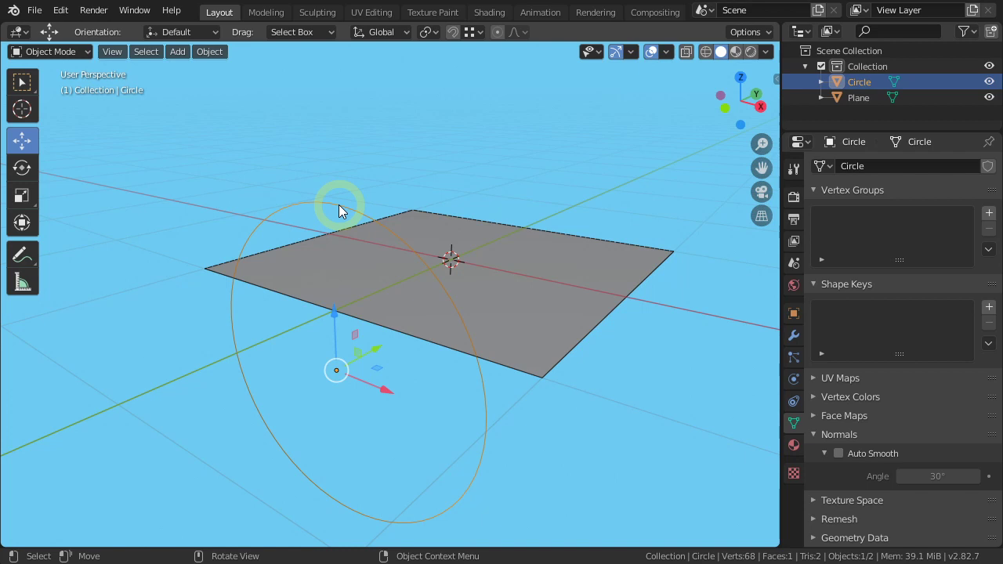
click(387, 32)
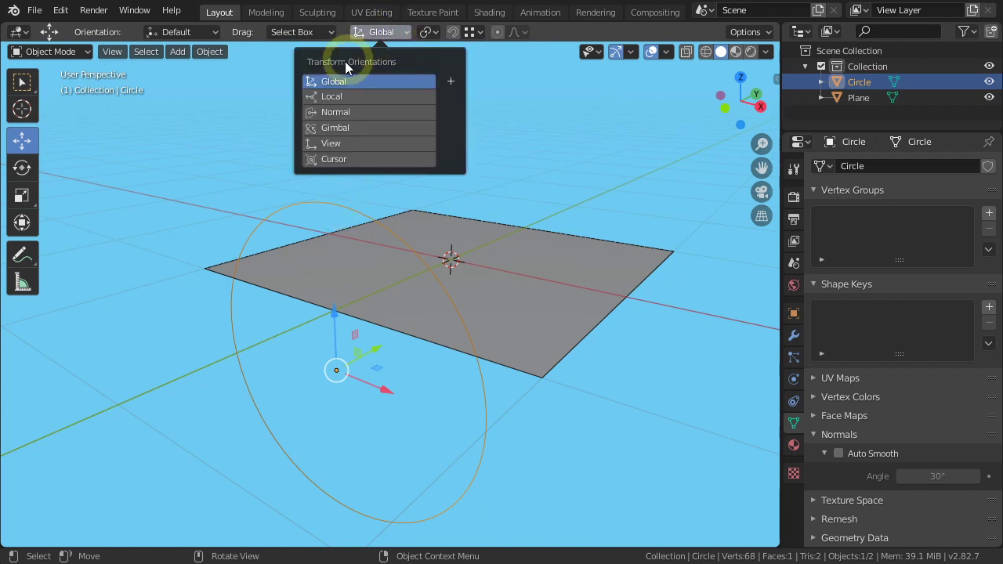
click(335, 97)
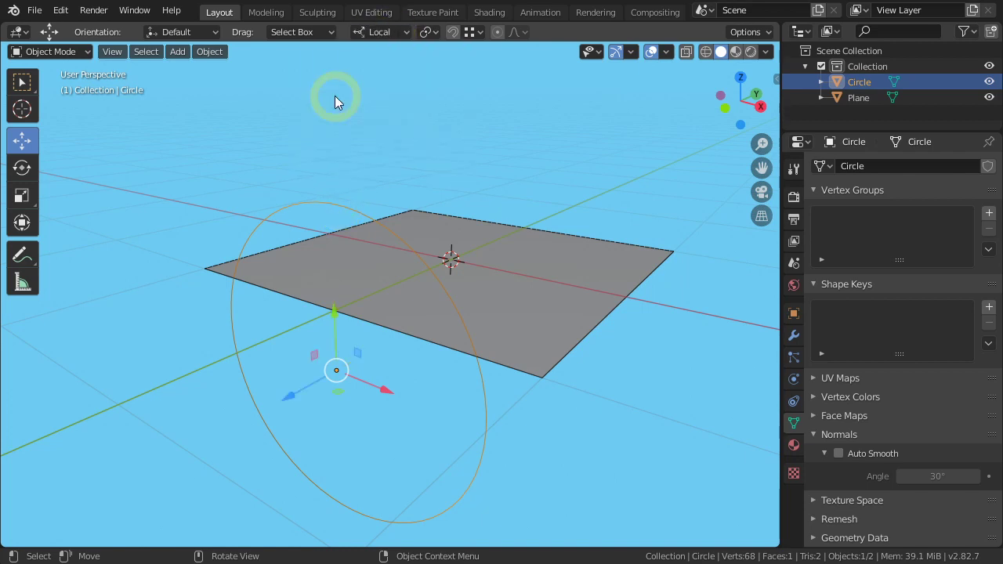
click(319, 376)
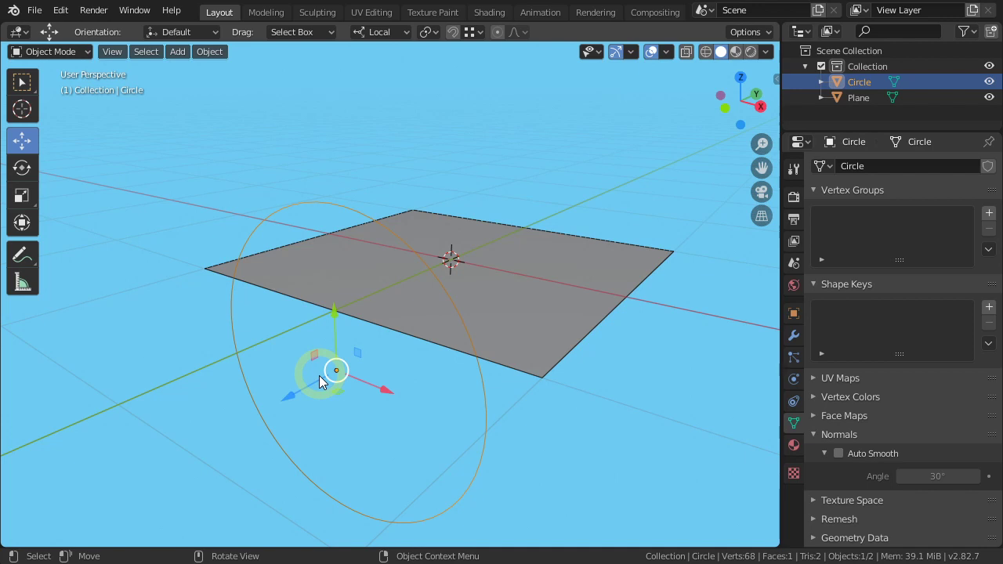
click(527, 309)
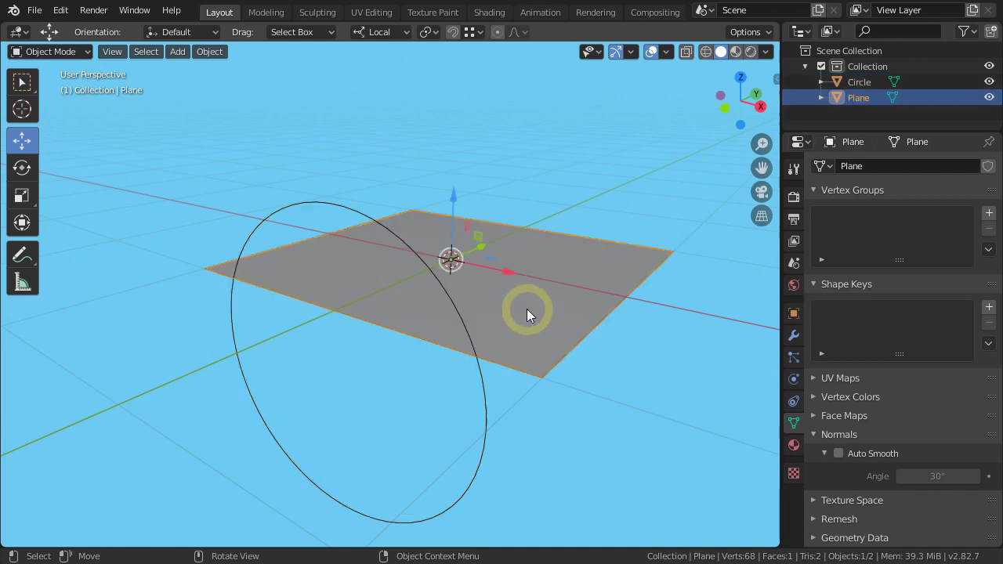
click(327, 203)
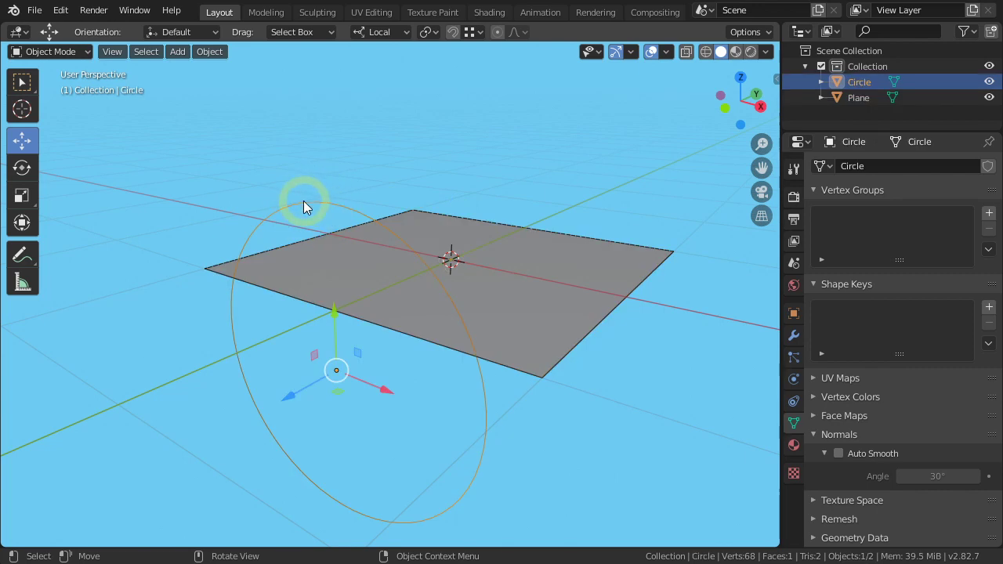
Apply the circle's rotation with Ctrl+A, then select the plane.
key(ctrl+a)
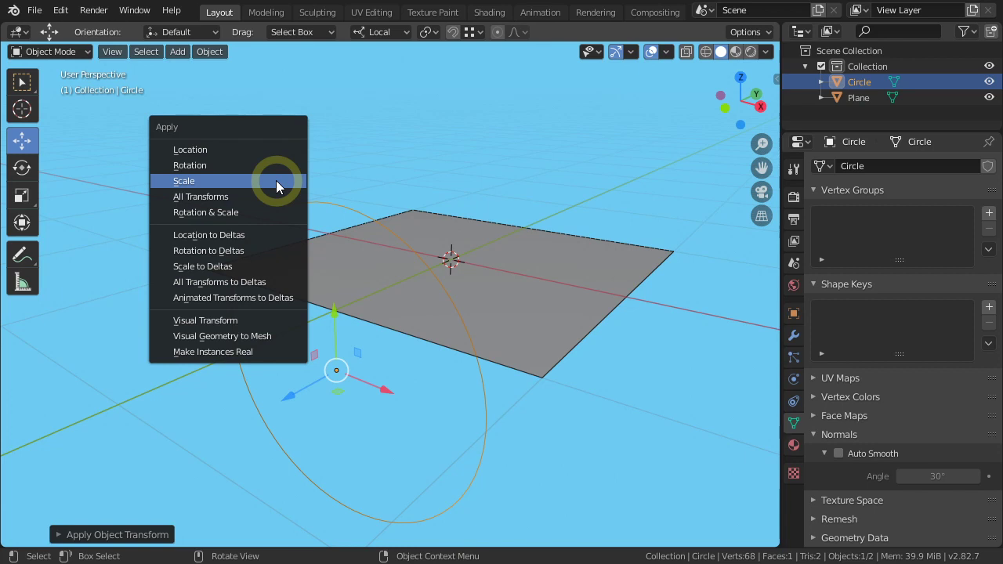
click(233, 167)
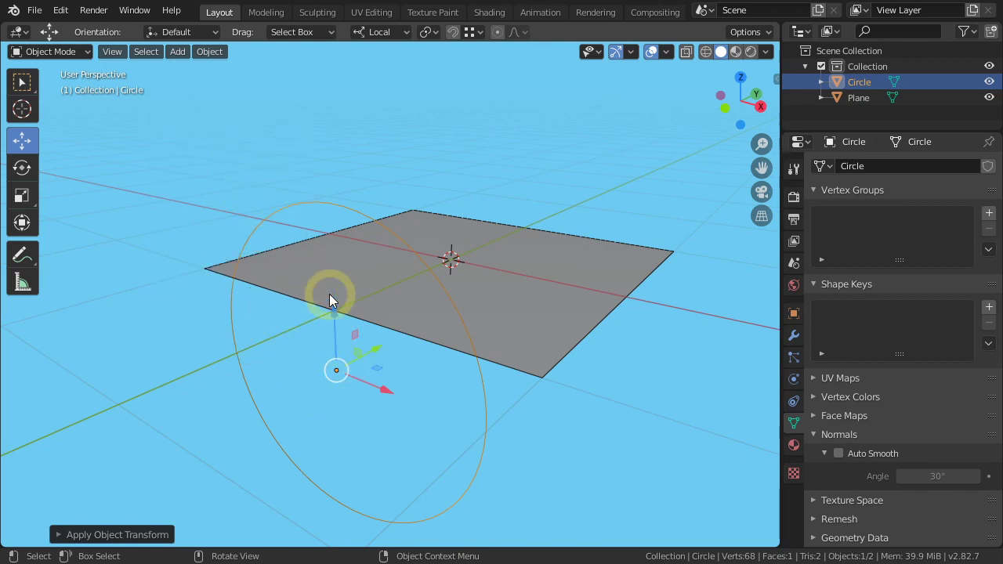
click(510, 302)
click(462, 269)
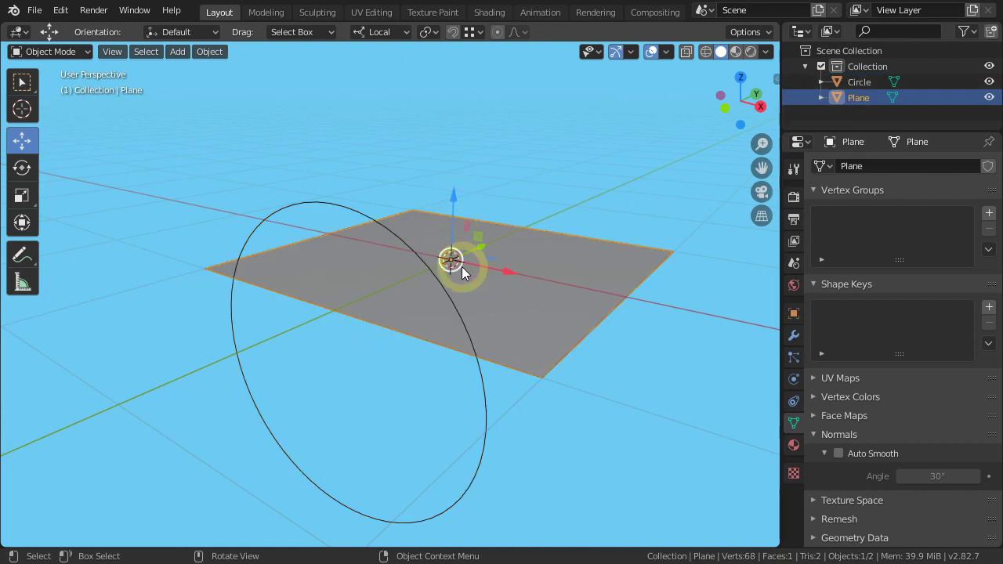
mouse_move(461, 266)
middle_down()
mouse_move(404, 327)
mouse_move(466, 345)
middle_up()
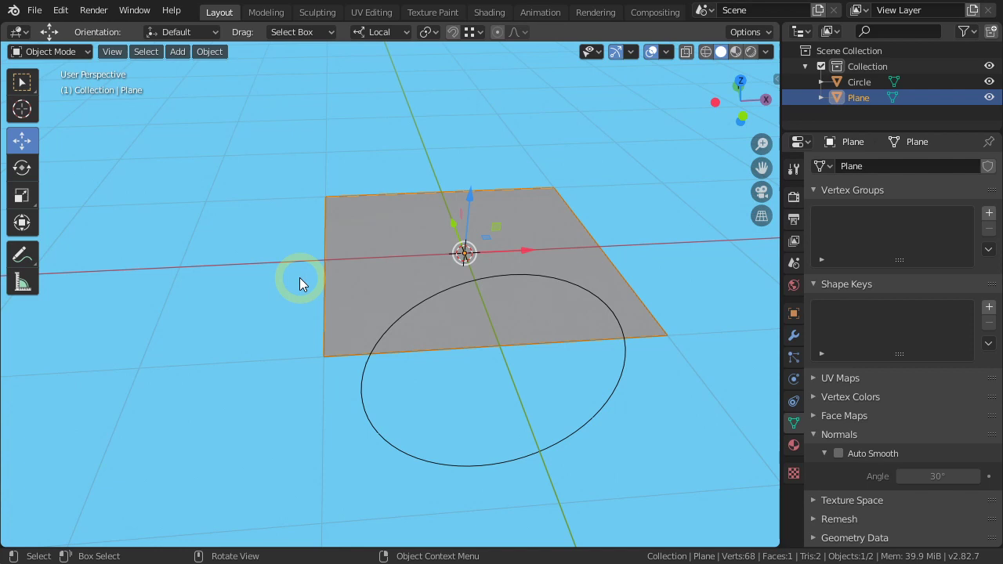
In top view, set the 3D cursor just beyond the plane's left edge and bring up the Add menu.
key(KP_7)
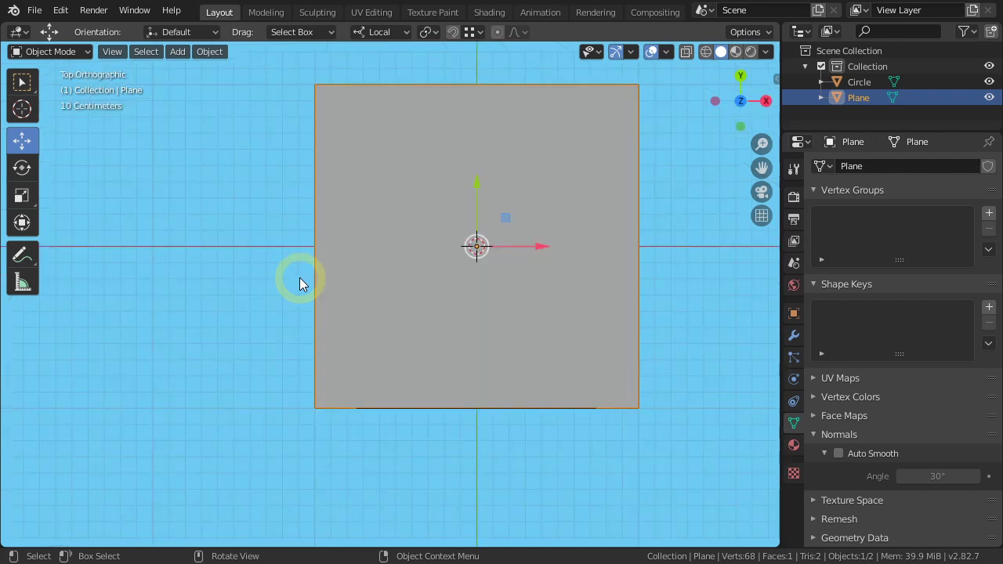
scroll(299, 278, up, 1)
scroll(277, 265, up, 1)
scroll(276, 262, up, 1)
scroll(272, 260, up, 1)
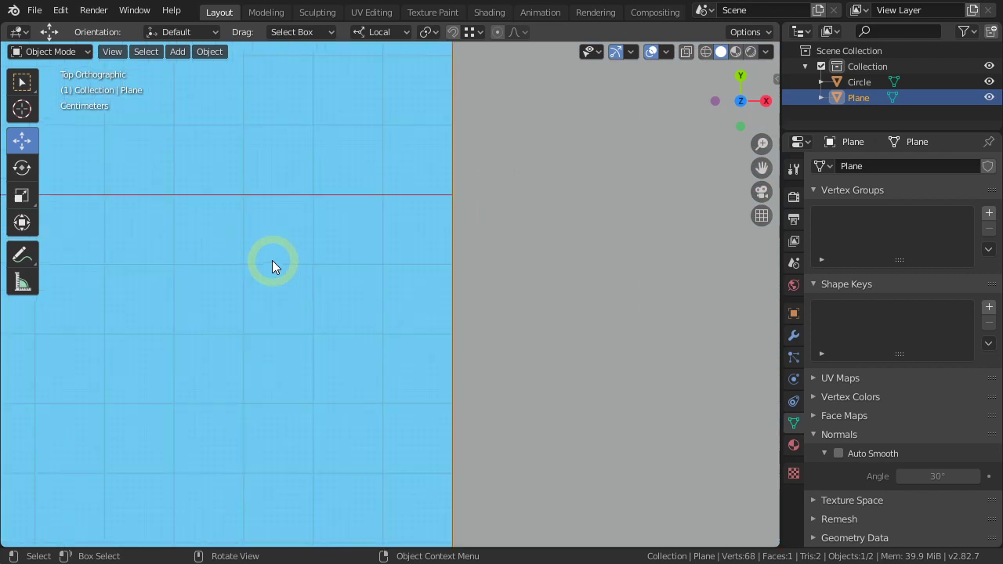
shift+middle_drag(314, 251, 329, 207)
scroll(332, 305, up, 1)
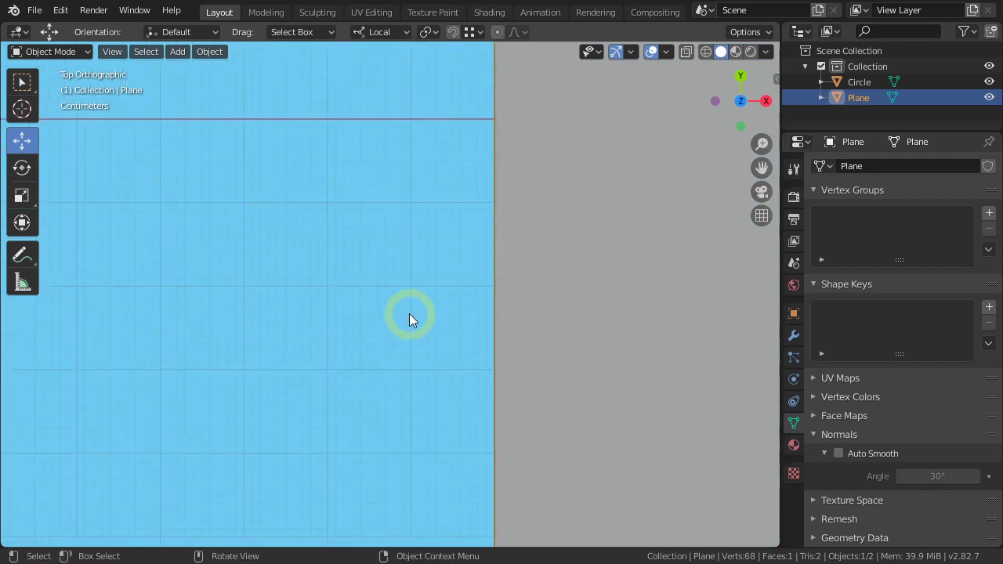
shift+right_click(397, 214)
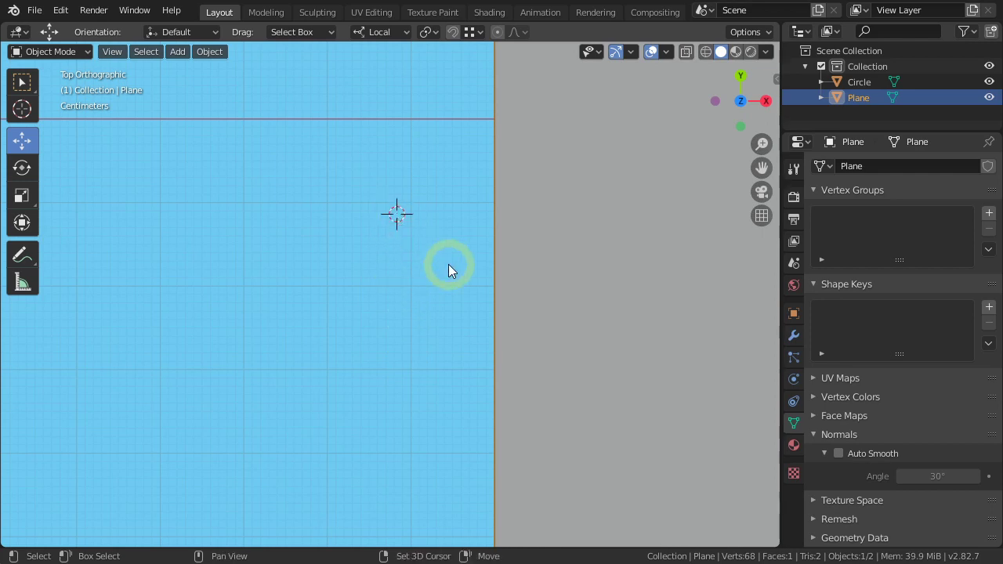
key(shift+a)
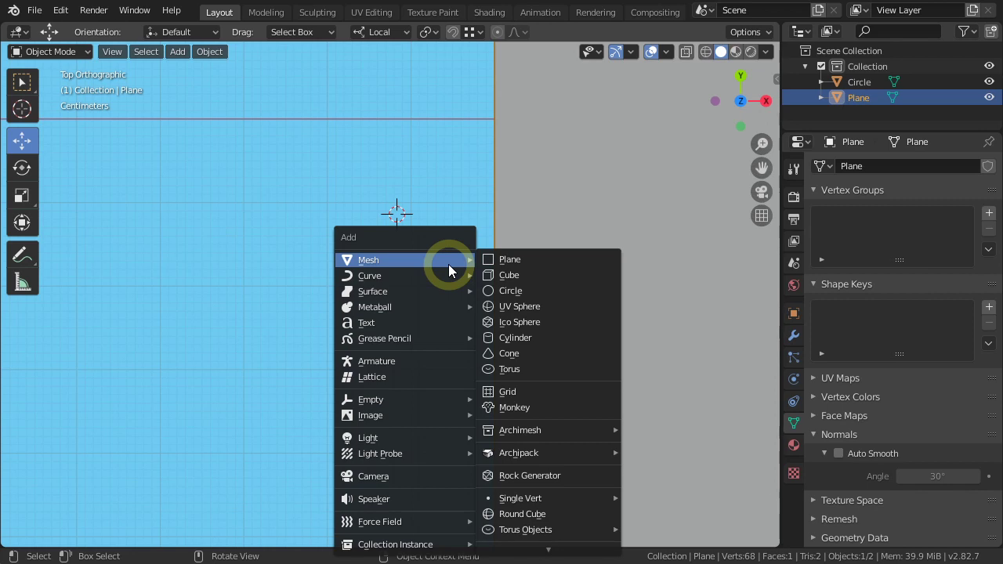
mouse_move(520, 499)
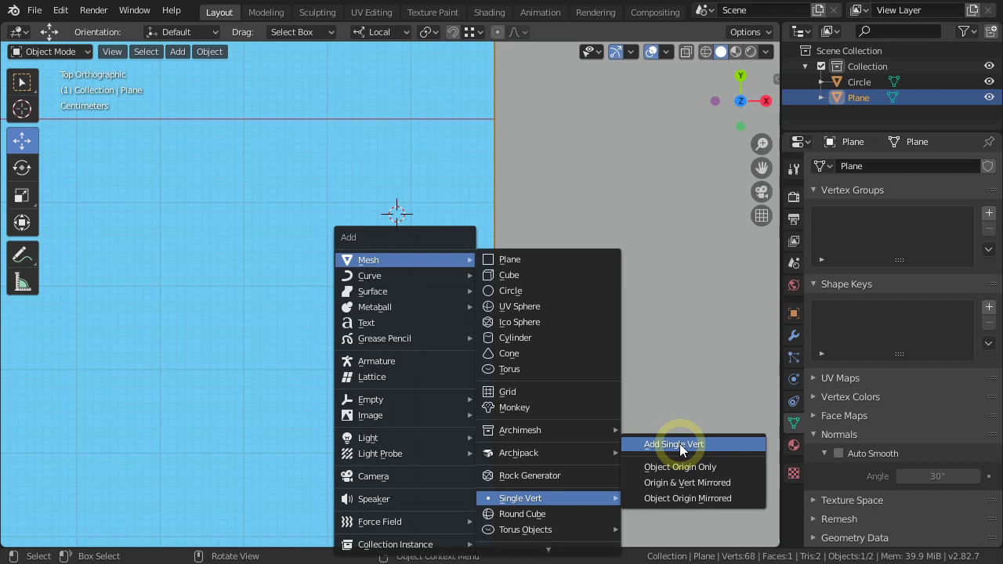
Add a single vertex and extrude the first three profile points from it.
click(679, 444)
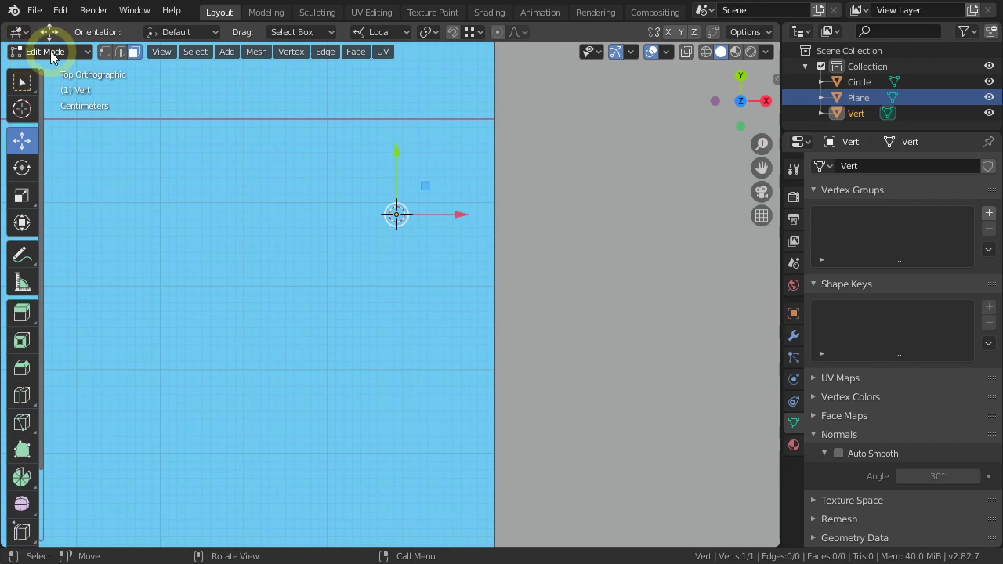
click(104, 52)
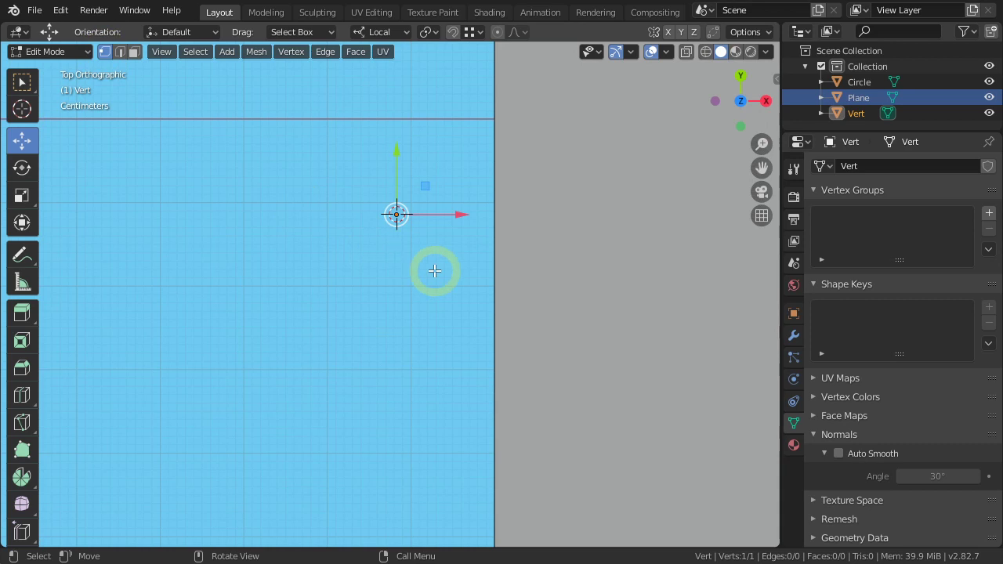
key(e)
key(x)
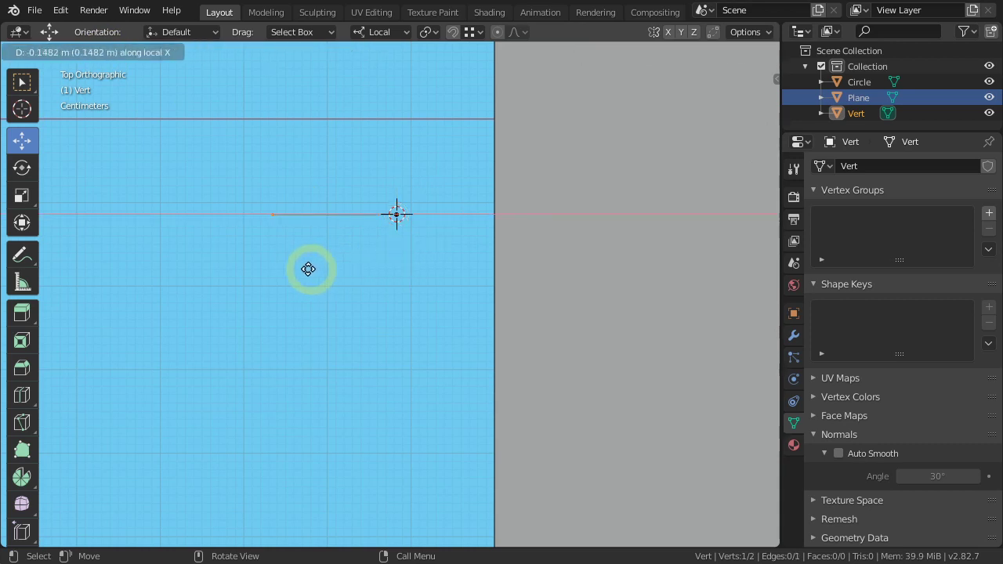
click(279, 263)
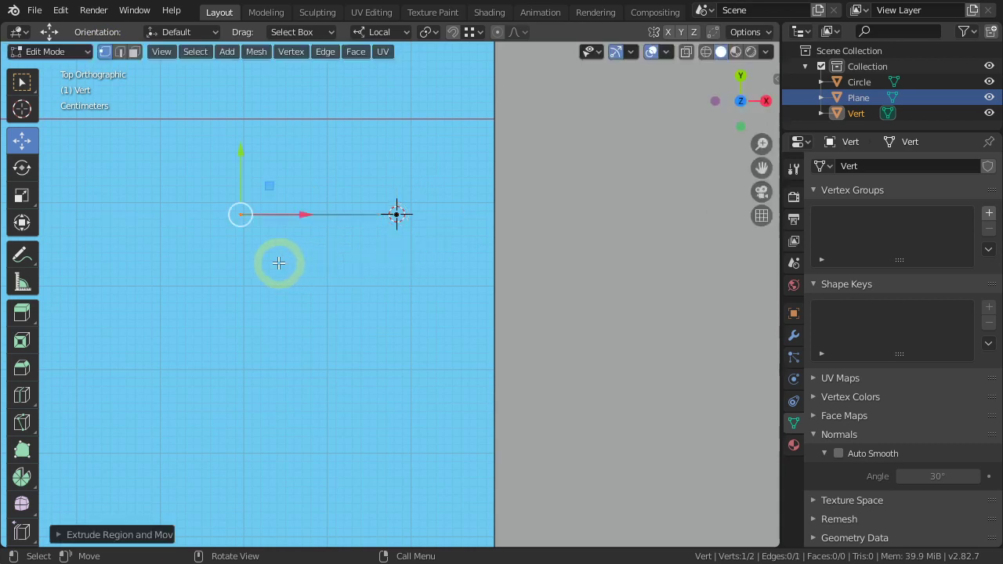
key(e)
click(289, 283)
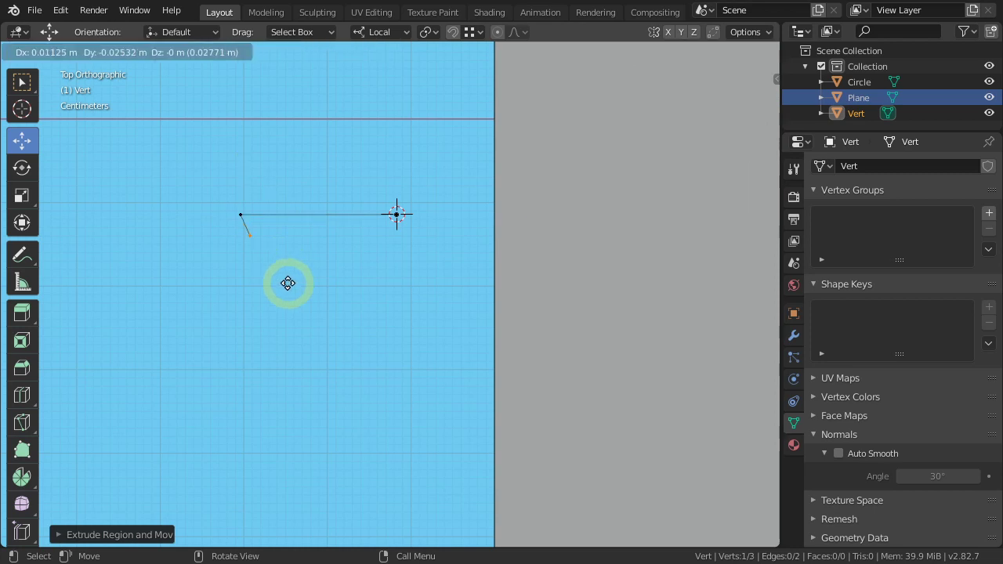
key(e)
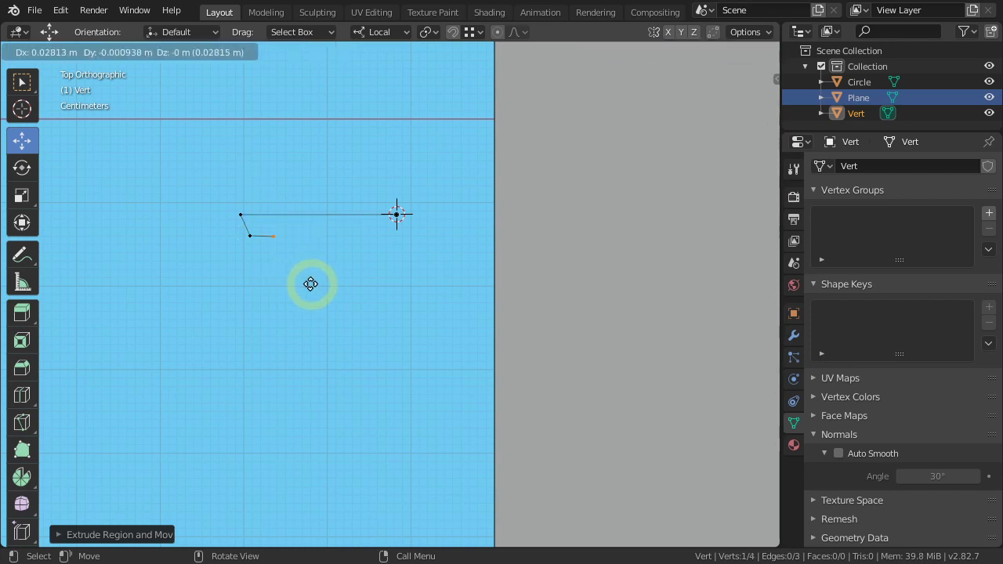
click(311, 283)
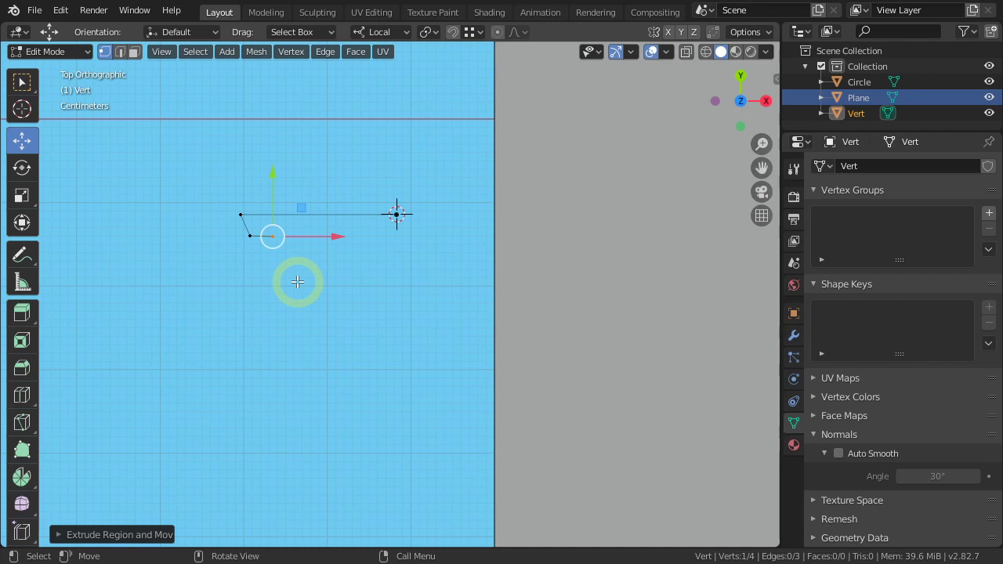
Ctrl-right-click twelve more vertices tracing the profile down to its bottom end.
key(w)
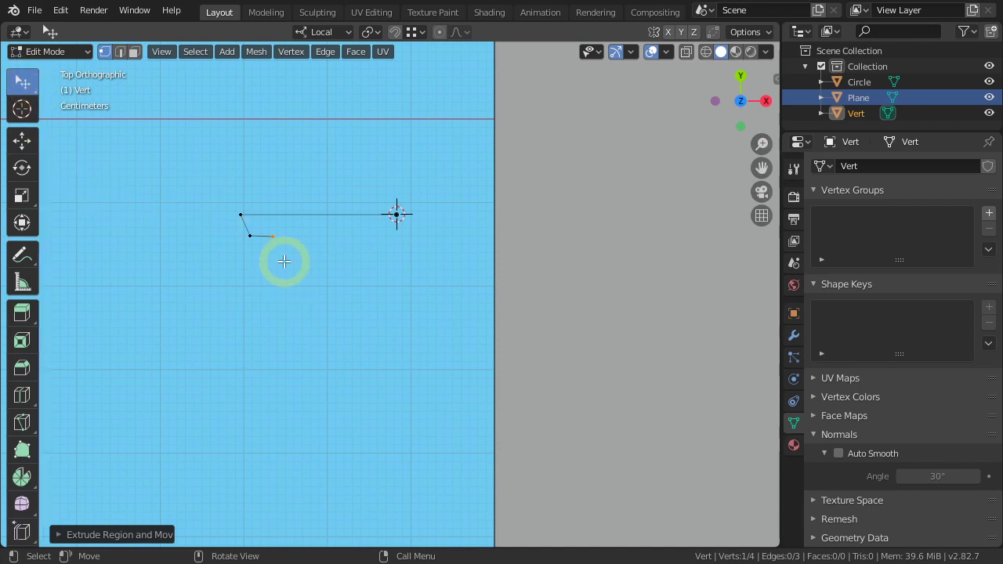
scroll(285, 261, up, 1)
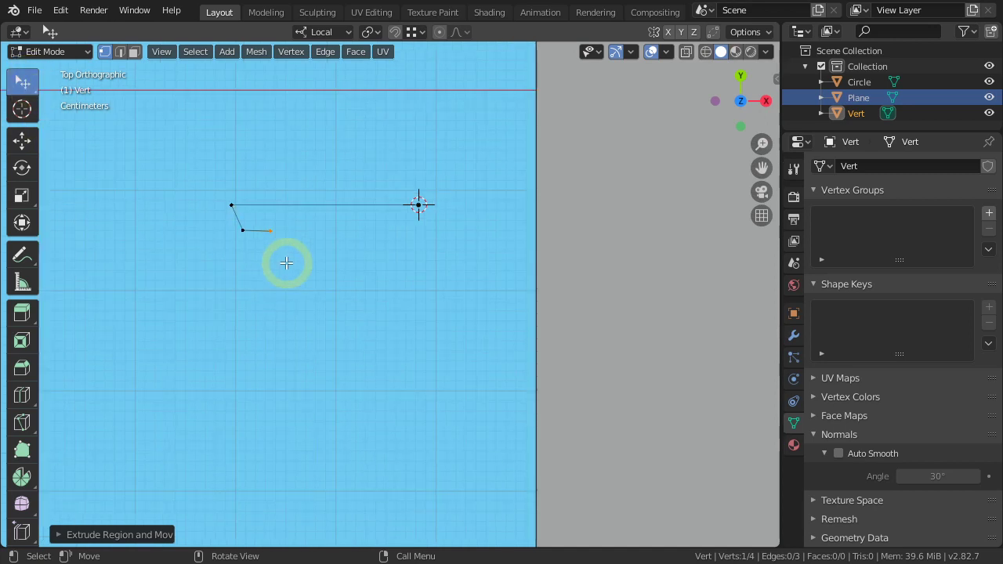
ctrl+right_click(274, 243)
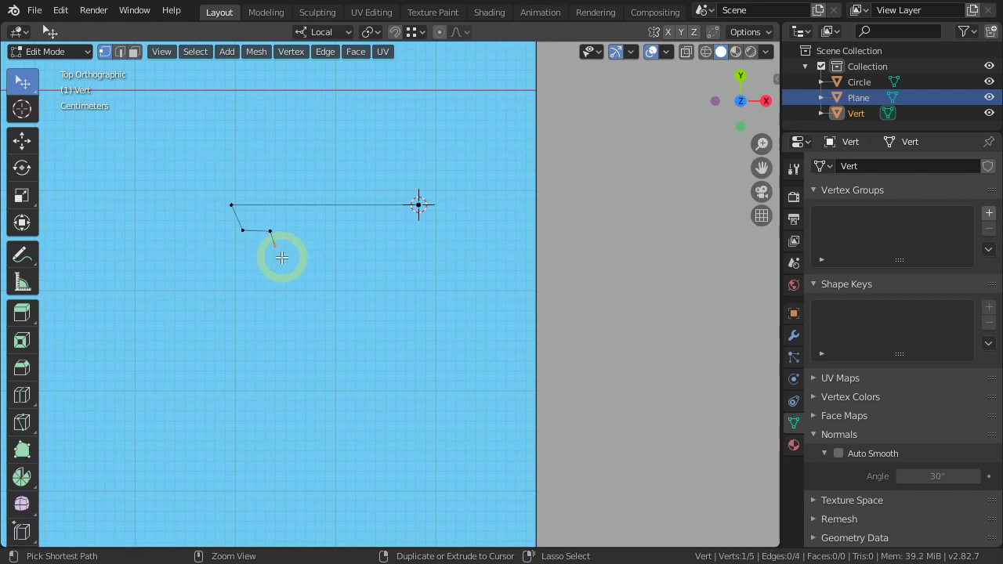
ctrl+right_click(286, 261)
ctrl+right_click(314, 268)
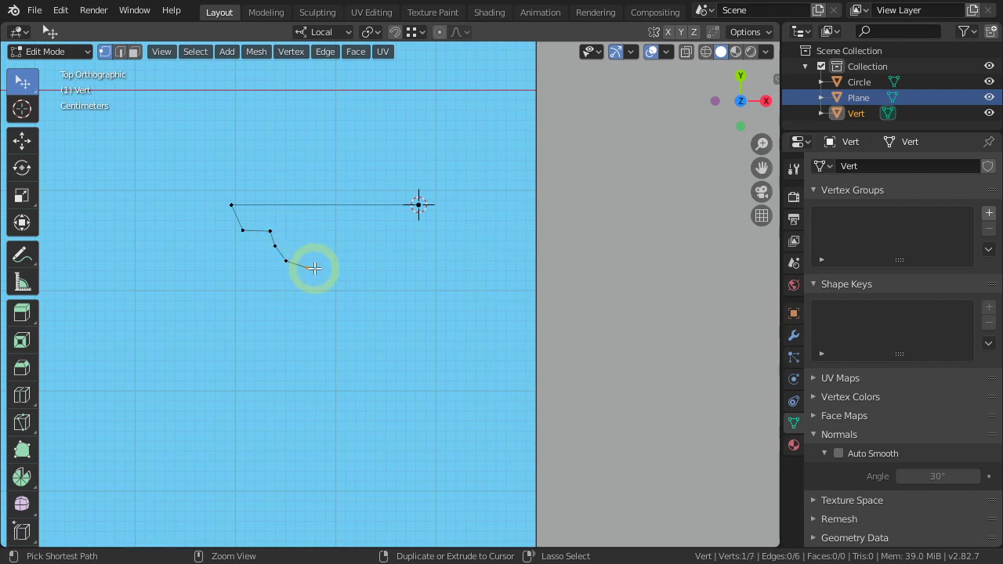
ctrl+right_click(325, 270)
ctrl+right_click(322, 287)
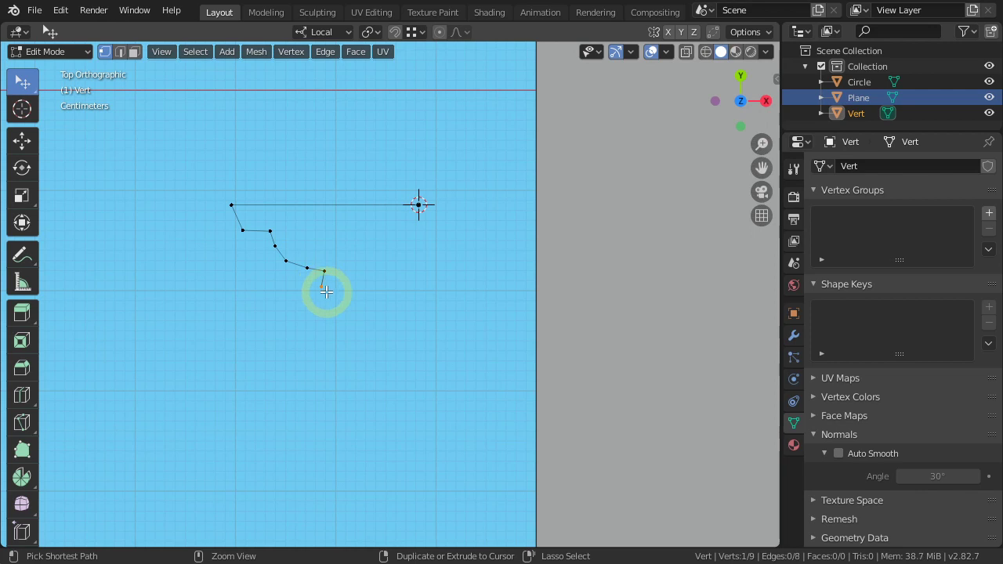
ctrl+right_click(326, 290)
ctrl+right_click(333, 297)
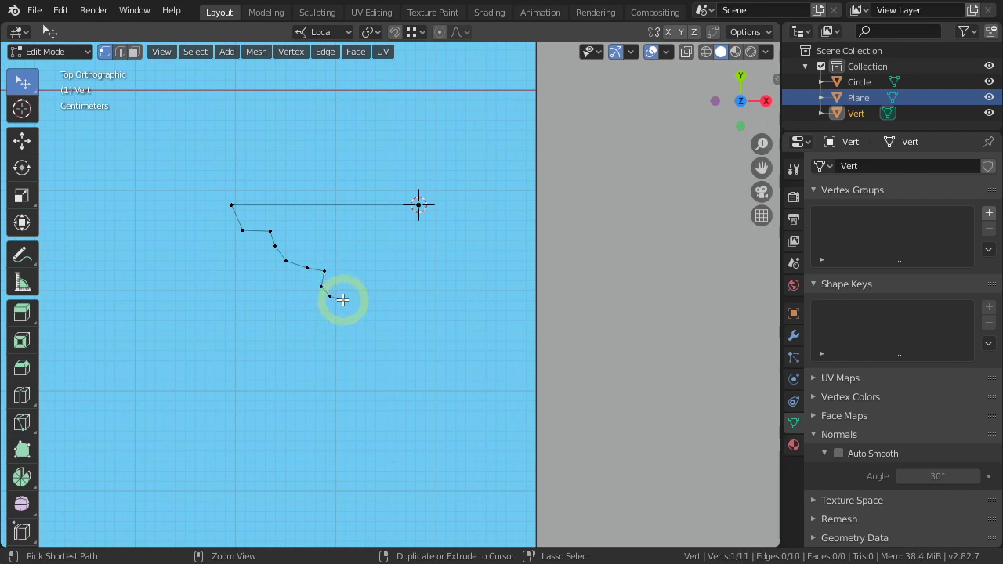
ctrl+right_click(353, 301)
ctrl+right_click(369, 321)
ctrl+right_click(376, 349)
ctrl+right_click(398, 411)
ctrl+right_click(420, 423)
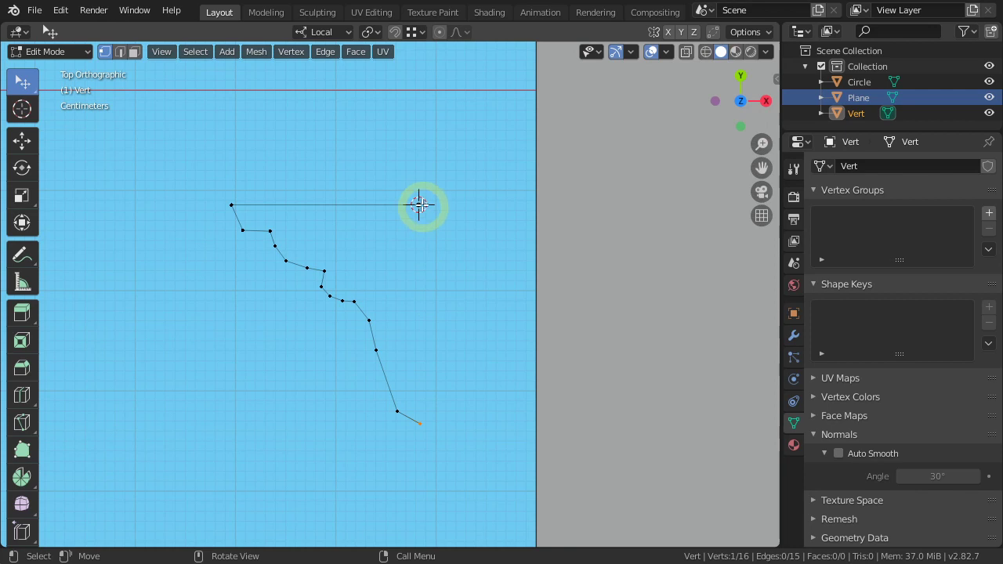
Slide the end vertex along X with snapping to its new position.
key(g)
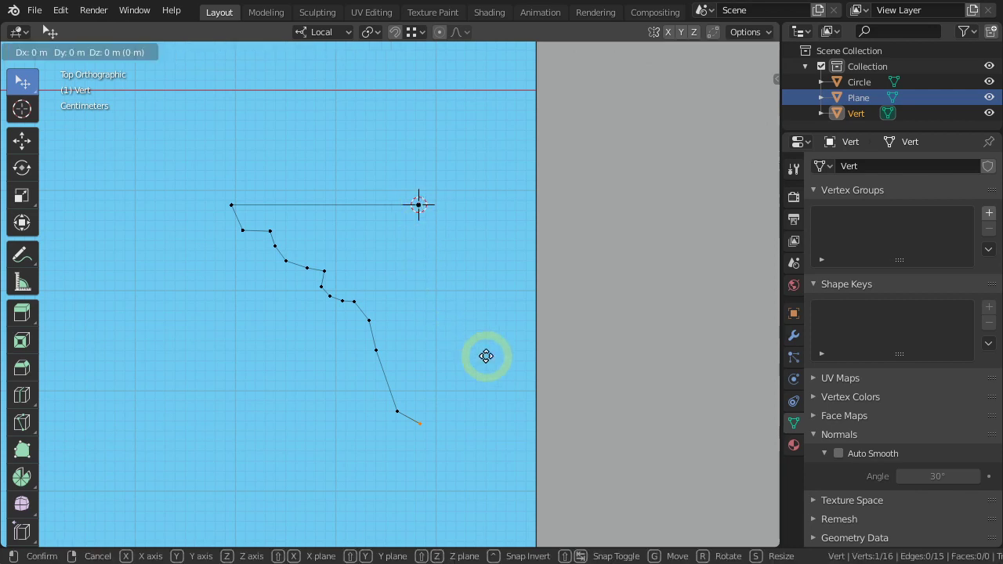
key(x)
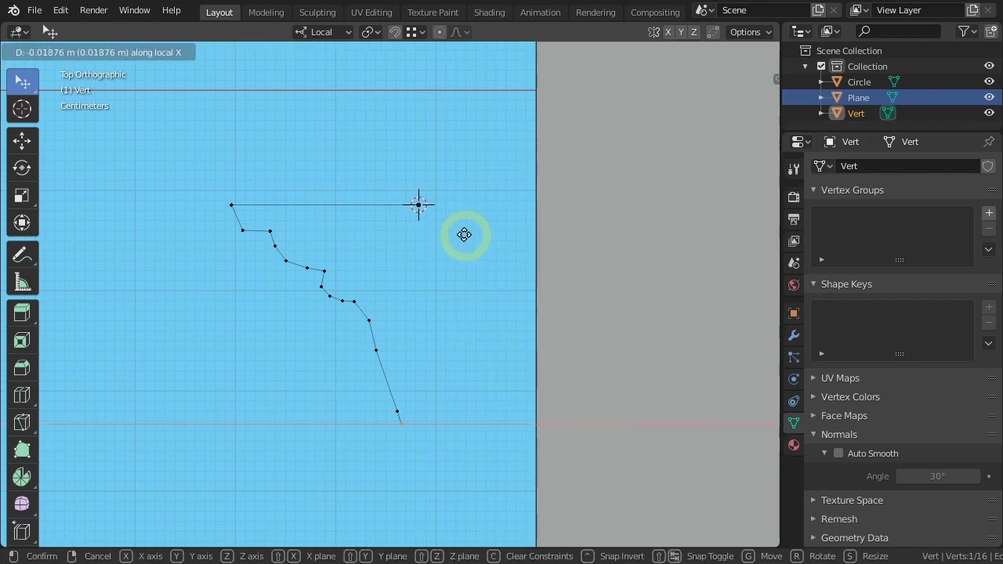
key(ctrl)
click(420, 206)
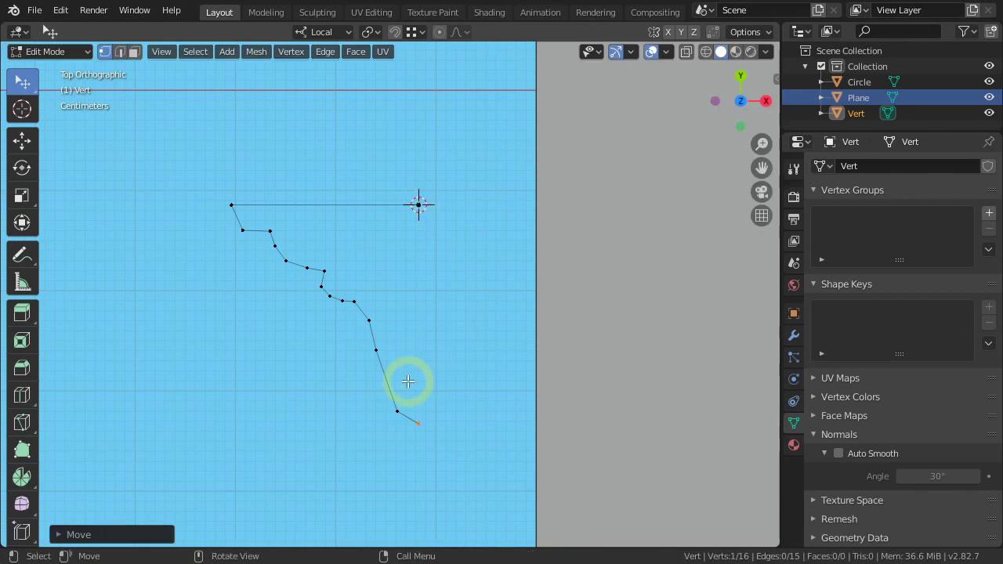
Reposition a lower vertex and a middle vertex of the profile.
click(369, 319)
key(g)
click(378, 326)
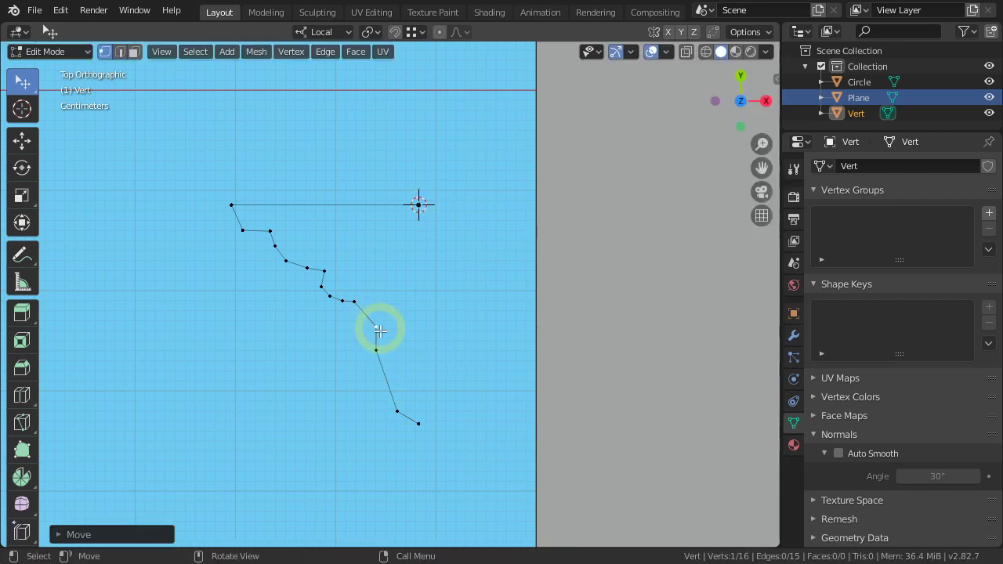
key(g)
click(391, 367)
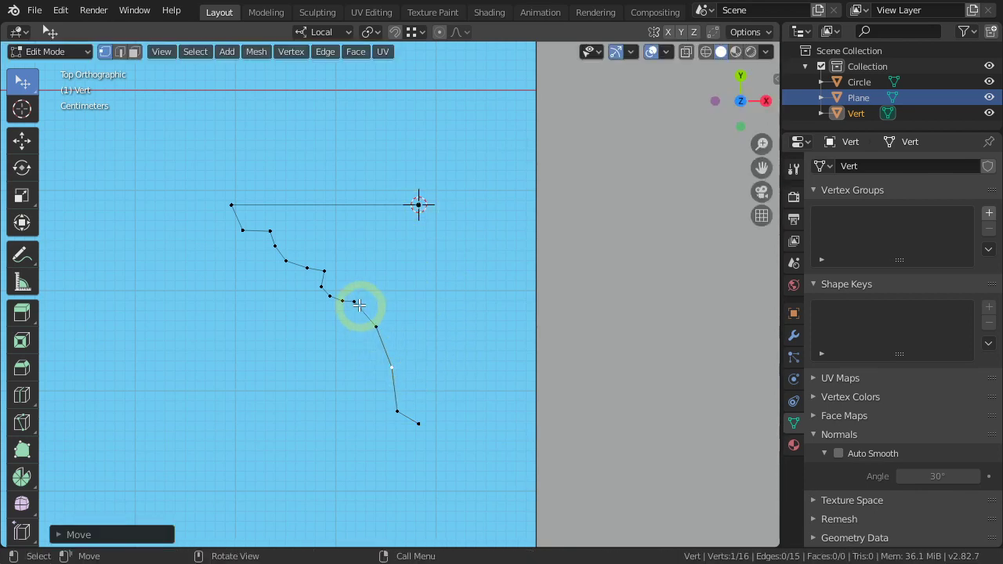
click(328, 284)
key(g)
click(328, 279)
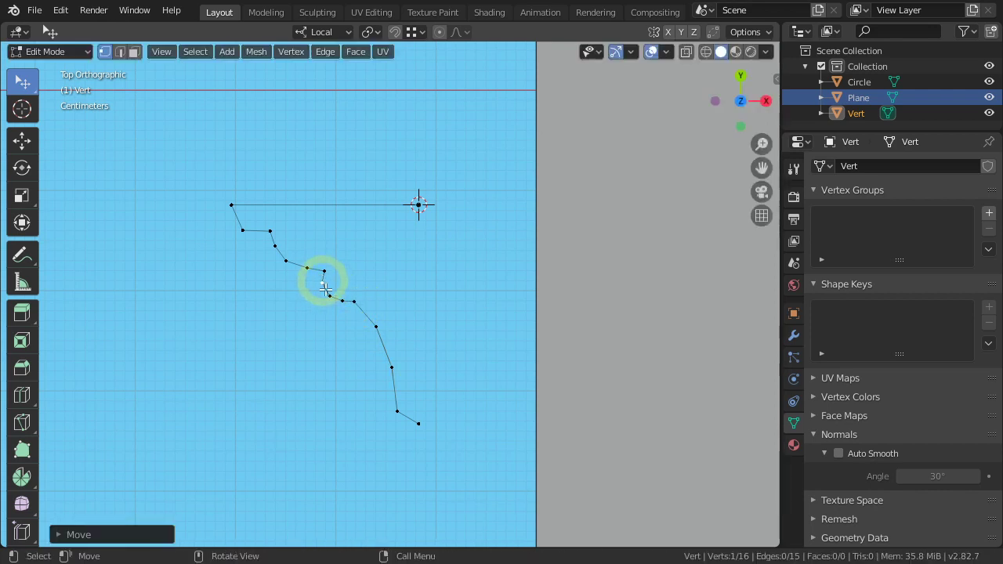
key(g)
click(329, 294)
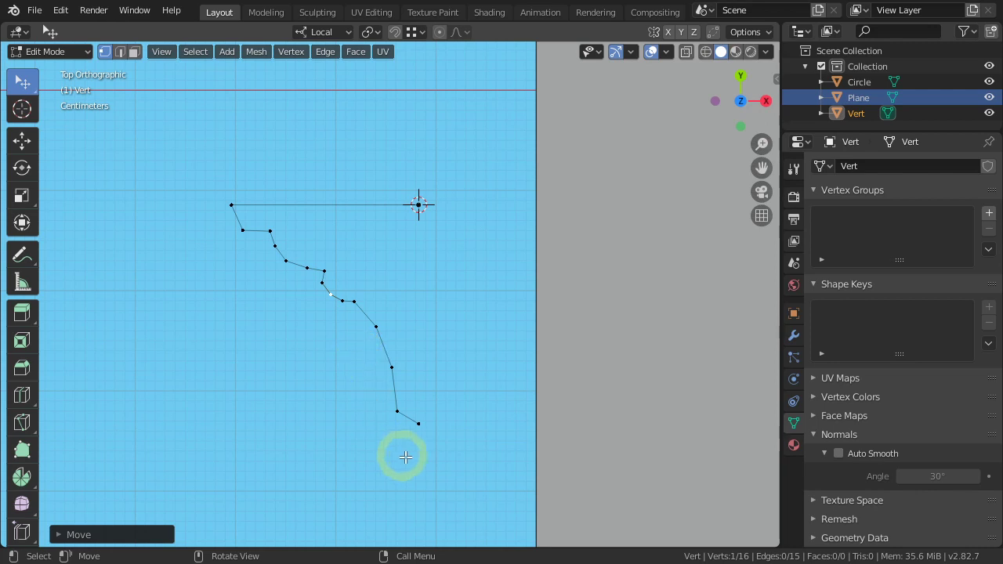
Join the bottom end vertex and the top-right vertex with an edge.
click(417, 423)
shift+click(419, 206)
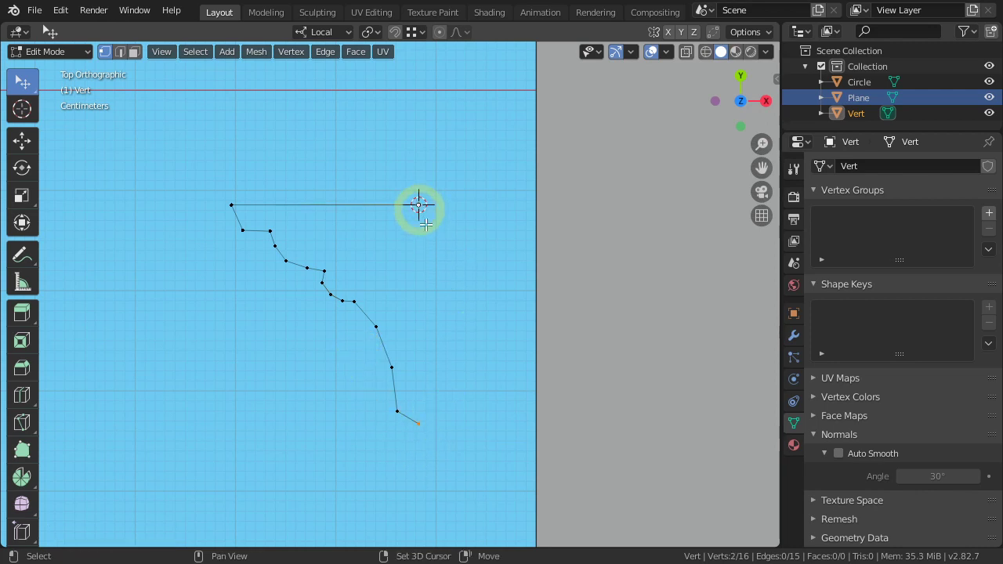
key(f)
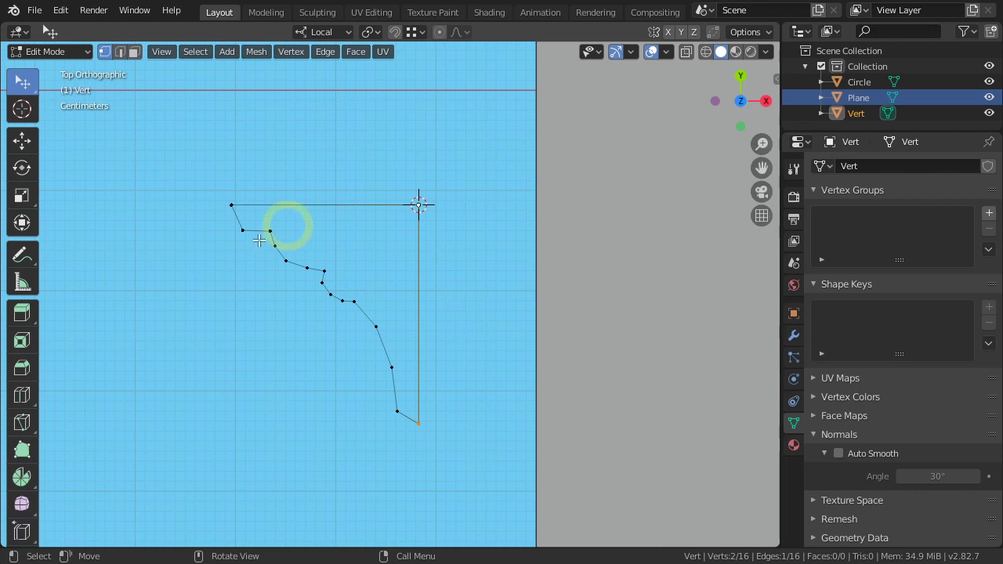
Adjust two upper vertices, then delete the top-right corner vertex.
mouse_move(323, 272)
mouse_down()
mouse_move(271, 264)
mouse_move(282, 258)
mouse_up()
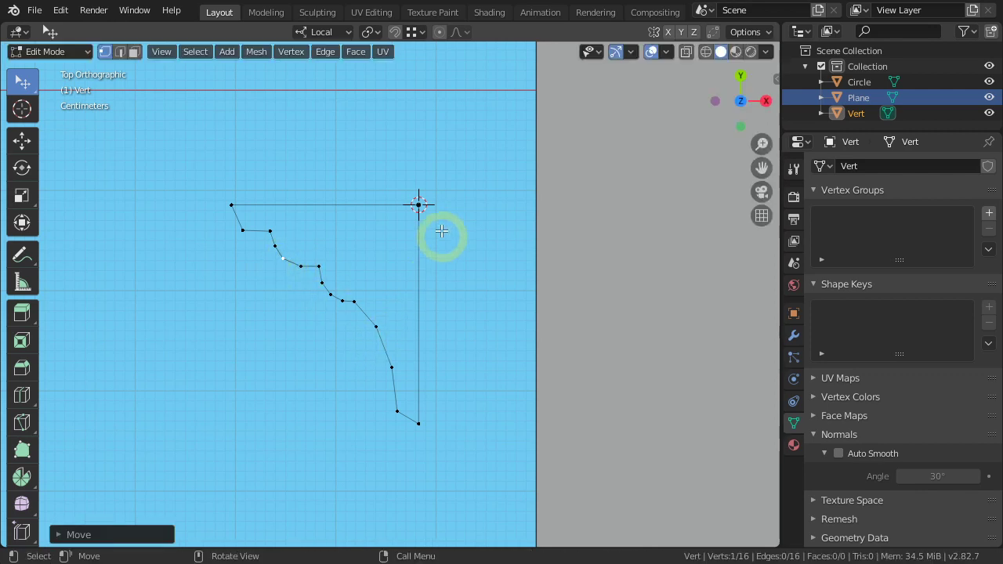
mouse_move(418, 205)
mouse_down()
mouse_move(338, 191)
mouse_move(378, 210)
mouse_up()
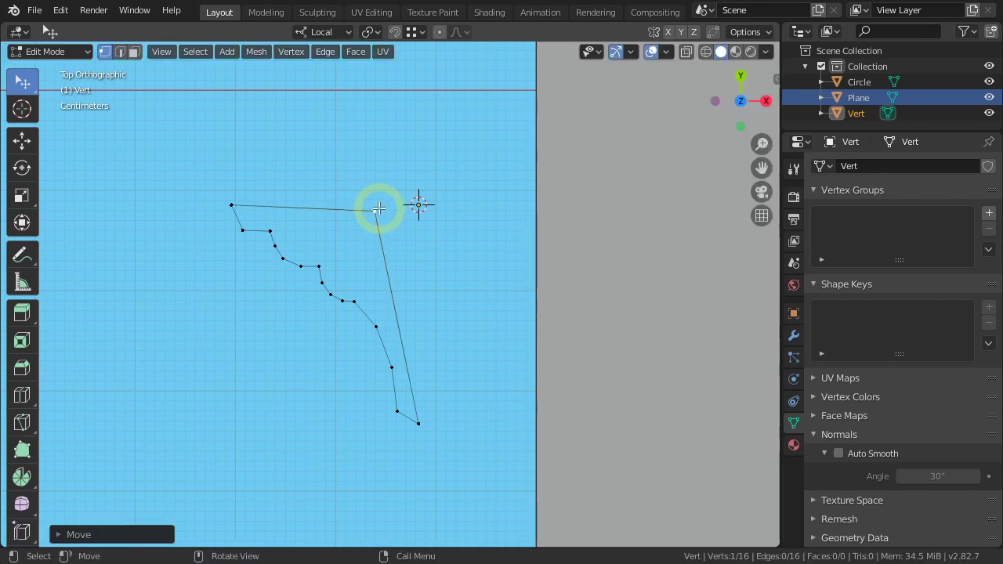
key(x)
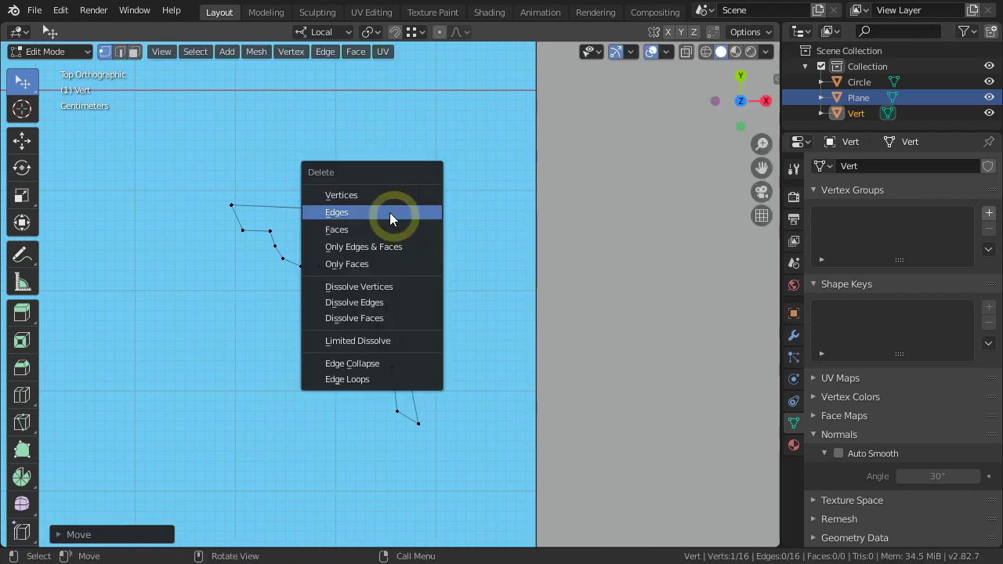
click(381, 196)
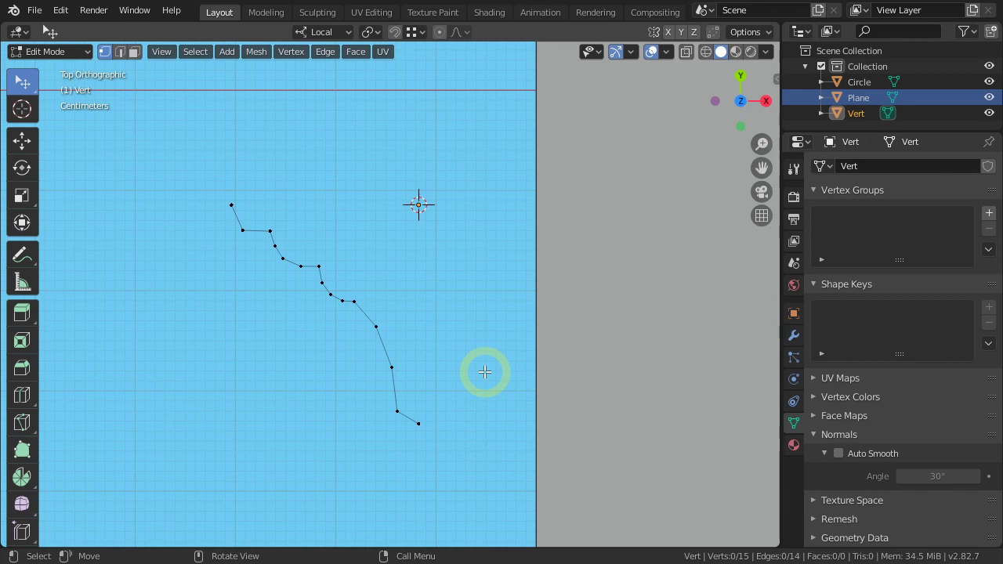
Back in Object Mode, select the Vert profile together with the Plane and Circle.
key(Tab)
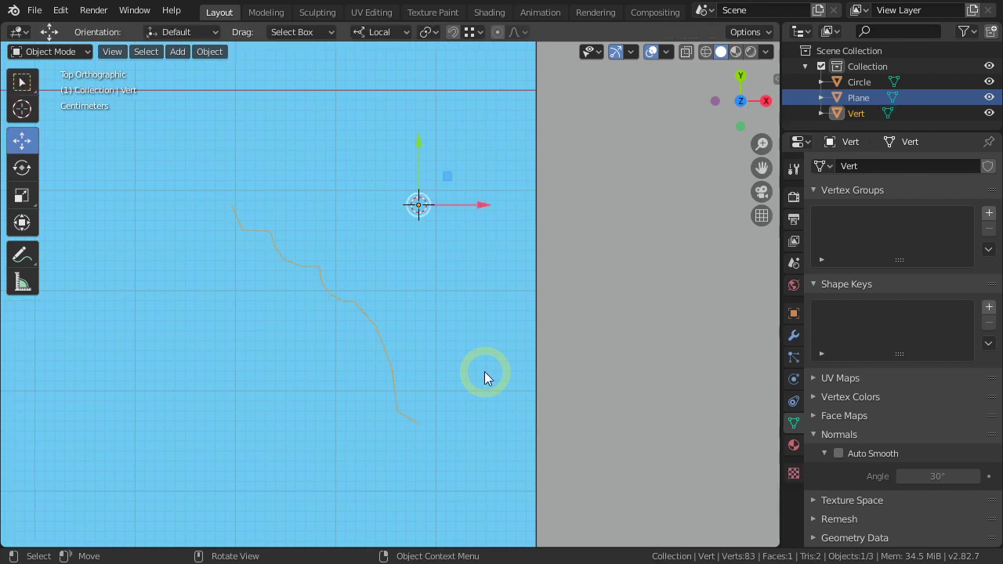
scroll(484, 372, down, 4)
scroll(484, 371, down, 3)
mouse_move(507, 414)
middle_down()
mouse_move(557, 329)
mouse_move(561, 344)
mouse_move(335, 334)
middle_up()
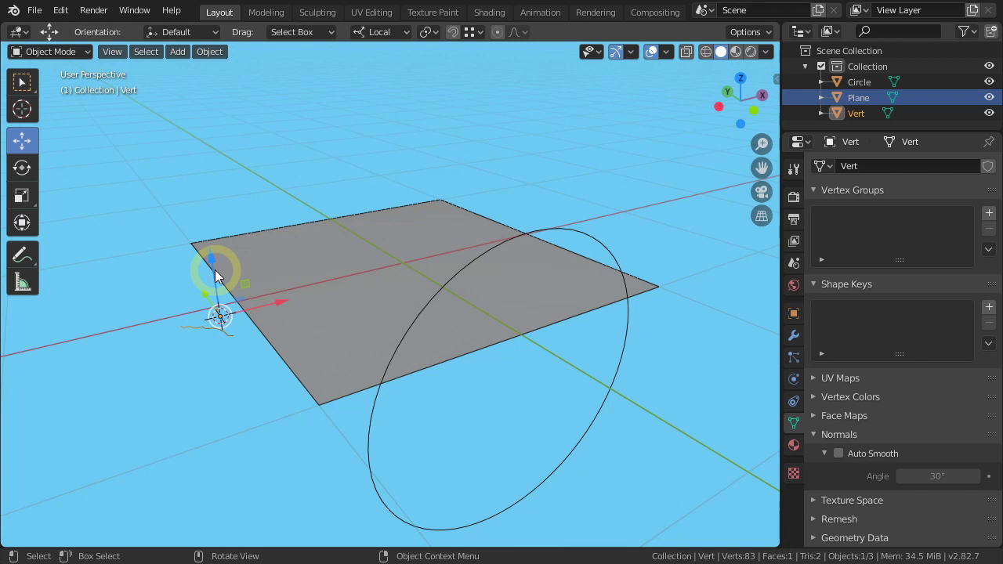
shift+click(329, 363)
shift+click(373, 434)
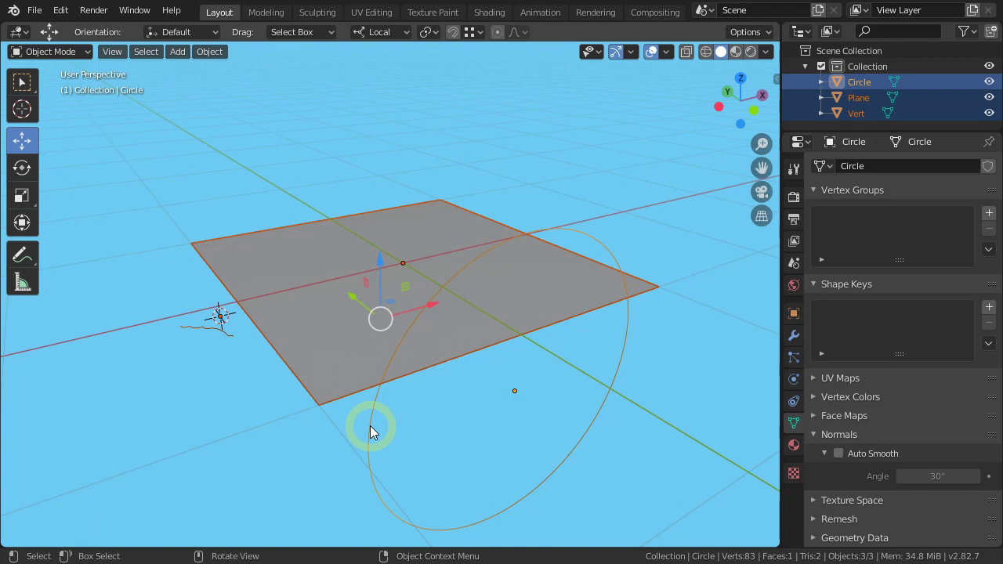
Convert the Vert, Plane and Circle meshes to curves.
click(210, 52)
mouse_move(235, 464)
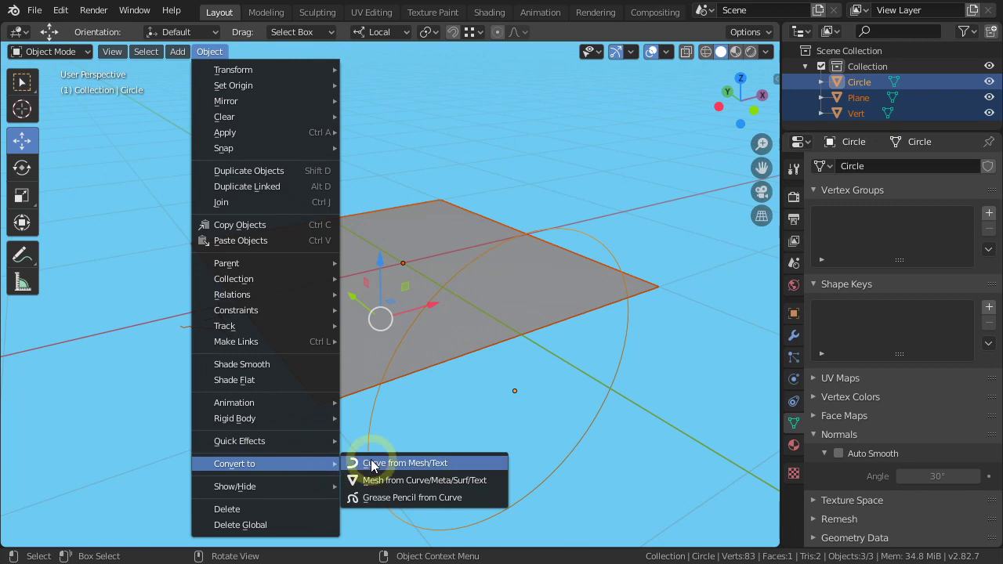
click(373, 463)
click(407, 435)
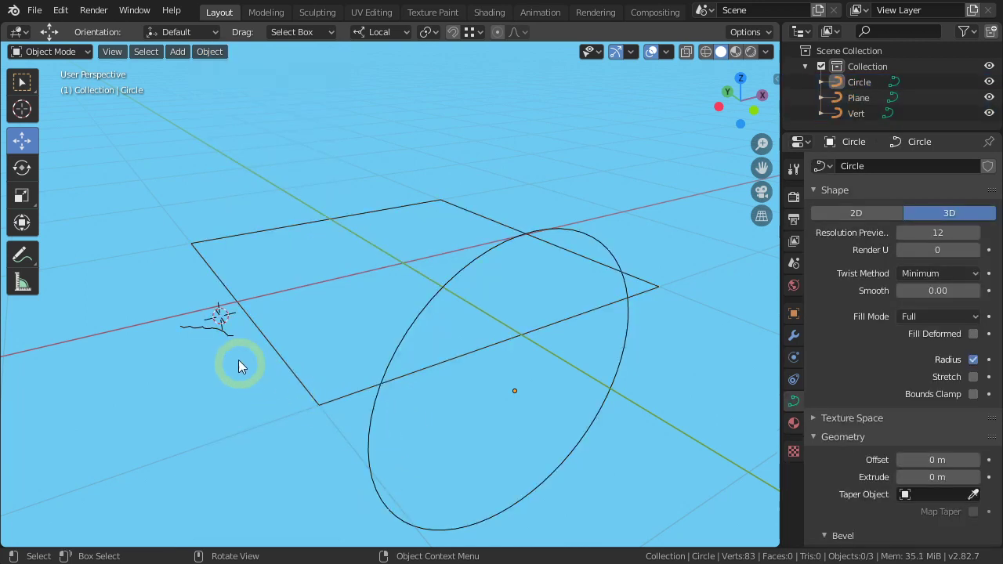
Set the Vert and Plane curves to 2D shape with Fill Mode None.
click(227, 337)
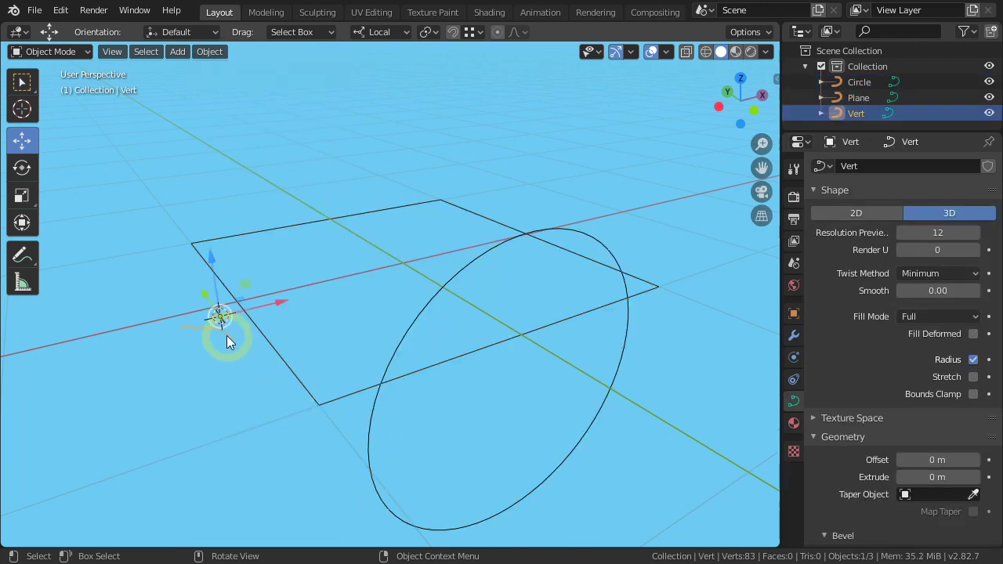
click(850, 213)
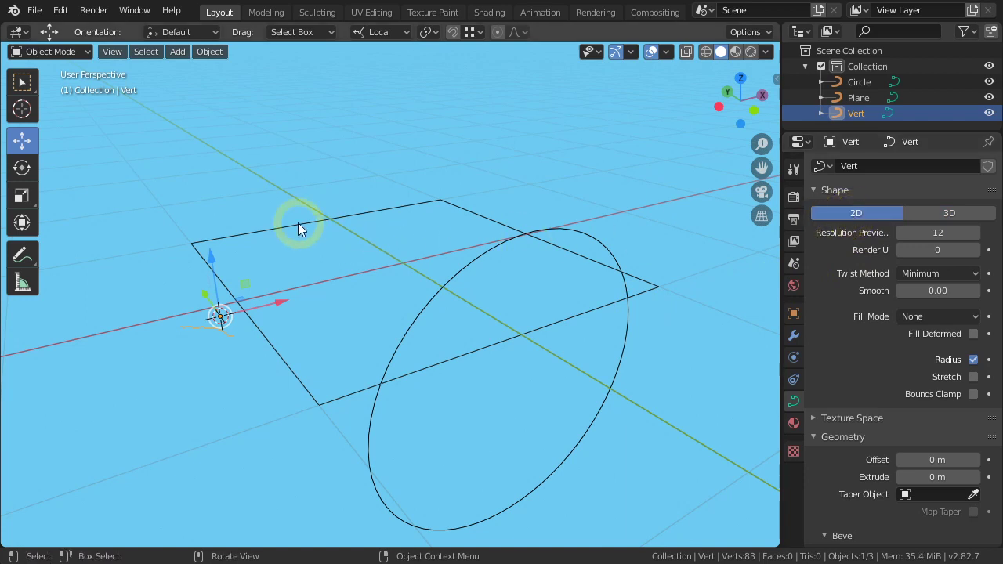
click(299, 224)
click(853, 215)
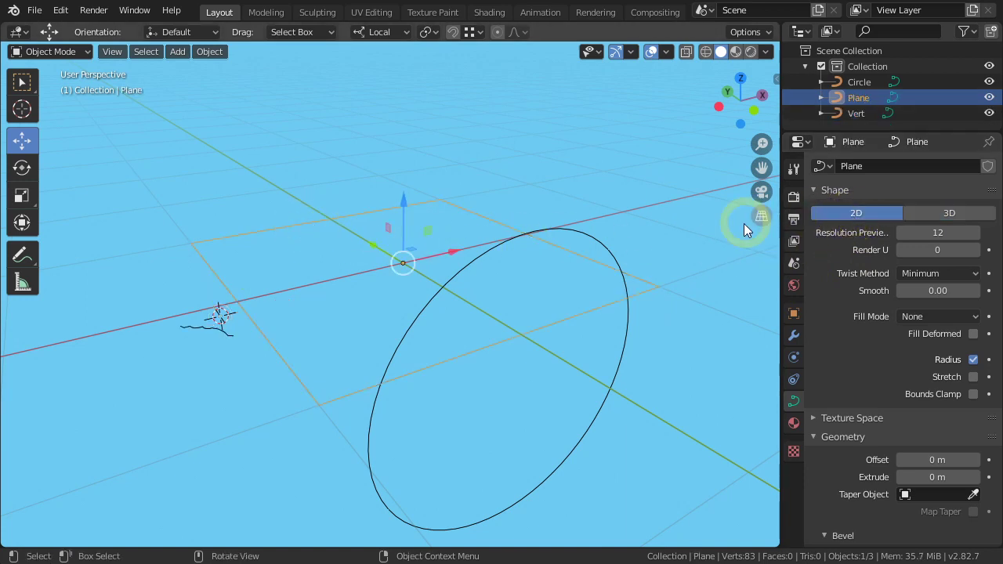
click(612, 256)
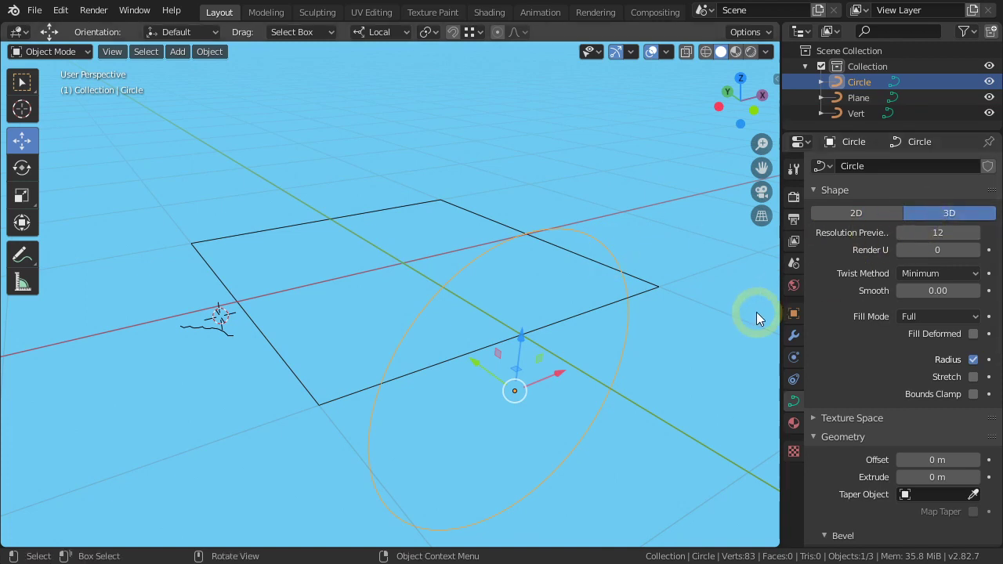
Set the Plane curve's bevel object to Vert, sweeping it into a rectangular molded frame.
click(645, 292)
scroll(847, 370, down, 4)
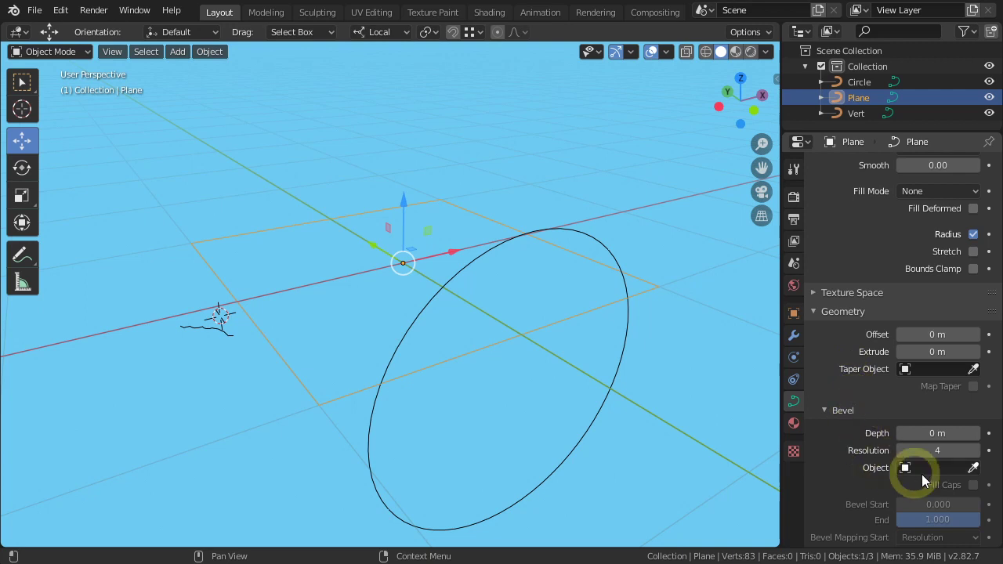
click(972, 468)
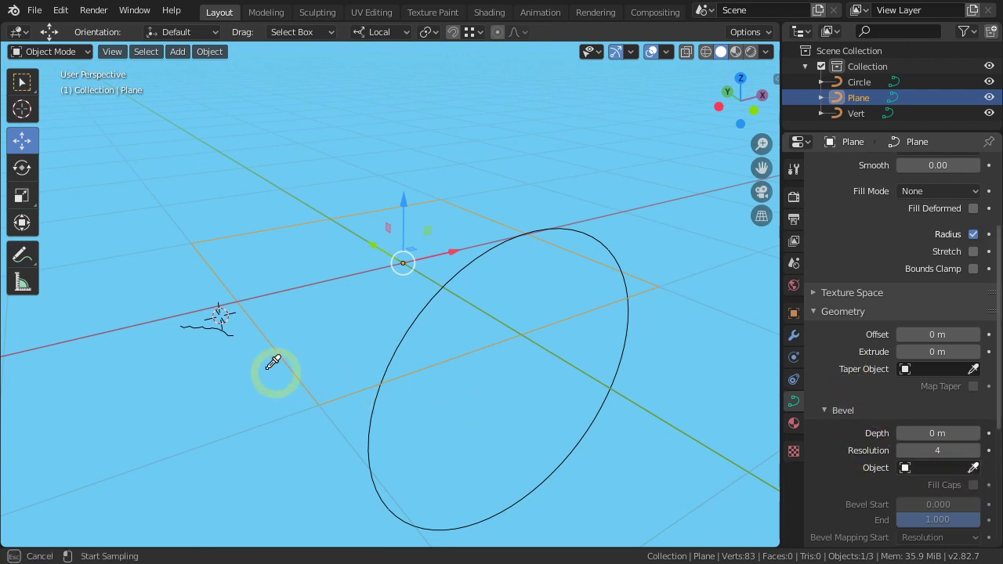
click(222, 329)
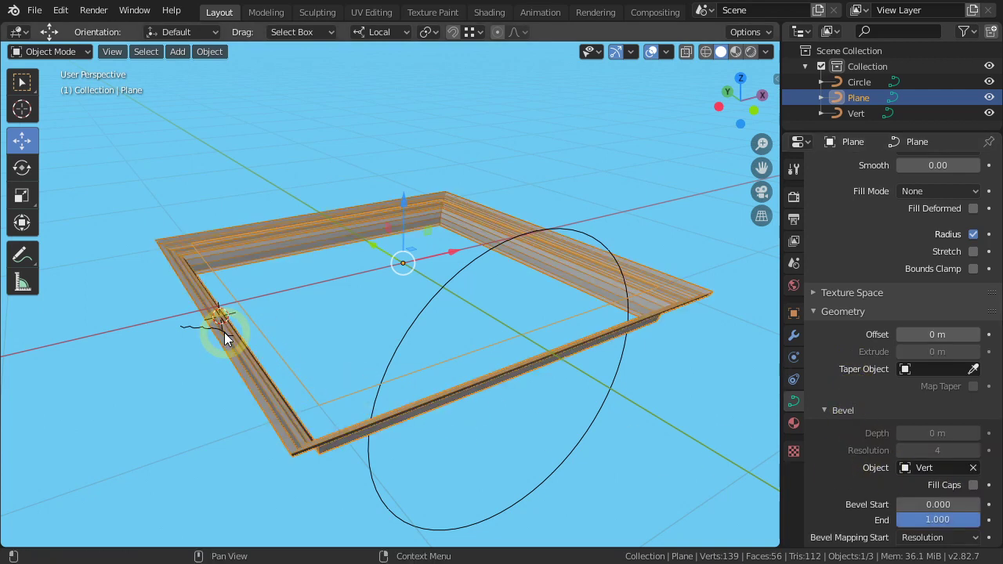
mouse_move(478, 378)
alt+middle_down()
mouse_move(451, 325)
mouse_move(492, 349)
alt+middle_up()
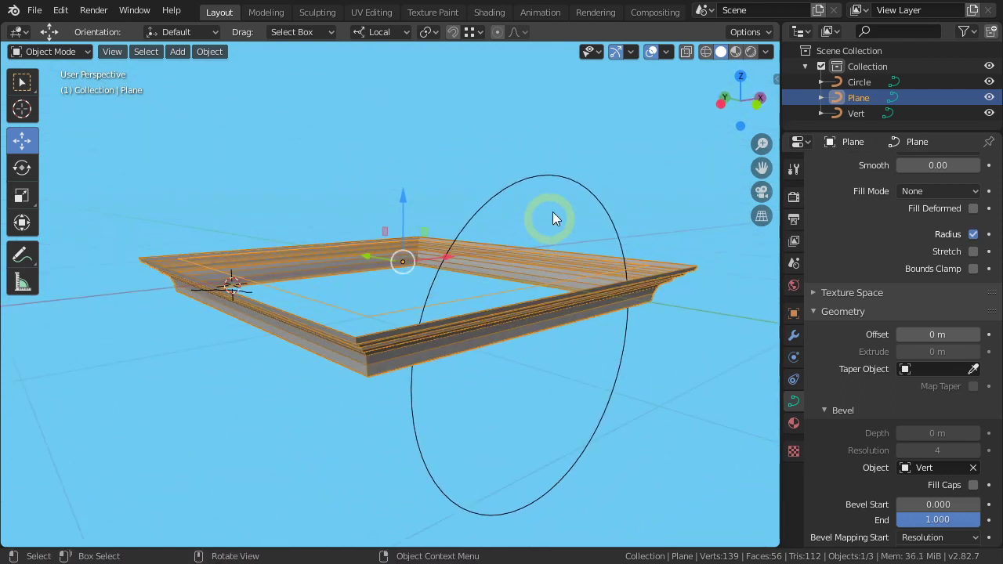
Choose Vert as the Circle curve's bevel object, turning it into a molded ring.
click(562, 178)
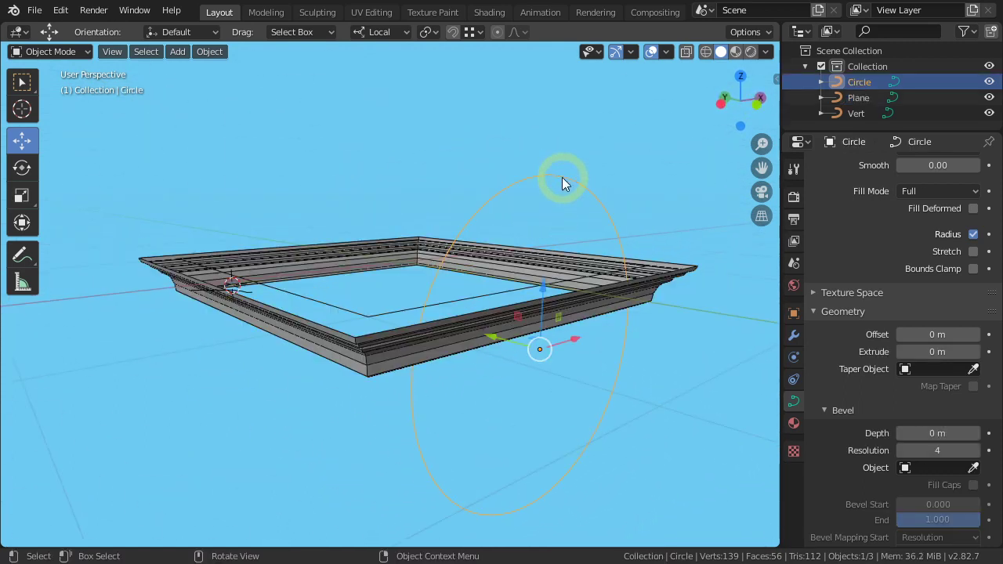
click(906, 468)
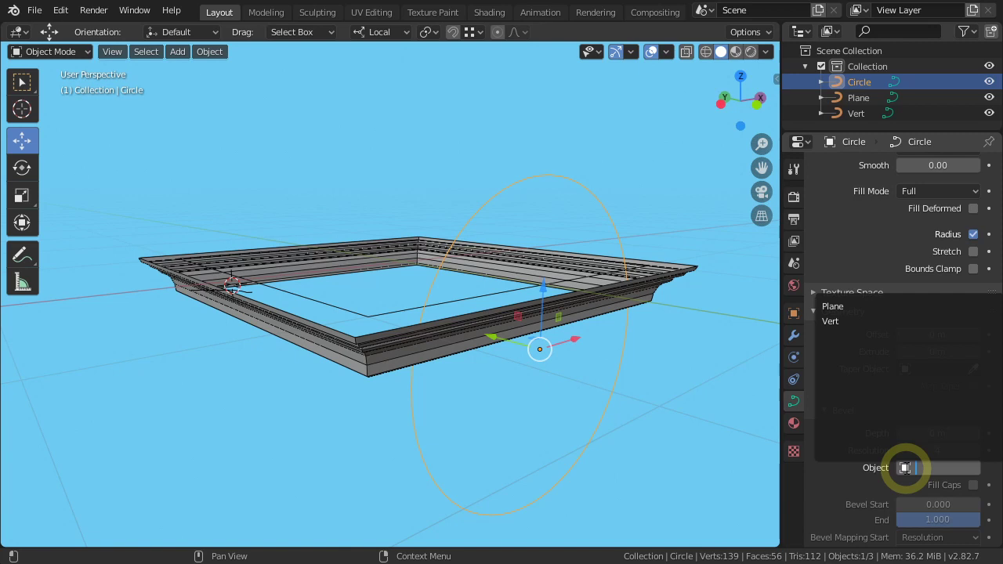
click(830, 321)
click(583, 377)
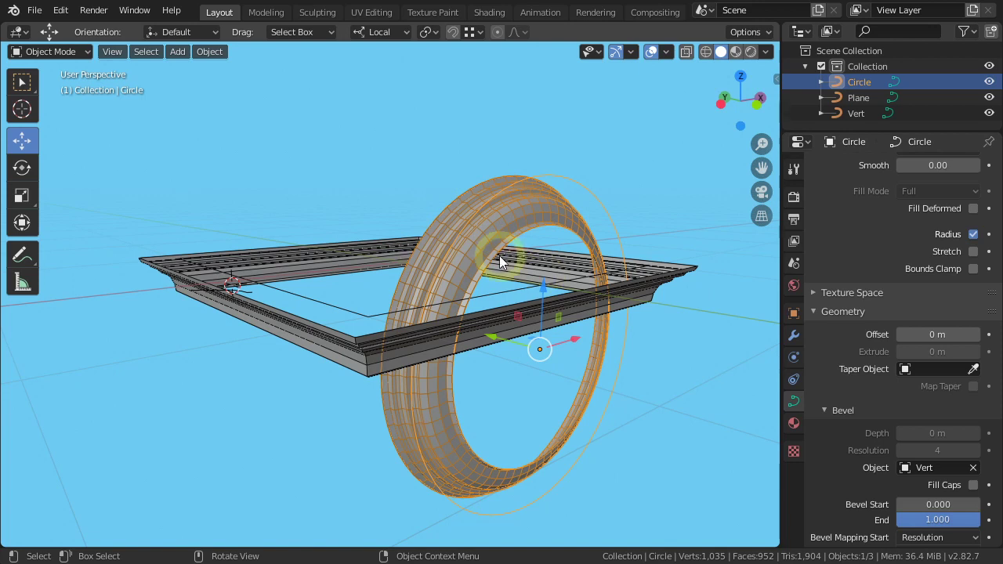
Apply Segments > Switch Direction to the Circle curve in Edit Mode, then return to Object Mode.
key(Tab)
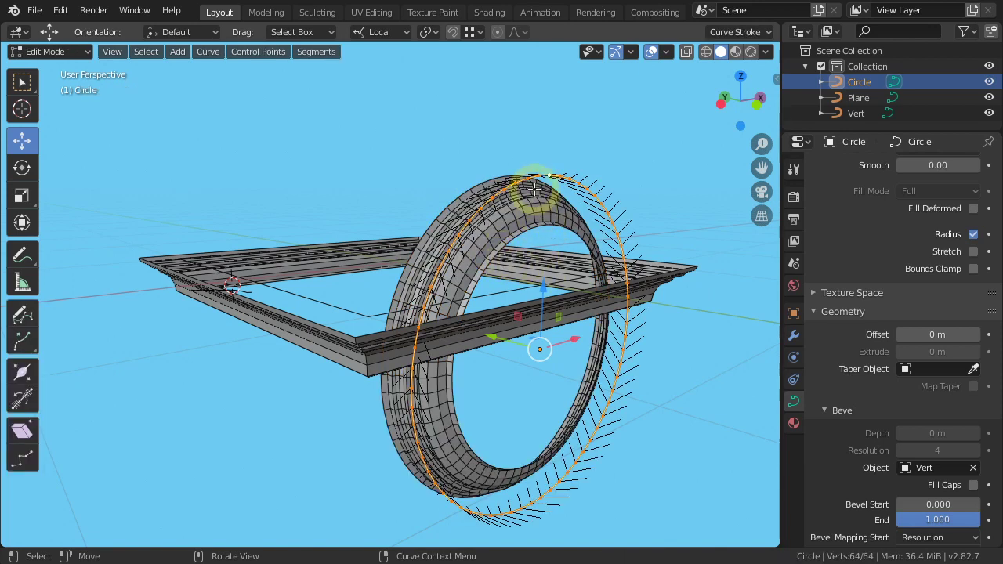
click(539, 179)
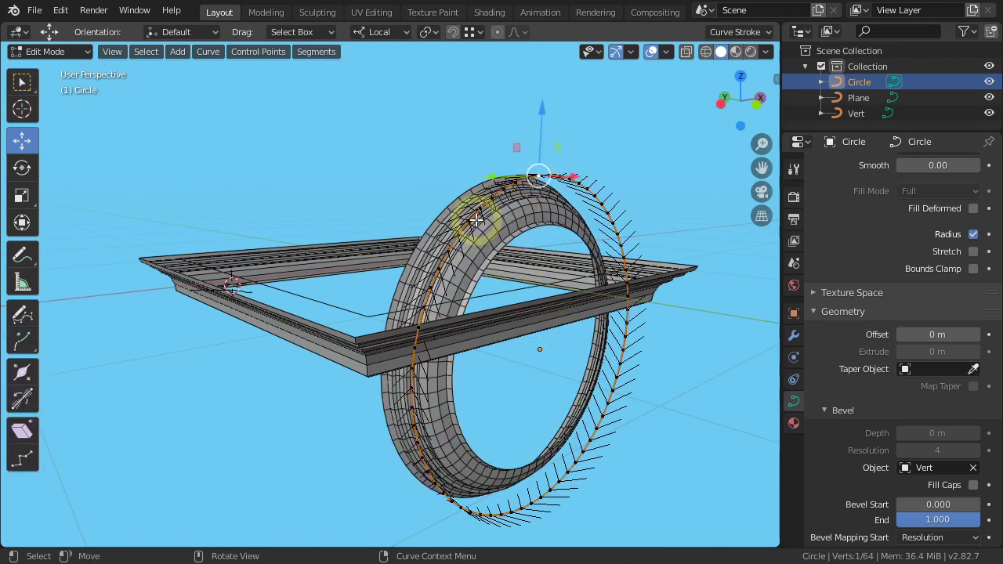
click(316, 51)
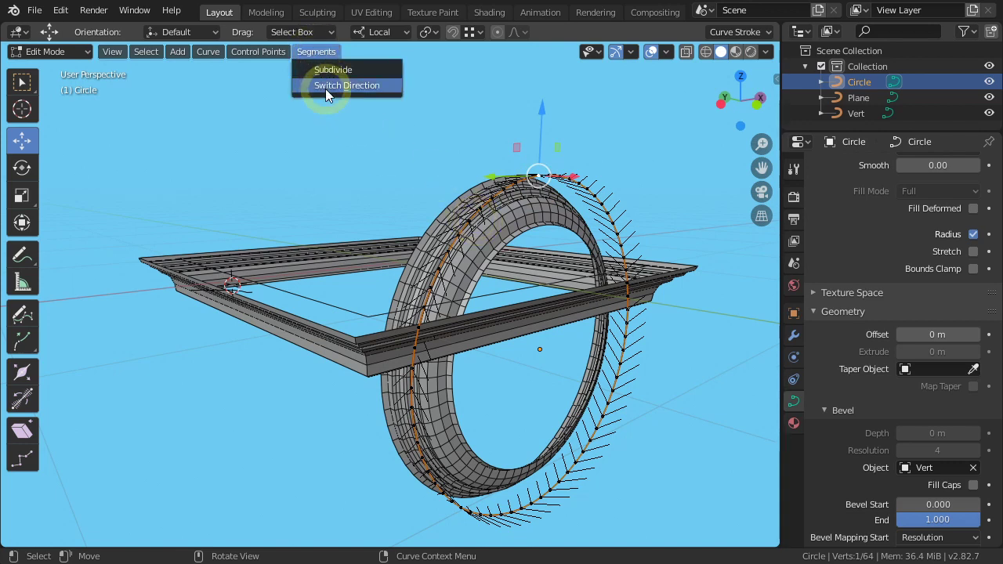
click(327, 86)
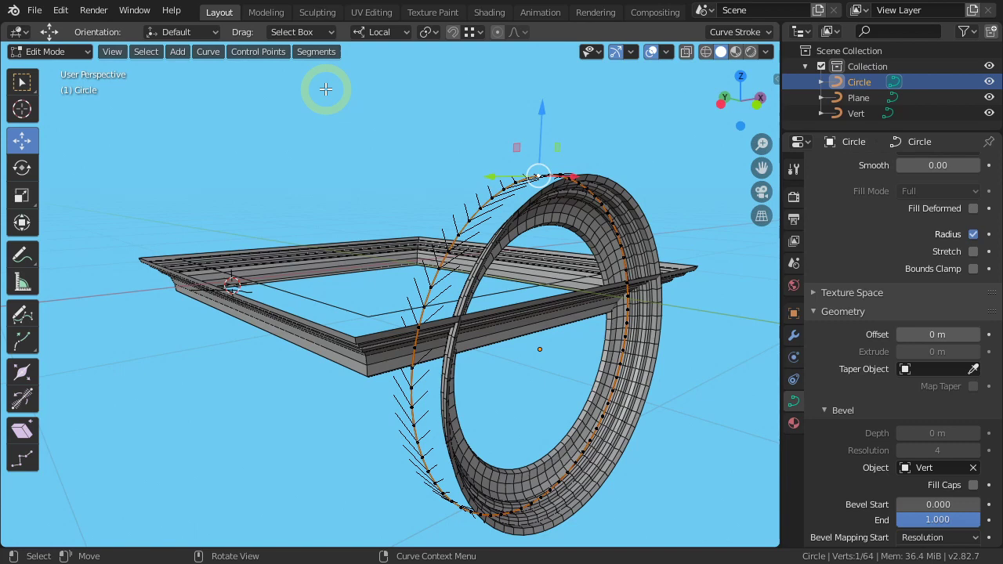
key(Tab)
mouse_move(570, 328)
middle_down()
mouse_move(516, 310)
mouse_move(468, 334)
mouse_move(564, 385)
mouse_move(483, 367)
mouse_move(488, 340)
middle_up()
Duplicate the ring and frame and move the copies along X beside the originals.
shift+click(502, 287)
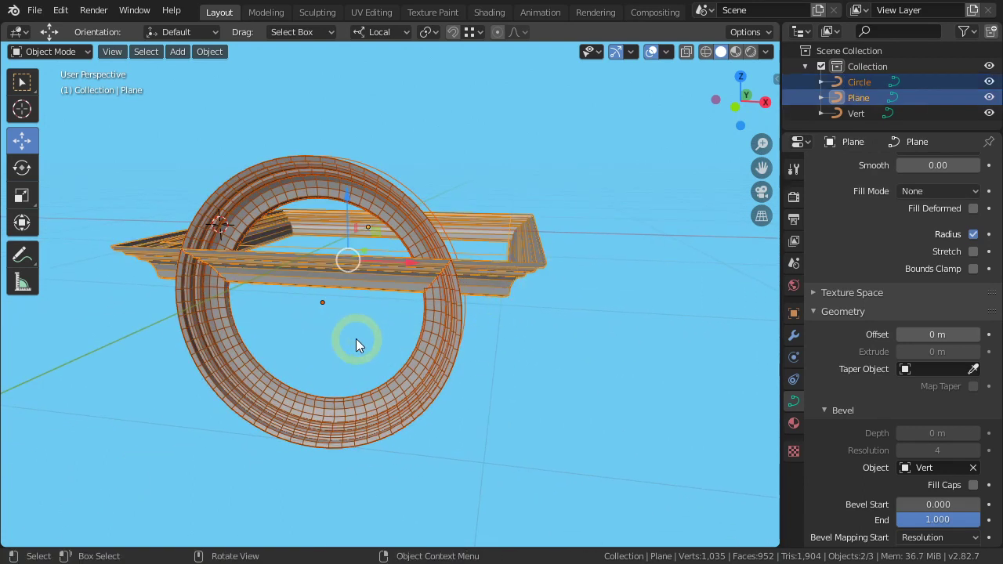
scroll(356, 339, down, 3)
shift+middle_drag(425, 342, 394, 328)
key(shift+d)
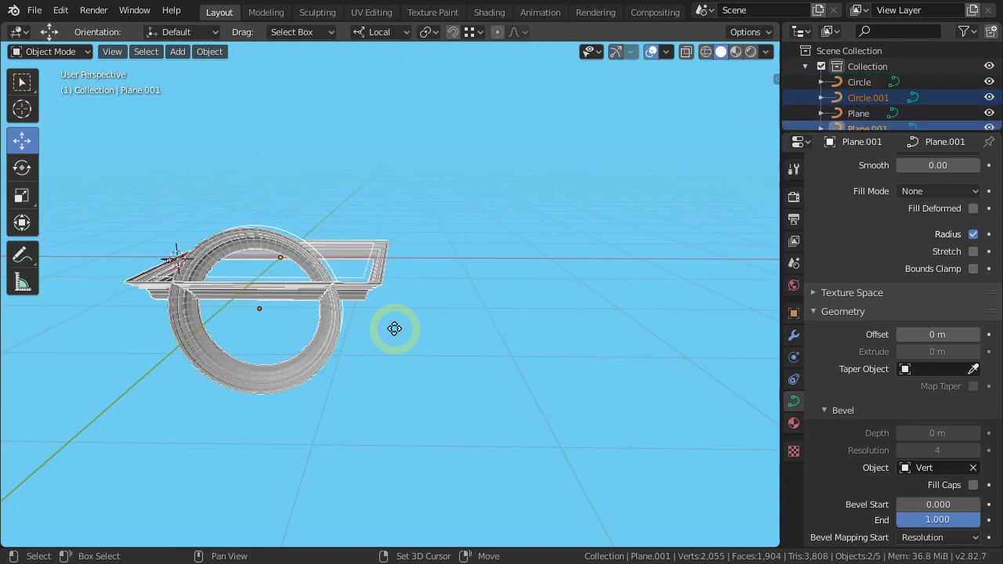
key(x)
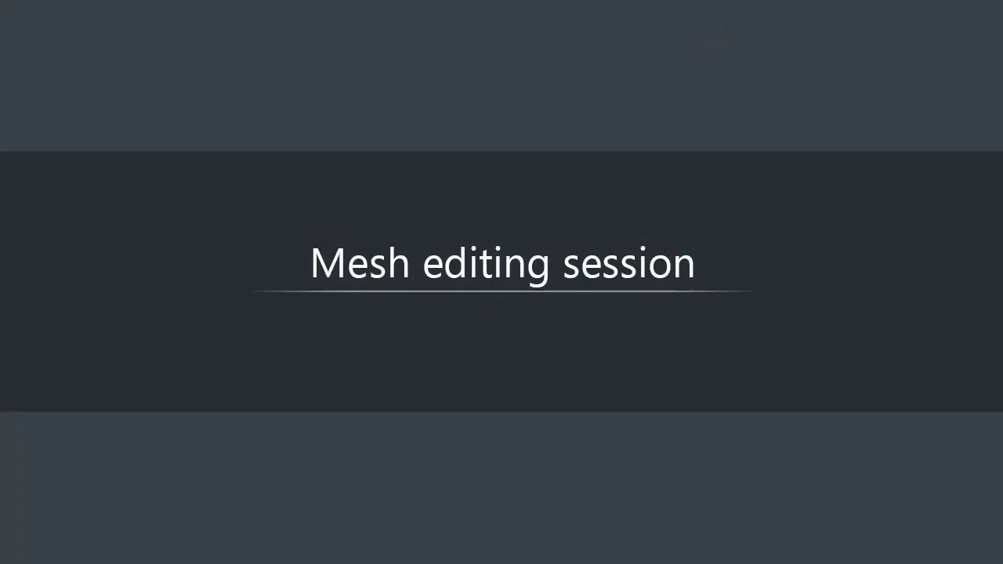
click(633, 376)
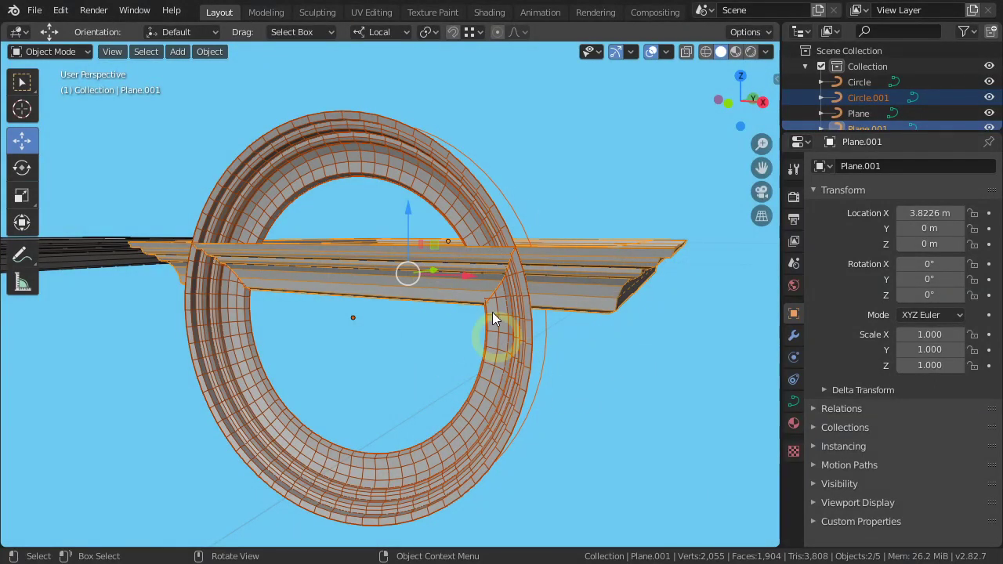
Convert the copied curves to meshes and join them into Plane.001.
click(210, 53)
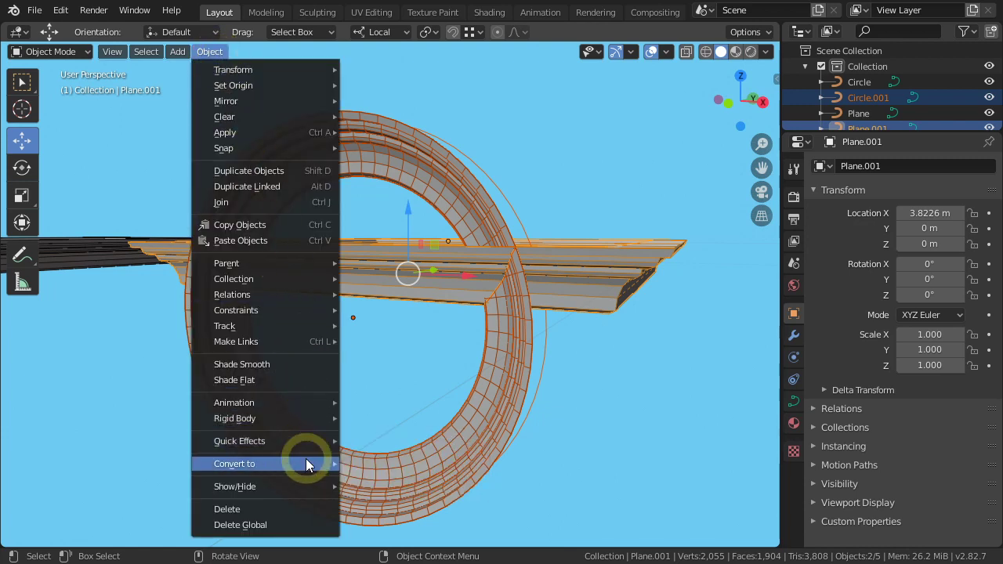
mouse_move(234, 464)
click(354, 480)
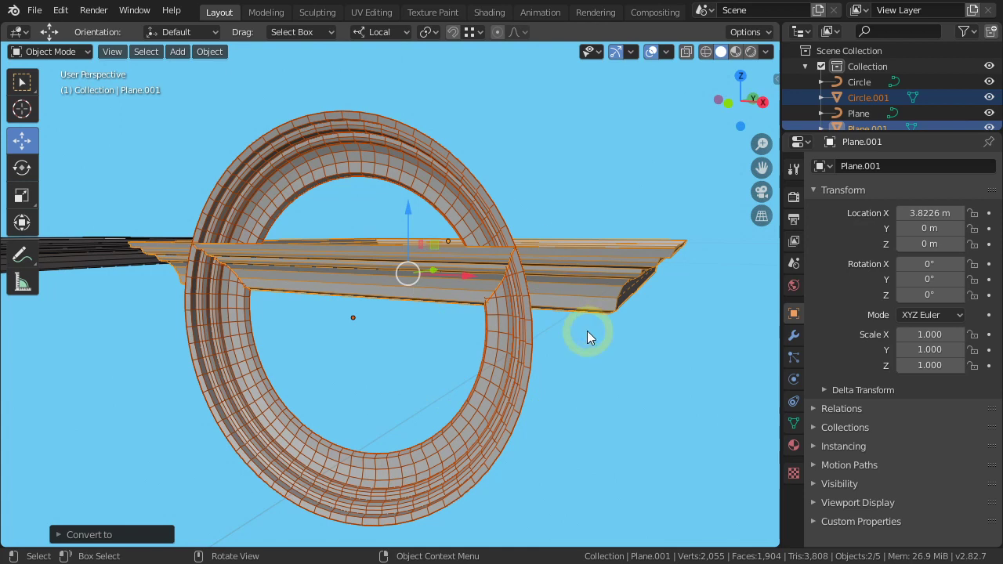
key(ctrl+j)
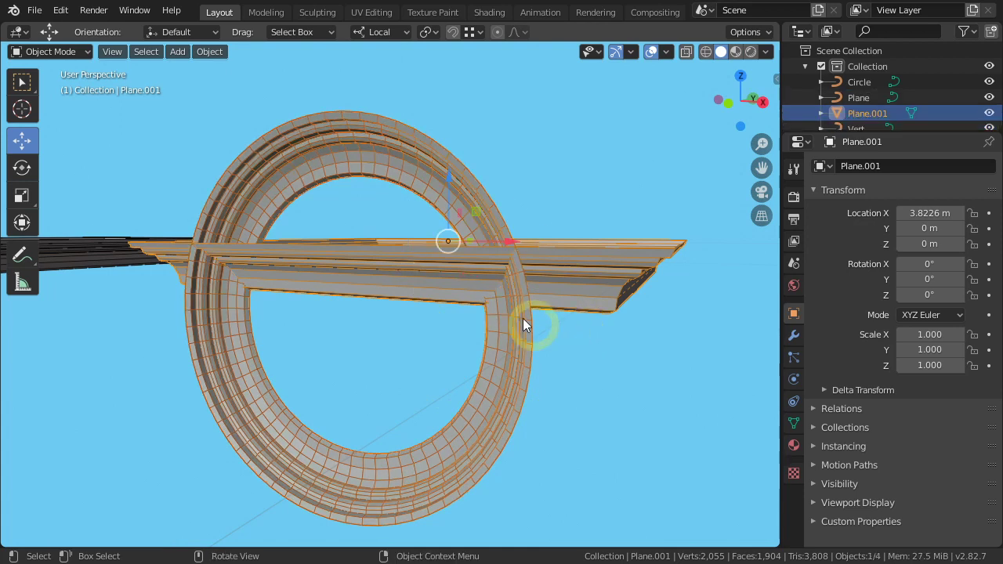
middle_drag(576, 346, 561, 363)
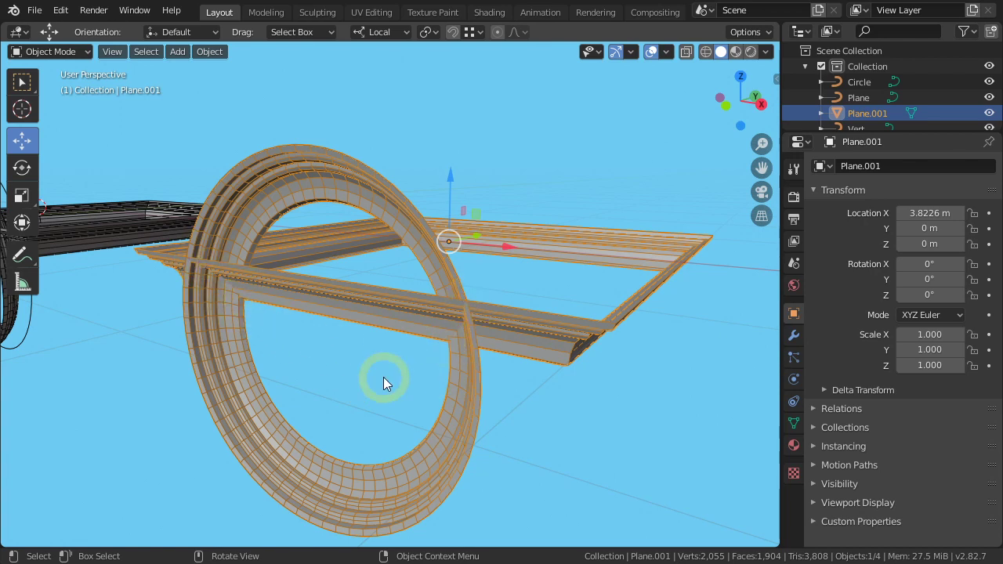
Run Intersect (Knife) on all faces with Self Intersect source and Separate Mode All.
key(Tab)
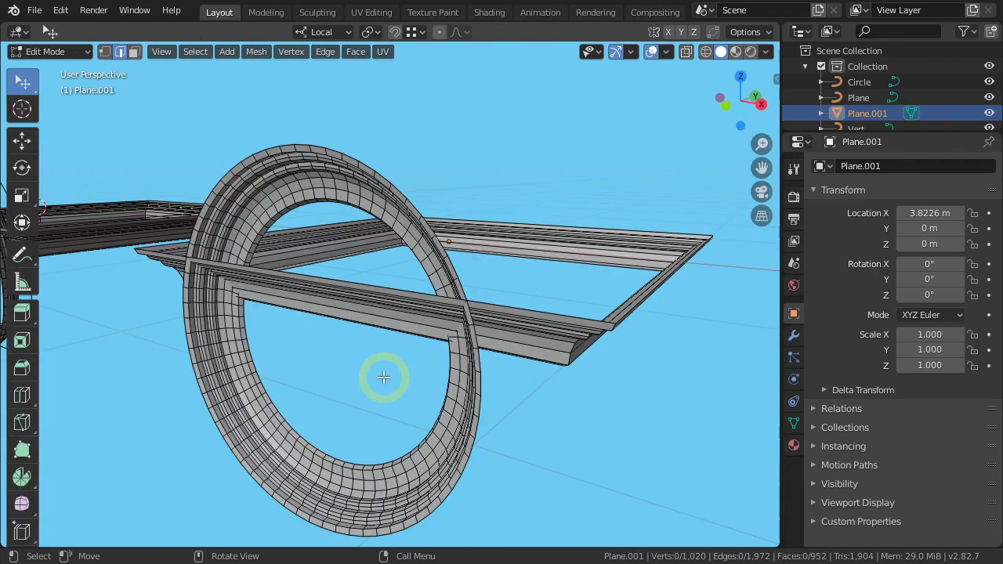
key(3)
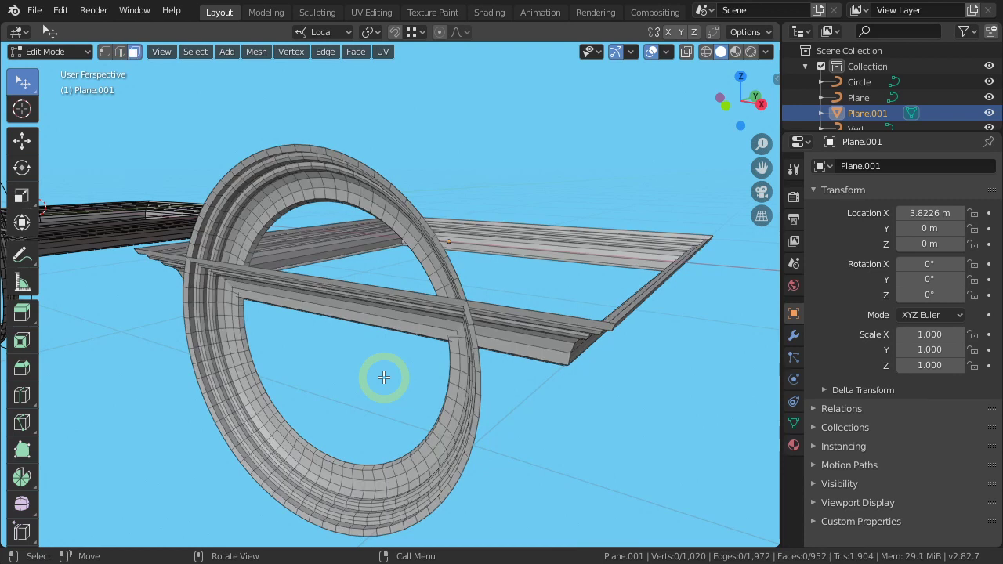
key(a)
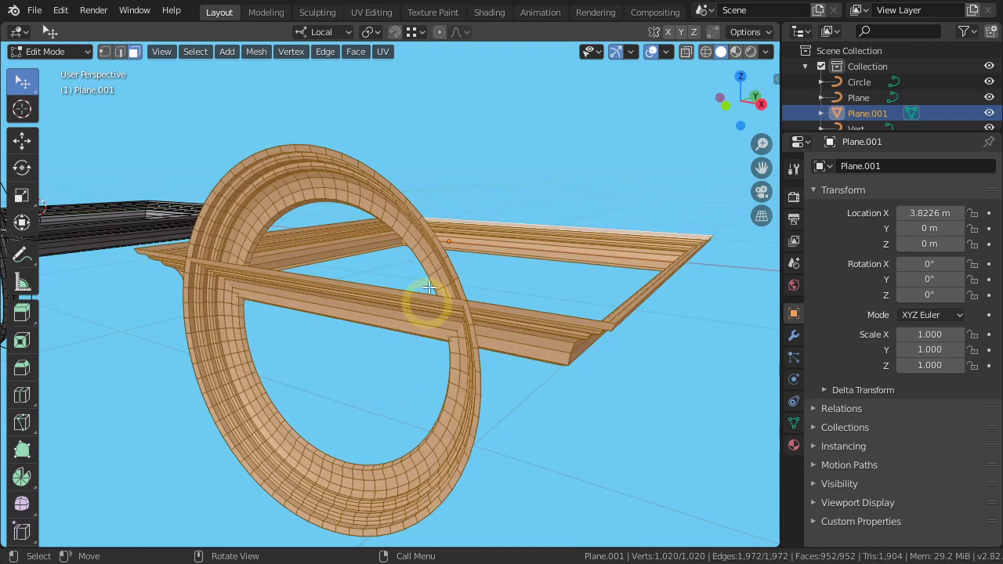
click(357, 52)
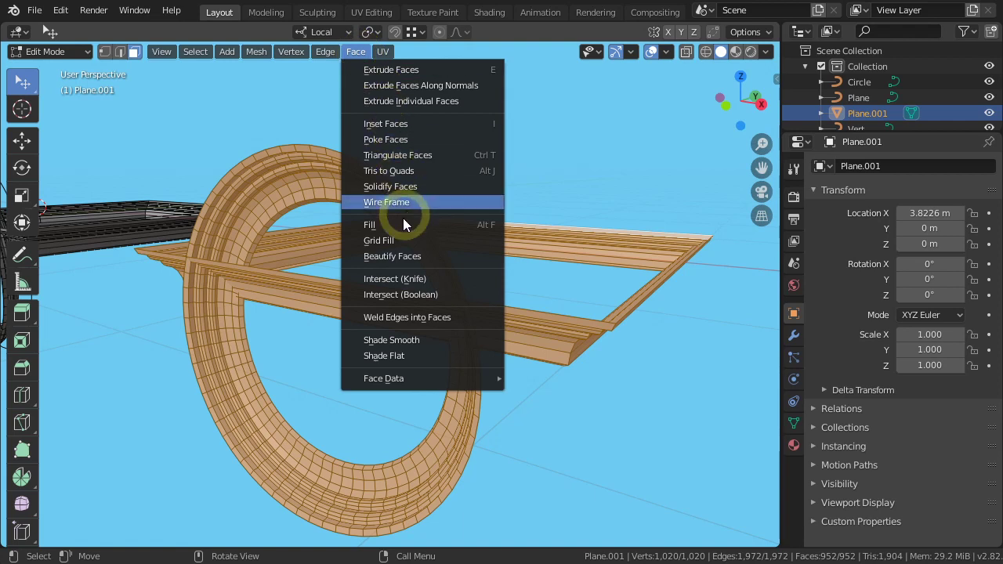
click(395, 285)
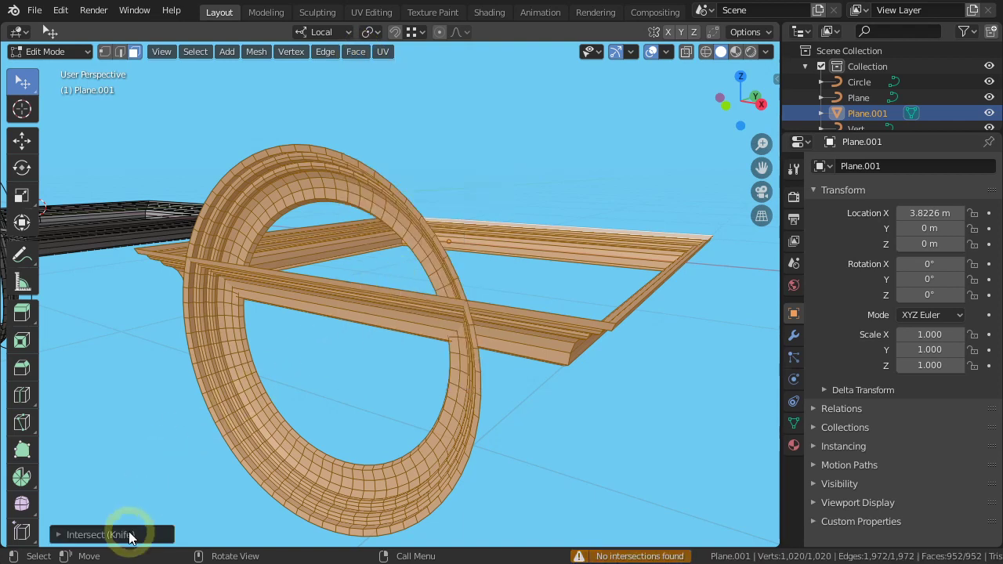
click(130, 535)
click(203, 495)
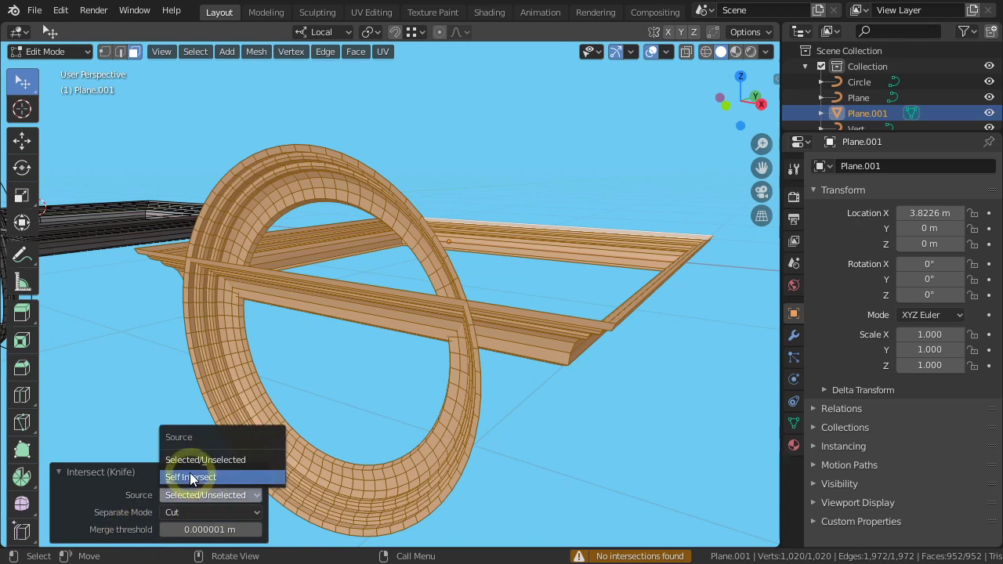
click(190, 477)
click(185, 512)
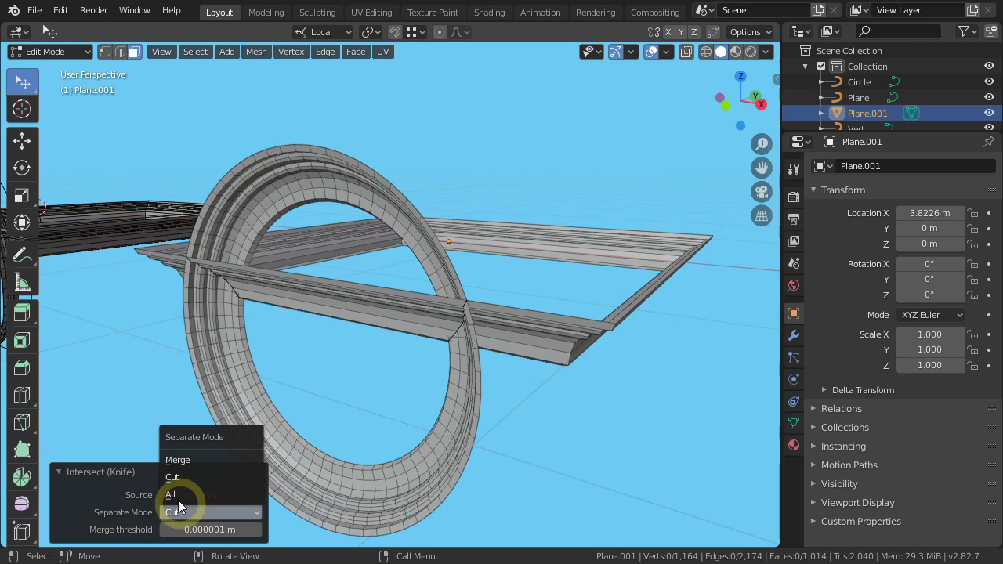
click(177, 493)
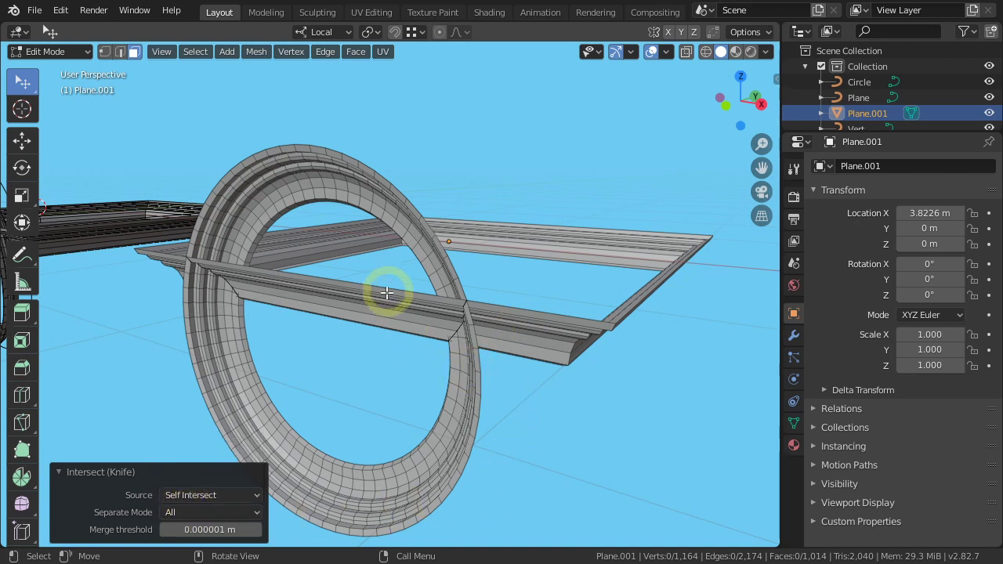
click(106, 472)
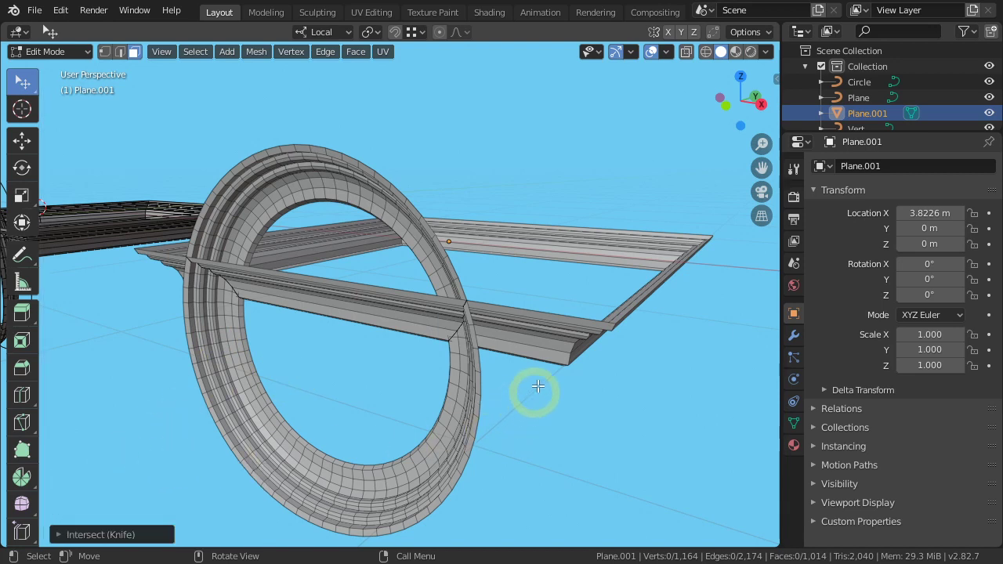
Select the frame and upper arch, invert the selection, and delete the lower ring's faces.
key(l)
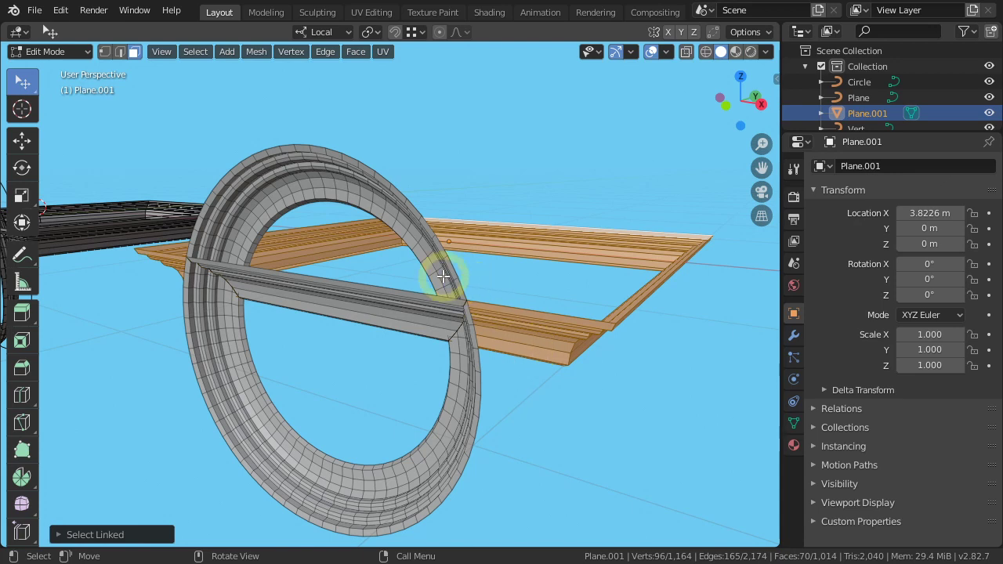
key(l)
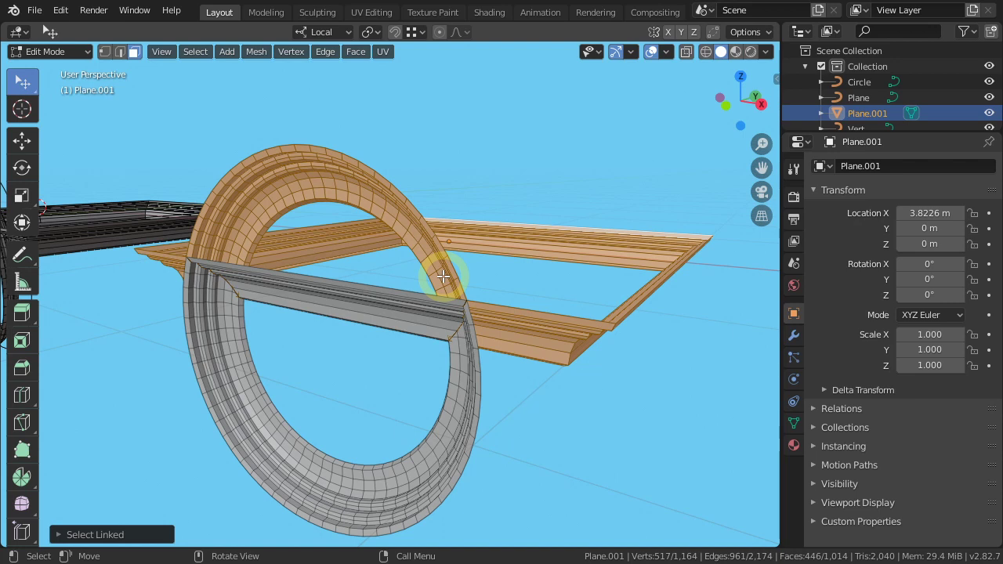
key(ctrl+i)
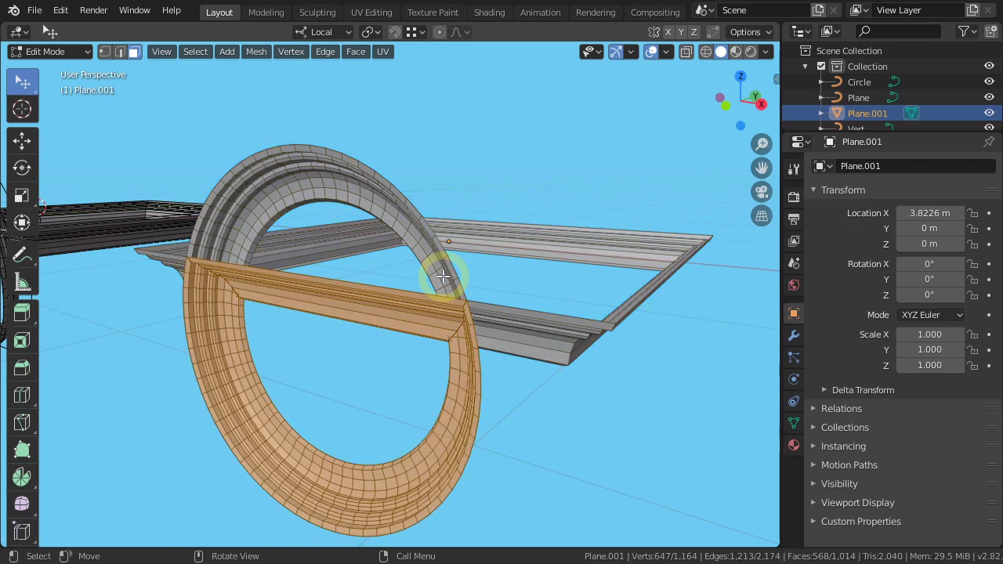
key(x)
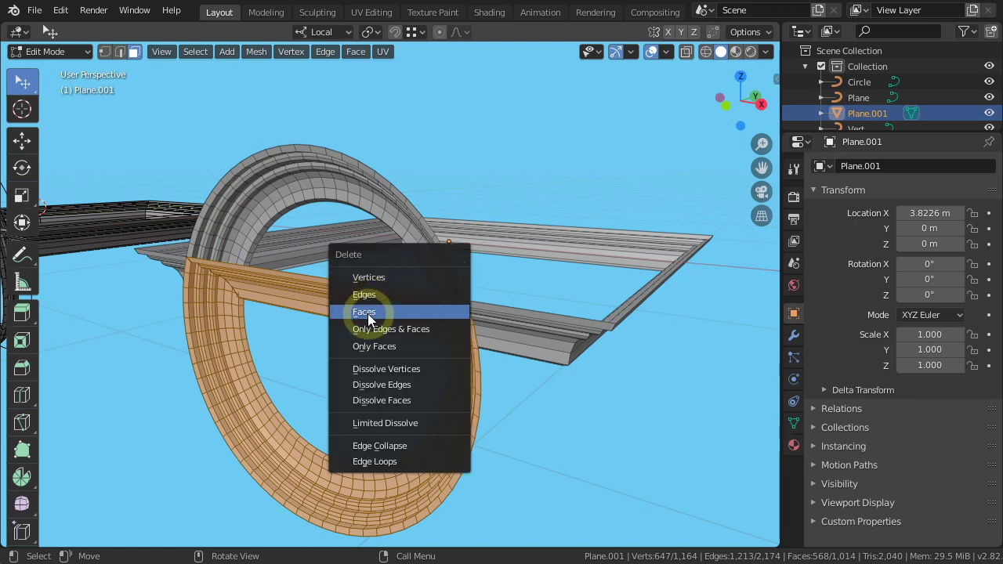
click(368, 313)
middle_drag(367, 314, 464, 317)
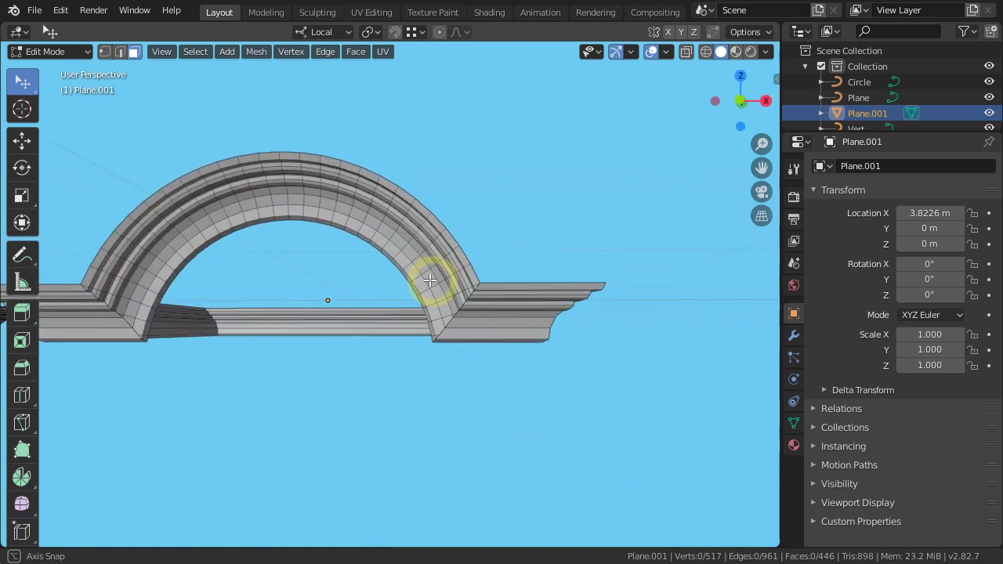
scroll(464, 318, up, 1)
scroll(464, 315, up, 1)
scroll(464, 313, up, 1)
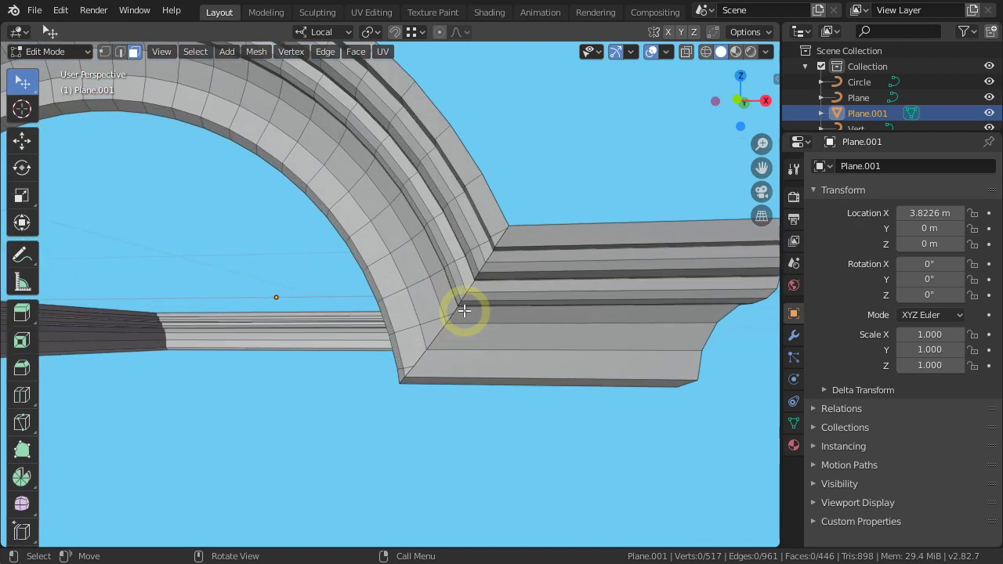
scroll(464, 312, up, 1)
mouse_move(505, 329)
middle_down()
mouse_move(495, 353)
mouse_move(510, 400)
middle_up()
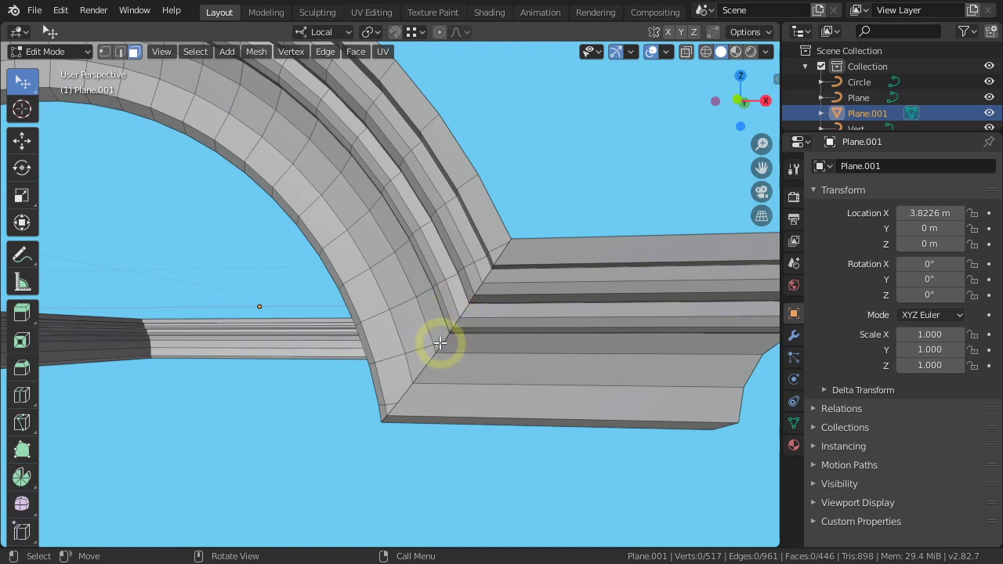
mouse_move(478, 380)
middle_down()
mouse_move(464, 364)
mouse_move(485, 342)
middle_up()
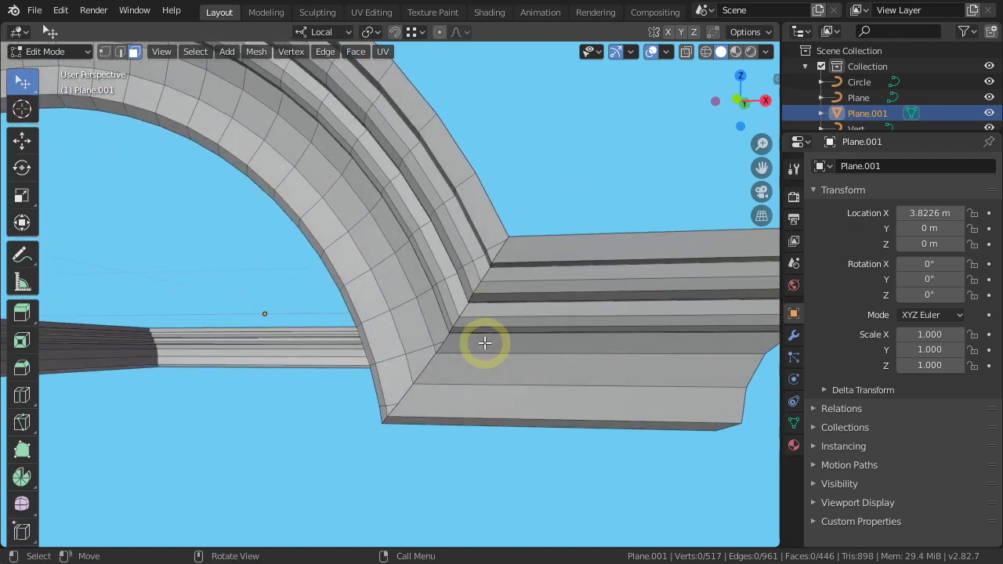
Merge the whole mesh by distance, removing 36 duplicate vertices.
key(a)
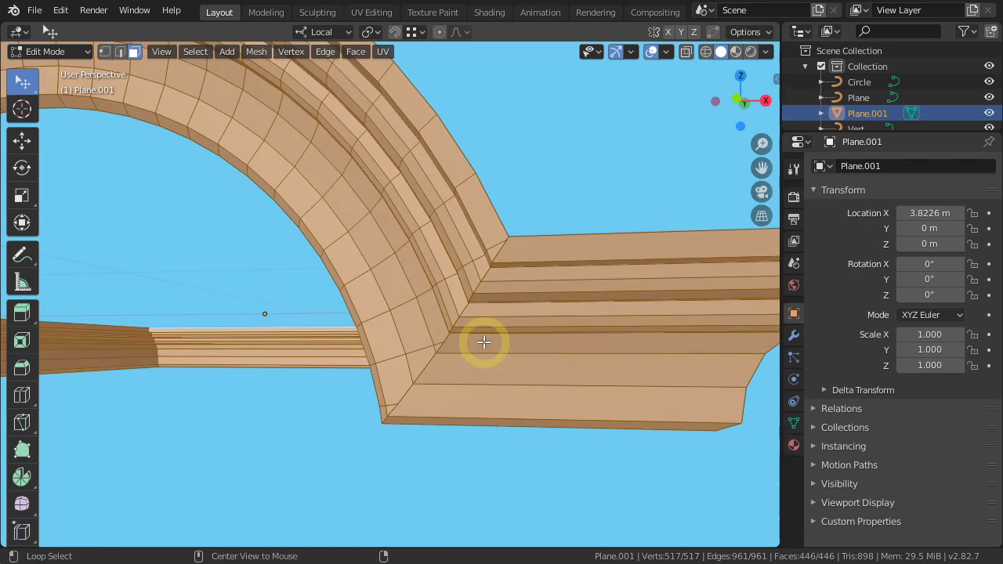
key(alt+m)
click(429, 400)
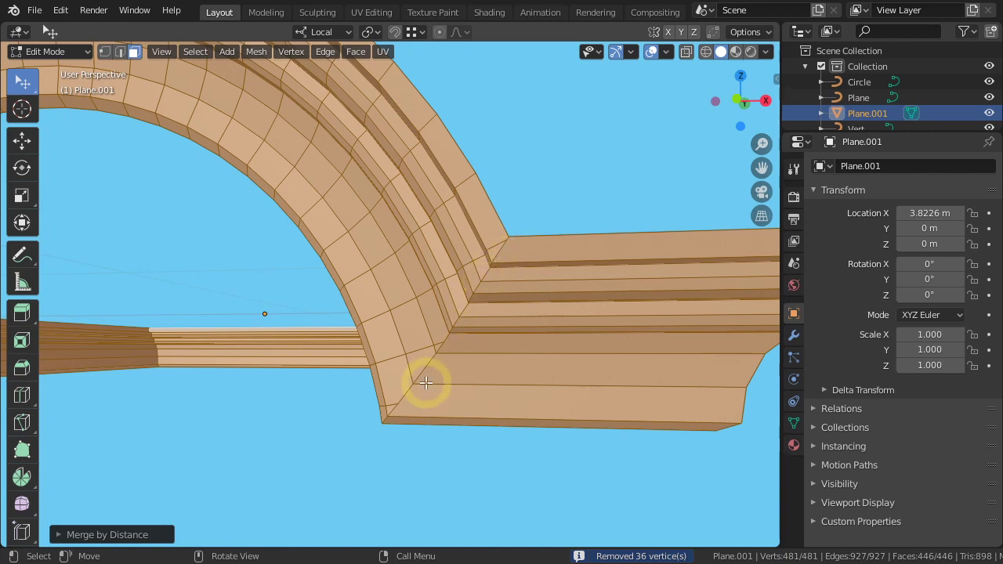
middle_drag(502, 341, 466, 314)
scroll(465, 314, up, 1)
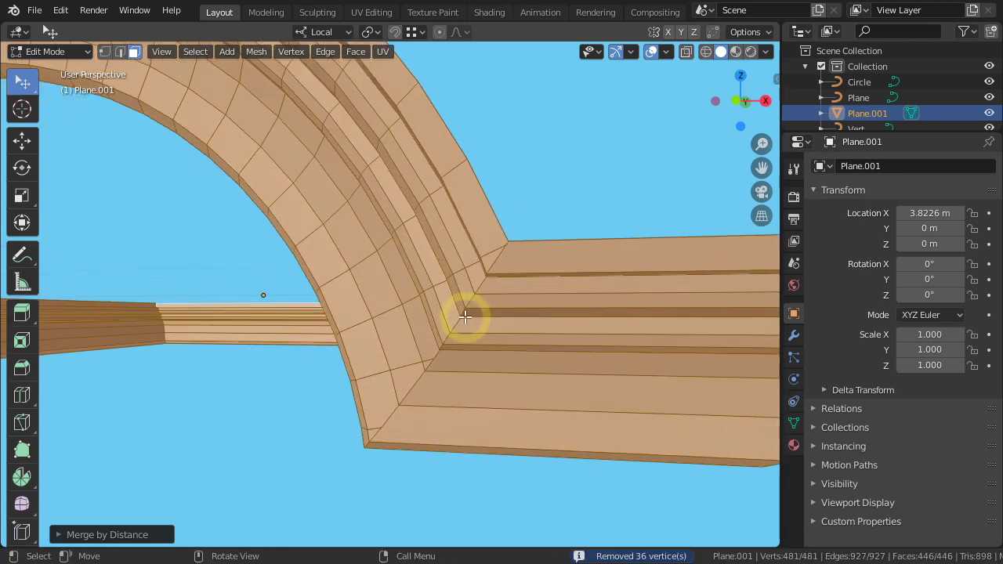
scroll(466, 313, up, 1)
Weld the stray vertex pair at the arch's lower corner with Merge At Last.
key(1)
click(368, 448)
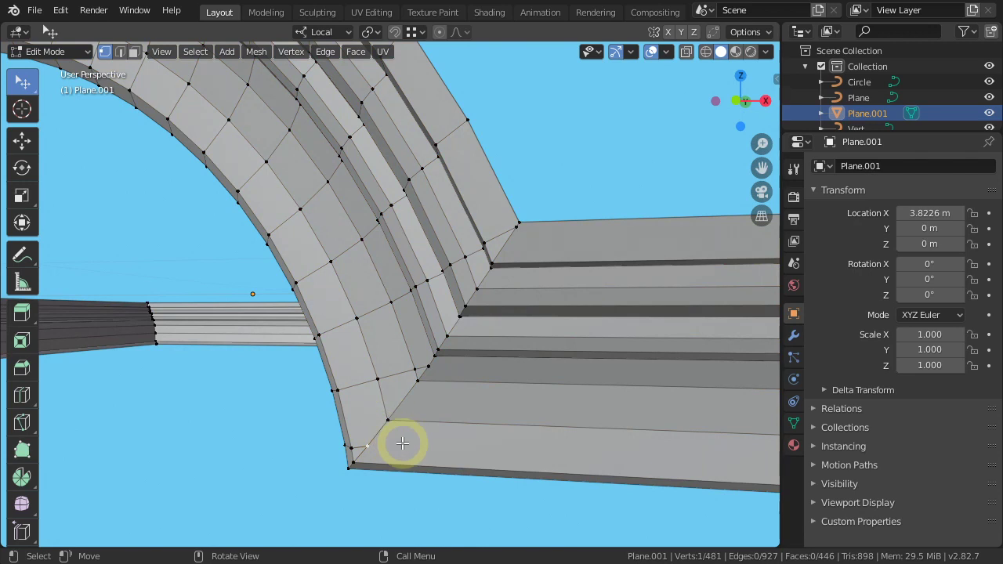
shift+click(387, 420)
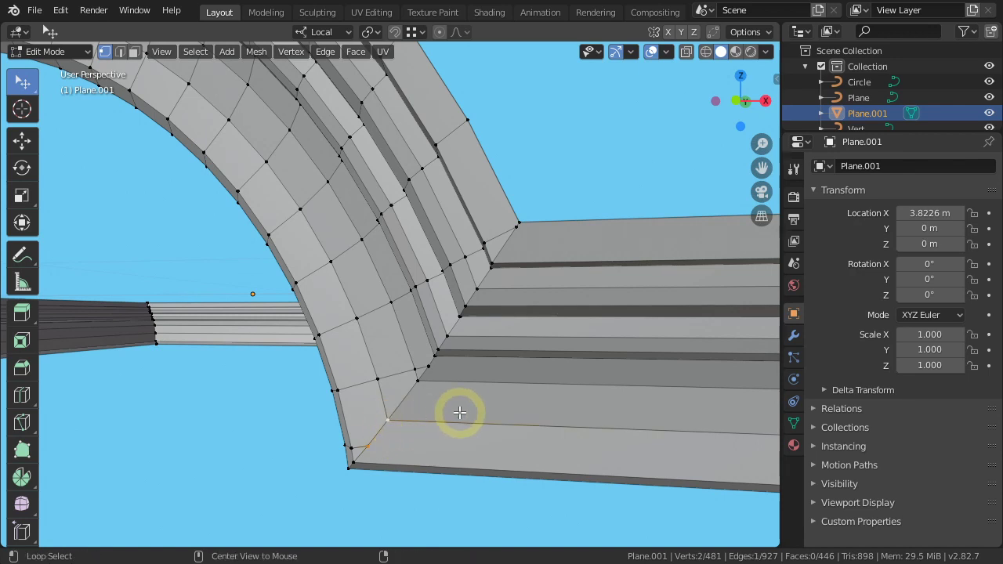
key(m)
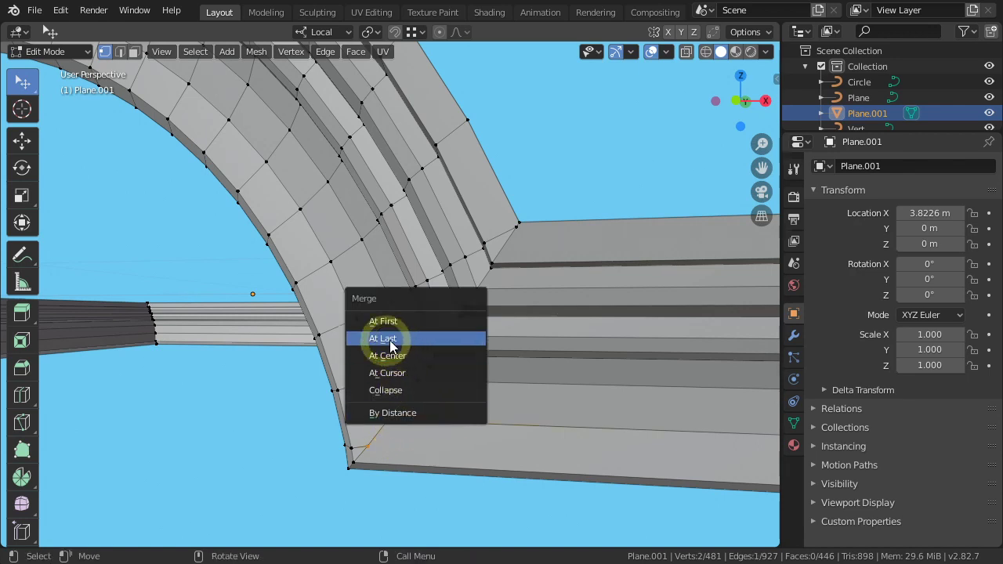
click(389, 338)
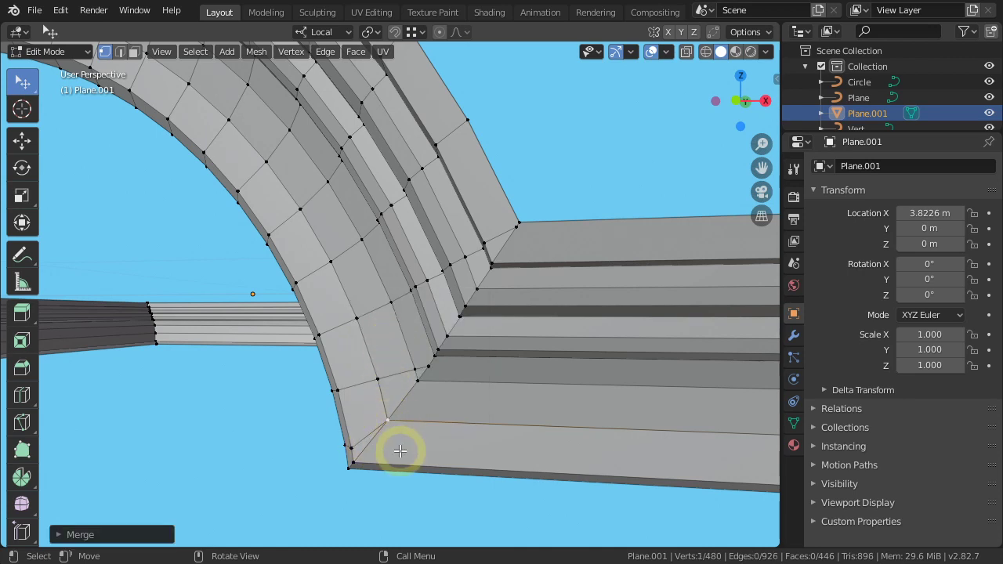
mouse_move(410, 434)
middle_down()
mouse_move(466, 441)
mouse_move(470, 410)
middle_up()
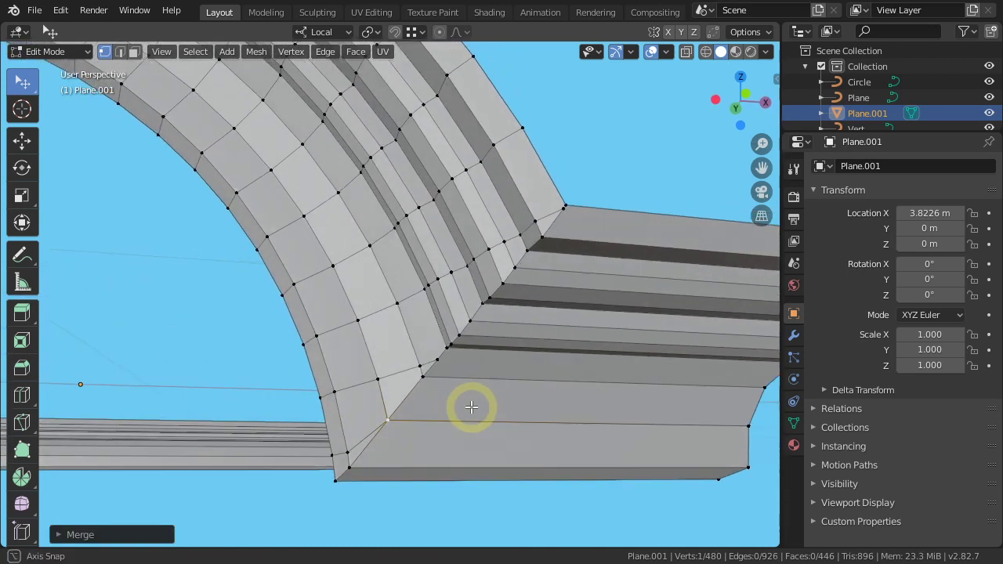
scroll(442, 361, up, 1)
scroll(435, 358, up, 1)
Weld the remaining corner vertex pairs where the arch meets the molding, merging at last.
click(434, 355)
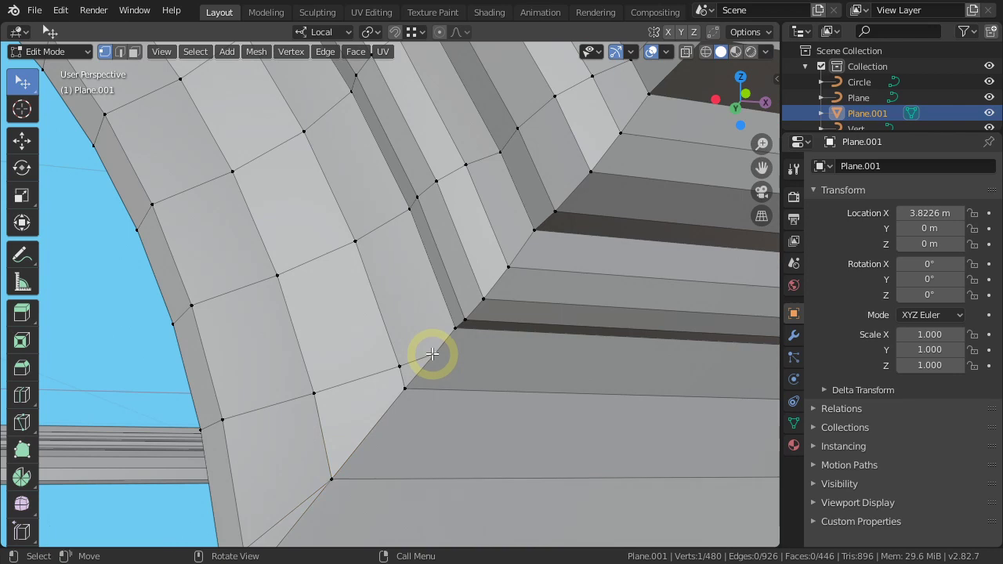
shift+click(455, 329)
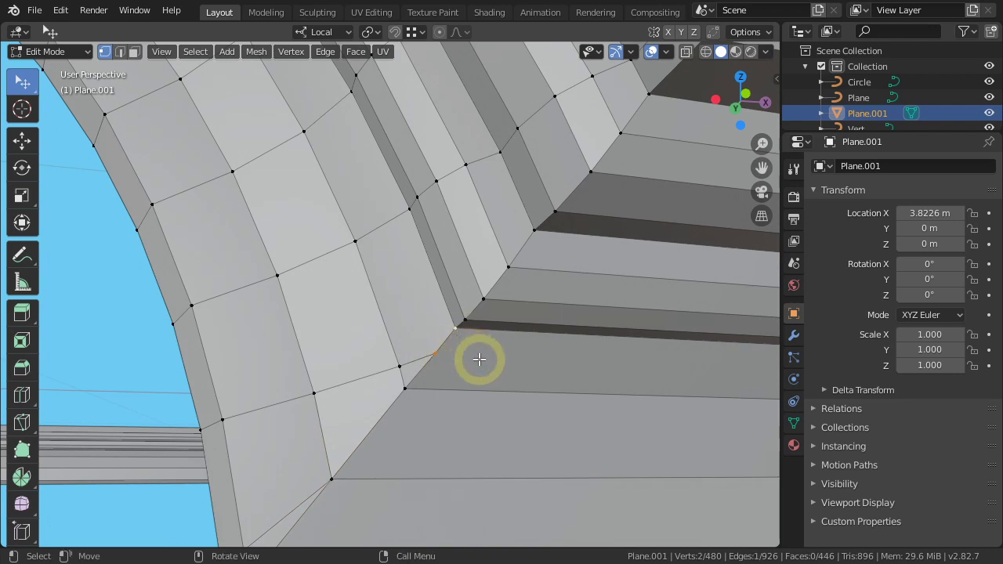
key(alt+m)
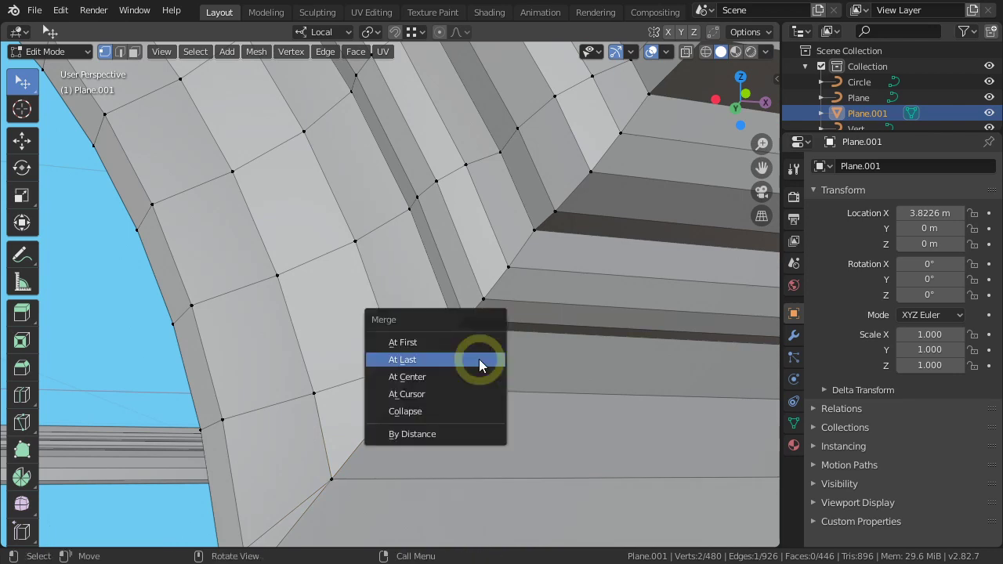
click(479, 359)
mouse_move(479, 359)
middle_down()
mouse_move(574, 307)
mouse_move(502, 310)
middle_up()
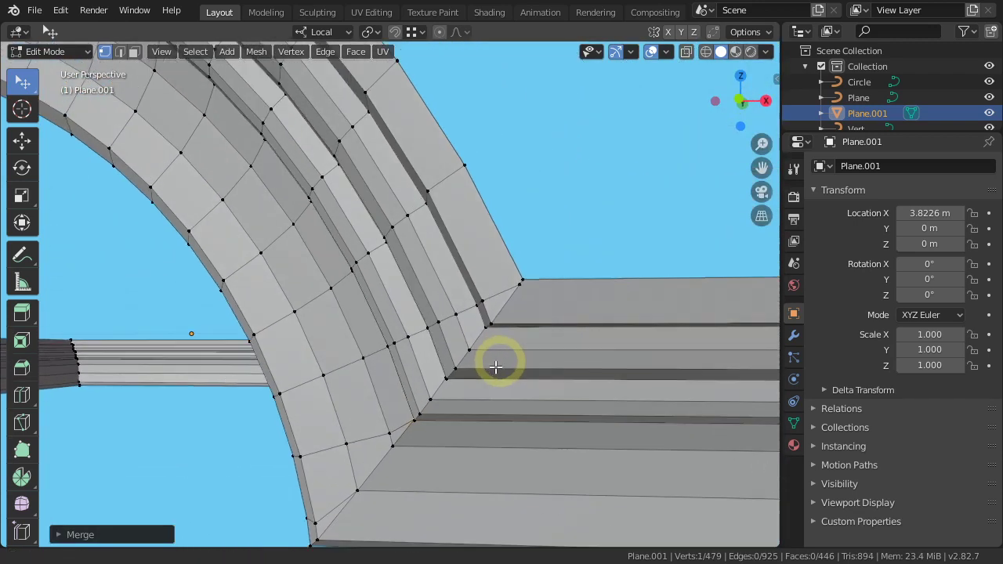
shift+click(508, 296)
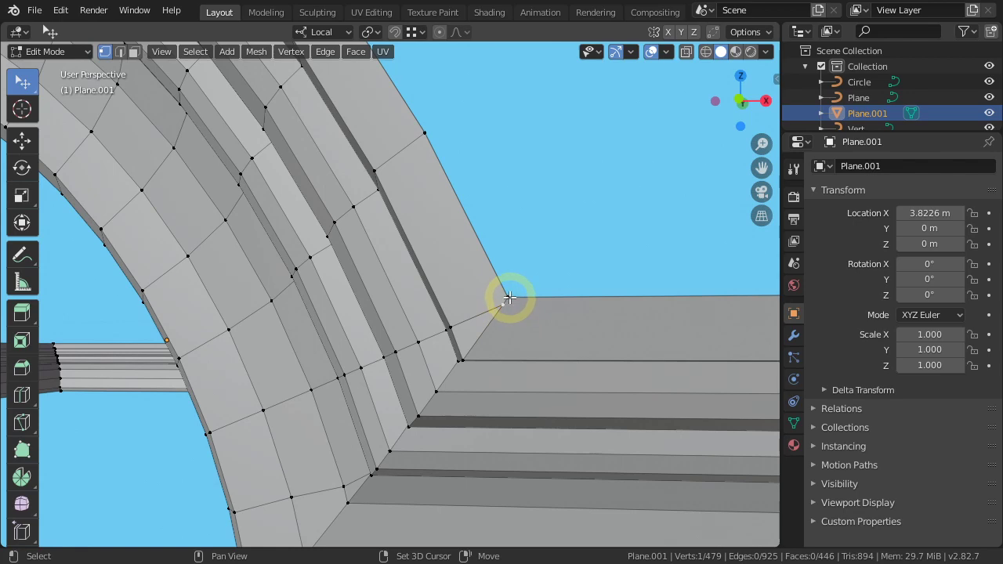
key(alt+m)
click(534, 321)
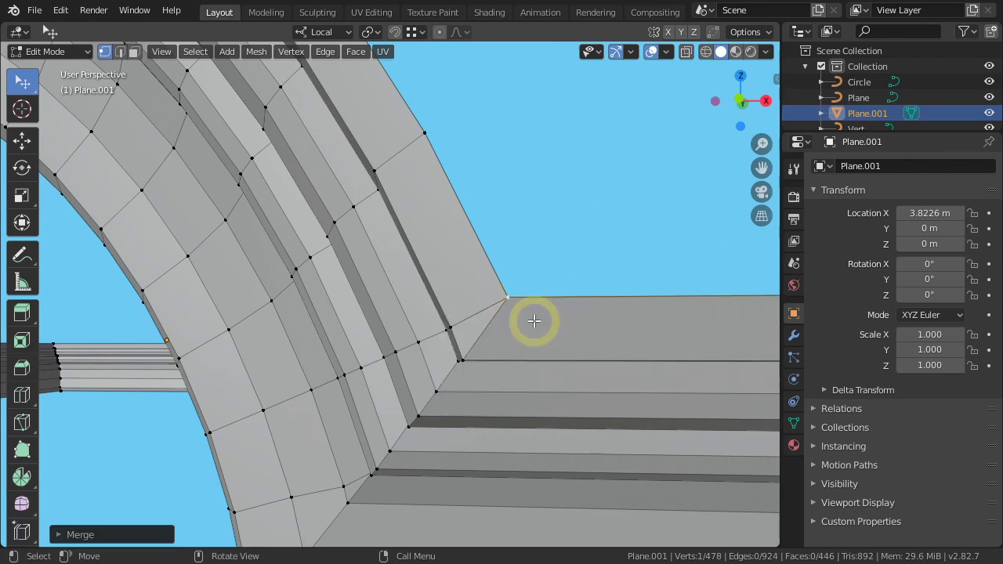
Select the edge path running along the arch corner.
mouse_move(522, 374)
middle_down()
mouse_move(500, 410)
mouse_move(525, 385)
mouse_move(477, 407)
middle_up()
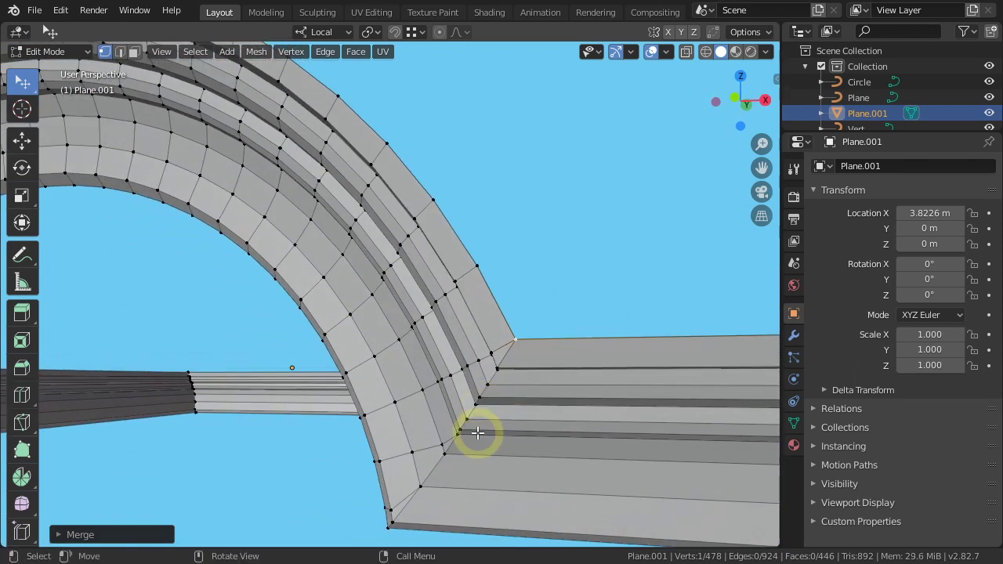
mouse_move(477, 444)
middle_down()
mouse_move(492, 359)
mouse_move(466, 385)
middle_up()
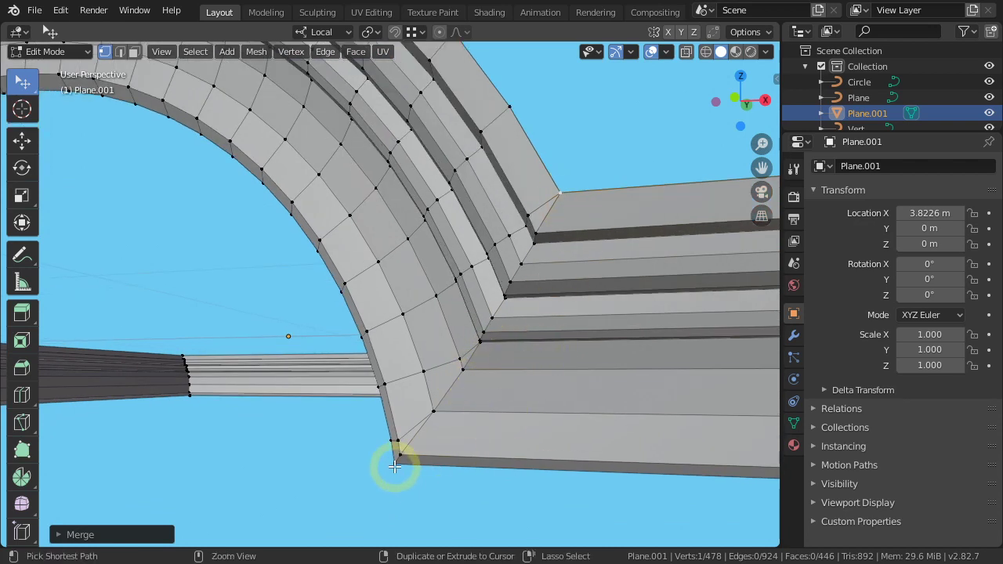
ctrl+click(393, 461)
Mark the selected arch corner edges as sharp.
key(2)
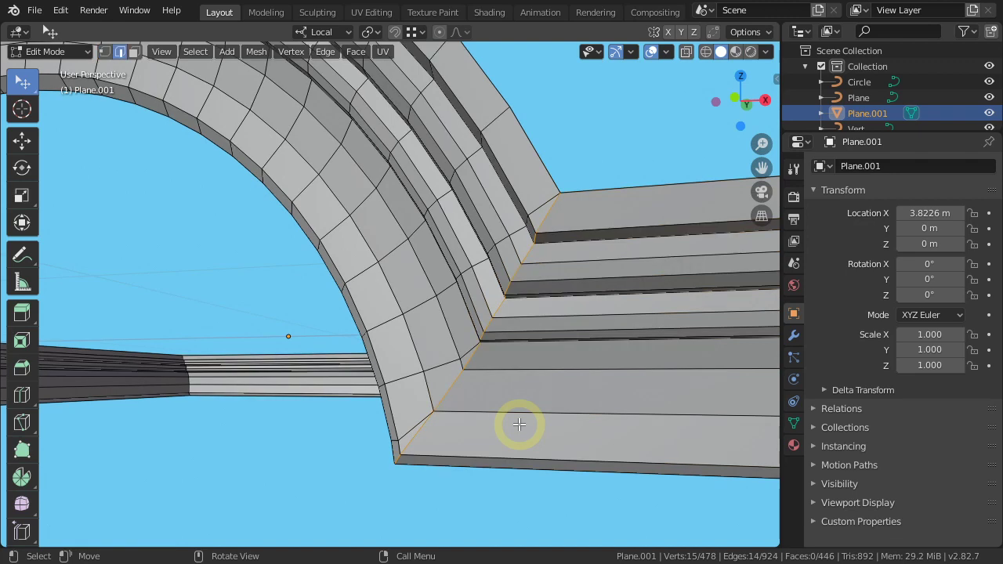
right_click(568, 374)
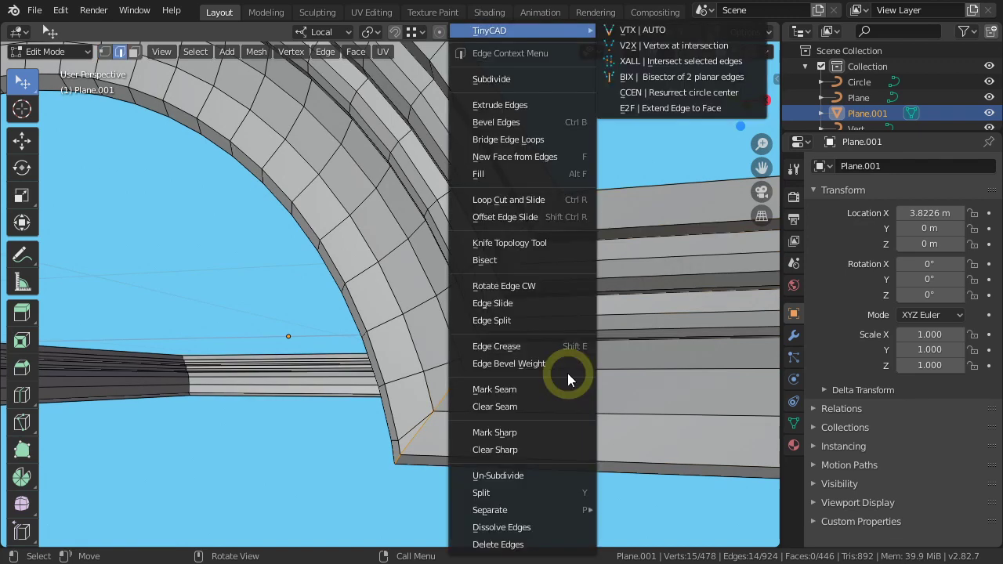
click(513, 433)
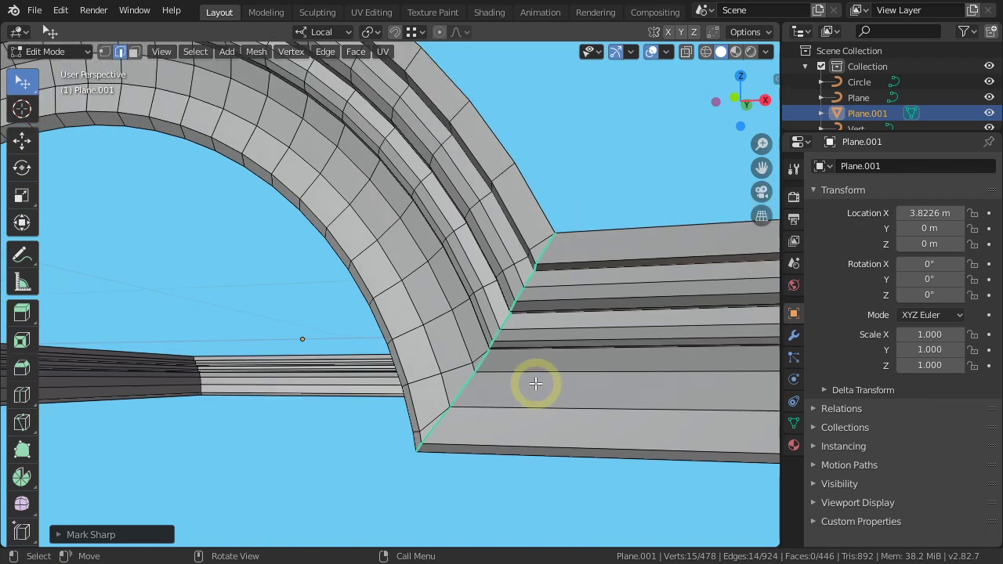
Shade the molding smooth and enable Auto Smooth at 30° in Object Data properties.
key(Tab)
right_click(535, 384)
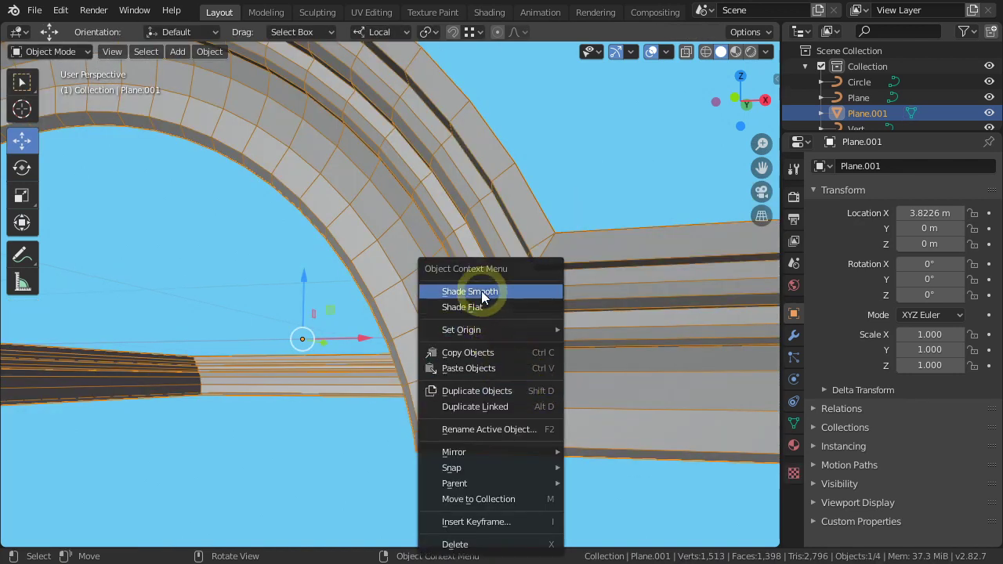
click(483, 296)
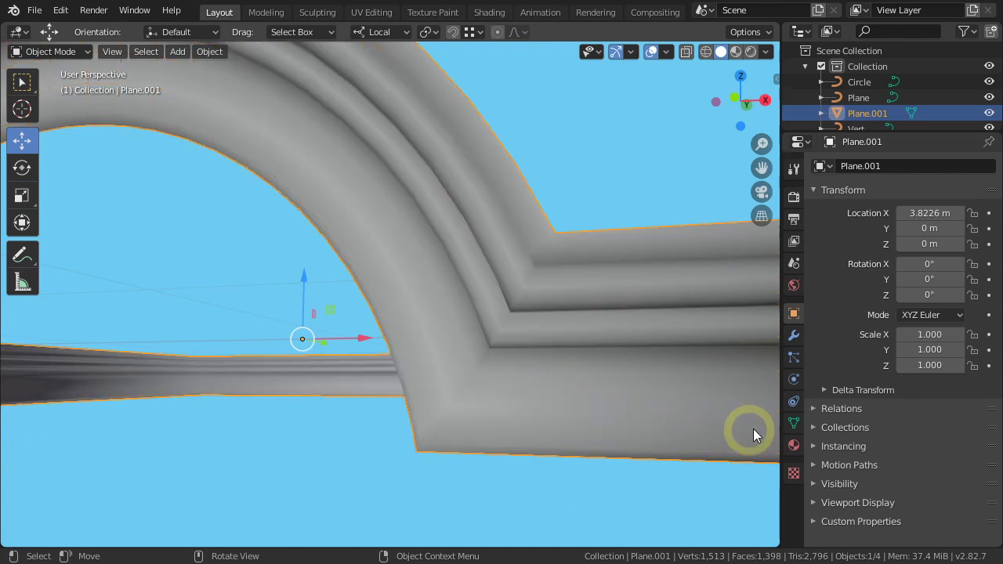
click(794, 424)
click(839, 454)
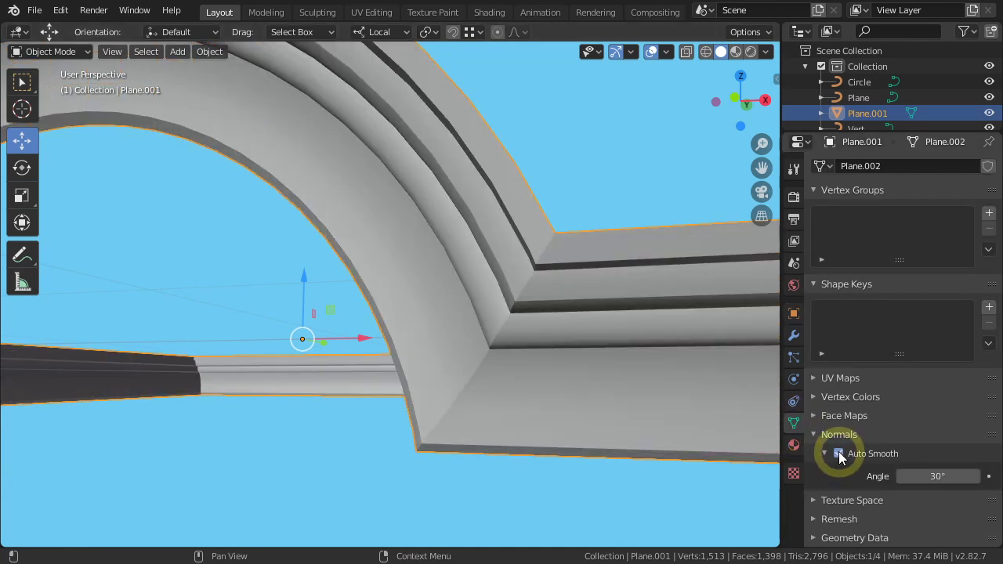
middle_drag(560, 372, 462, 415)
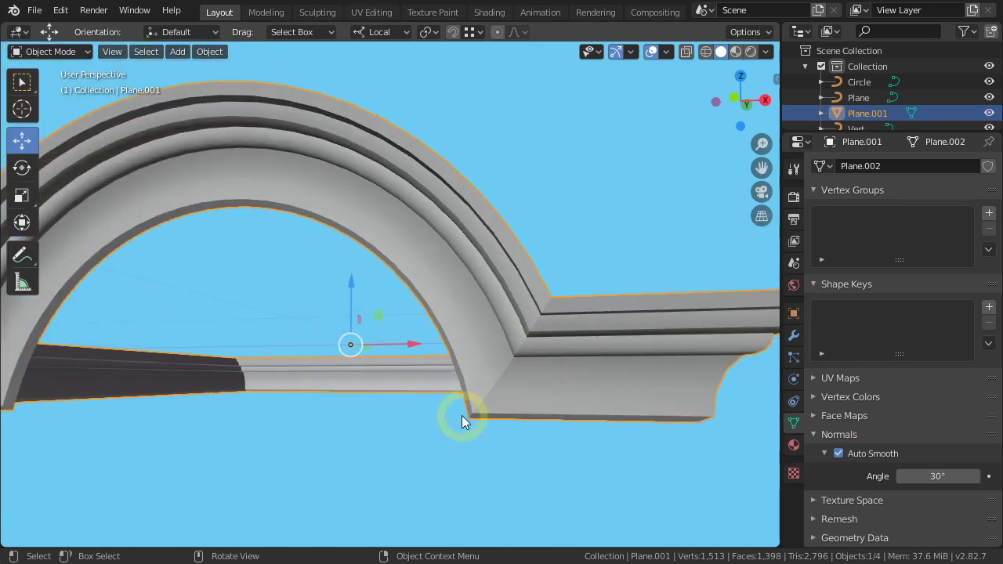
mouse_move(537, 376)
middle_down()
mouse_move(548, 381)
mouse_move(497, 391)
mouse_move(441, 377)
mouse_move(466, 376)
middle_up()
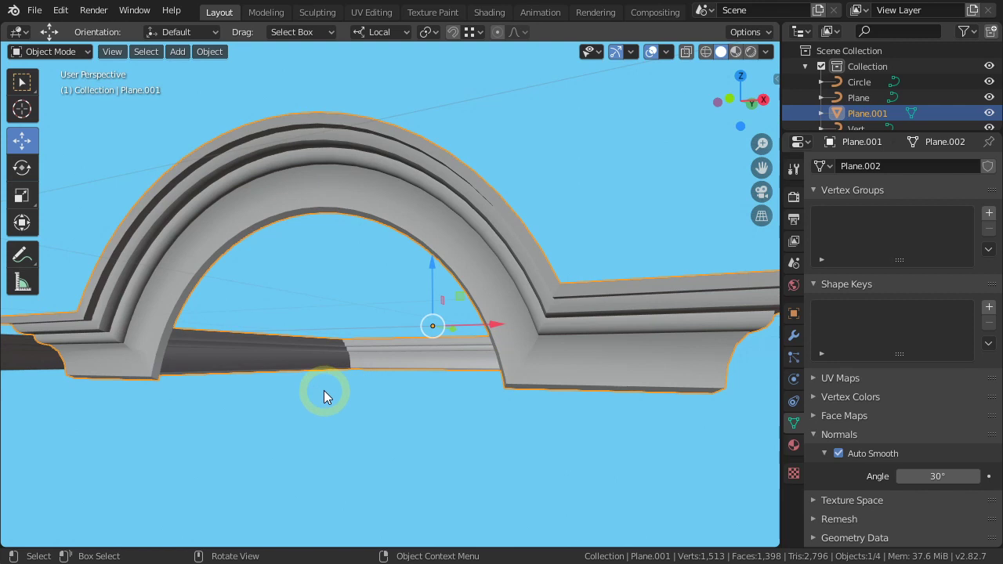
mouse_move(589, 342)
middle_down()
mouse_move(528, 368)
mouse_move(447, 381)
mouse_move(353, 388)
mouse_move(339, 375)
mouse_move(477, 332)
mouse_move(403, 365)
mouse_move(332, 374)
mouse_move(318, 418)
middle_up()
Extrude the frame end's edges down along local Z into a block.
key(Tab)
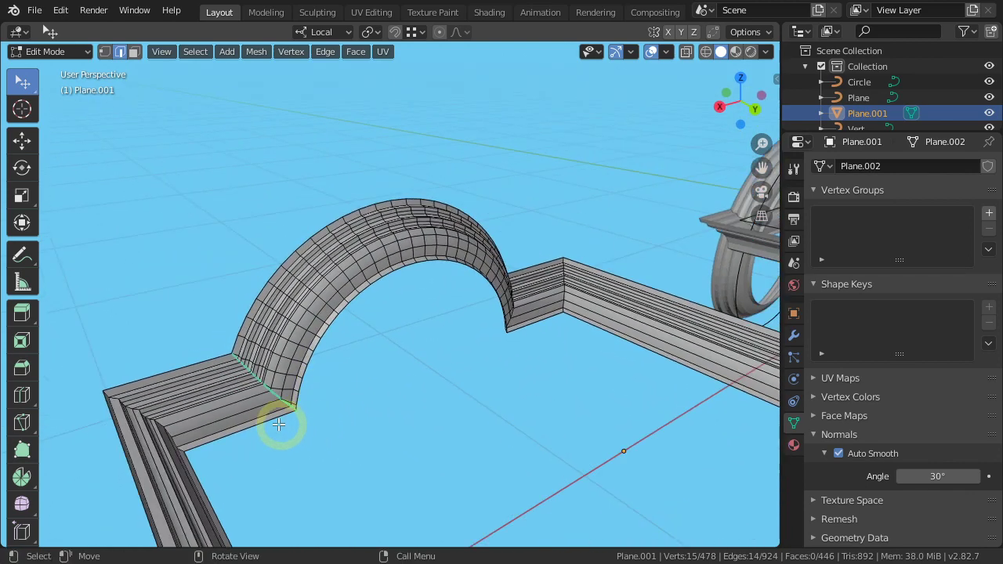
mouse_move(392, 426)
middle_down()
mouse_move(350, 437)
mouse_move(363, 466)
mouse_move(367, 272)
mouse_move(394, 353)
mouse_move(238, 394)
mouse_move(325, 351)
mouse_move(247, 416)
mouse_move(439, 421)
mouse_move(497, 325)
middle_up()
ctrl+click(108, 399)
scroll(499, 328, up, 5)
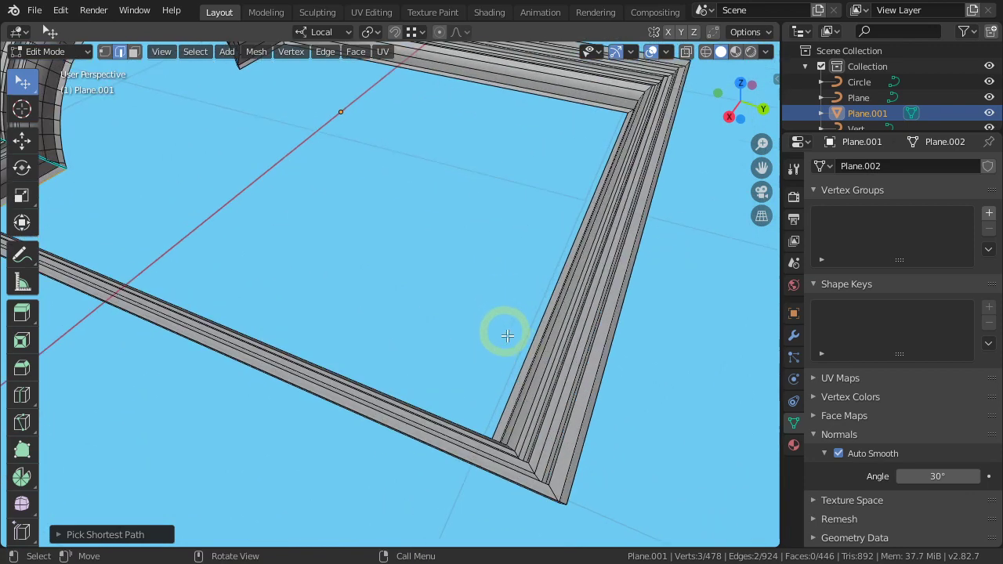
scroll(452, 274, down, 5)
middle_drag(452, 274, 329, 258)
middle_drag(313, 211, 410, 240)
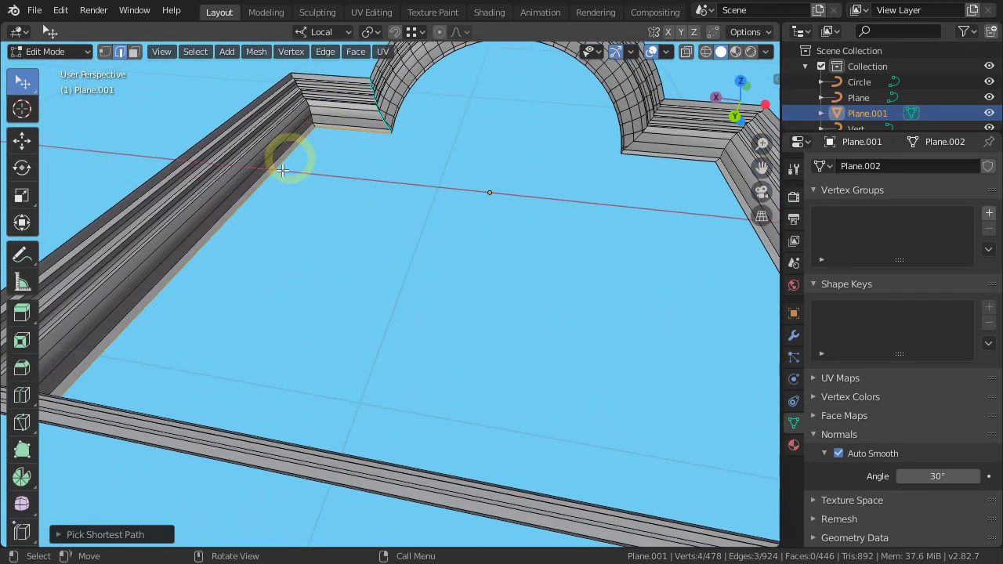
scroll(407, 289, down, 4)
middle_drag(374, 207, 376, 324)
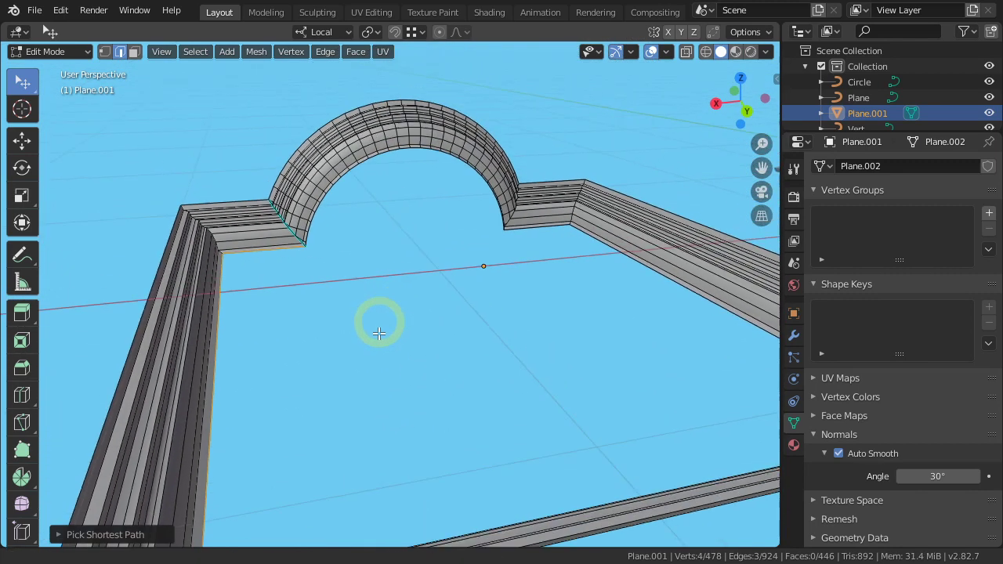
middle_drag(300, 354, 320, 358)
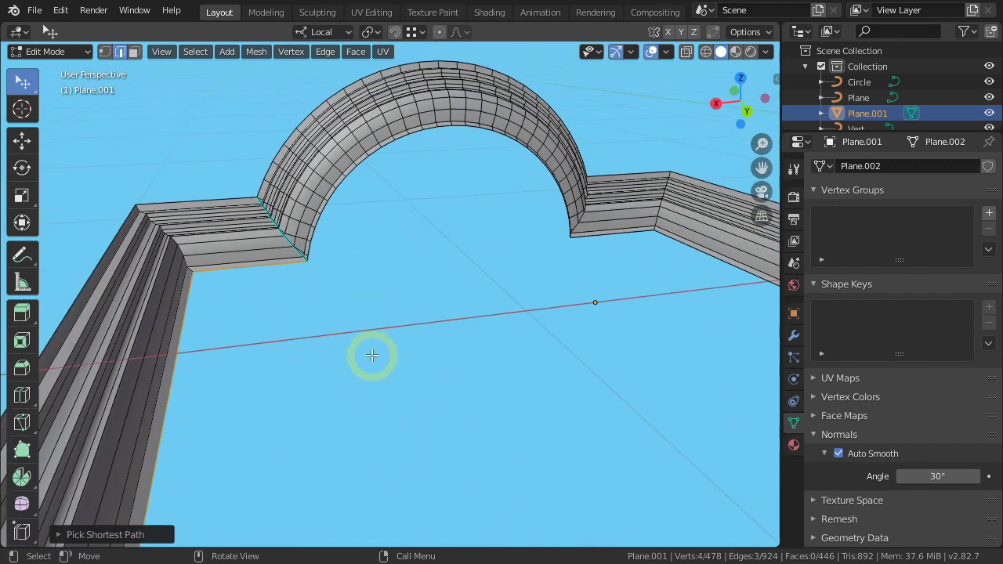
key(e)
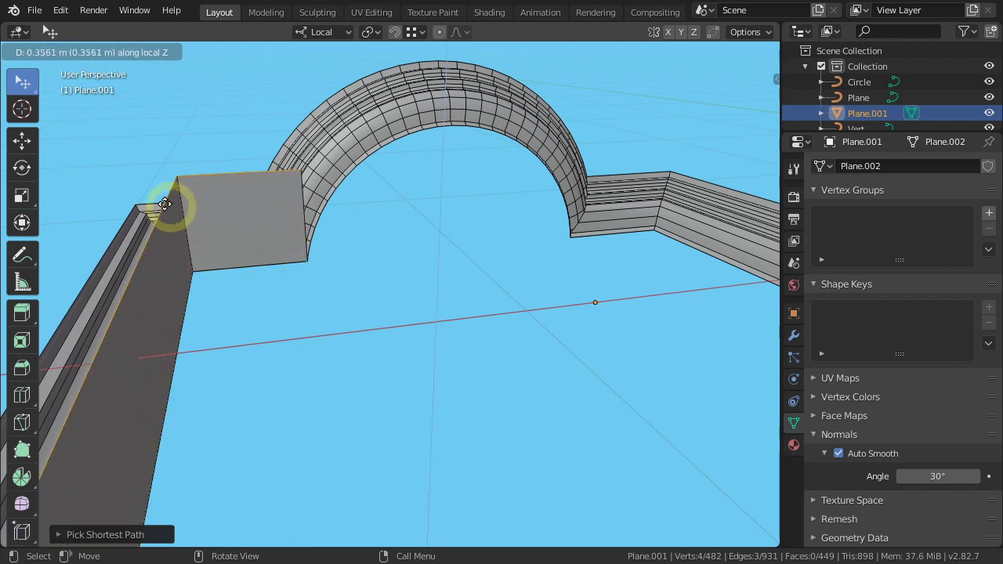
click(134, 205)
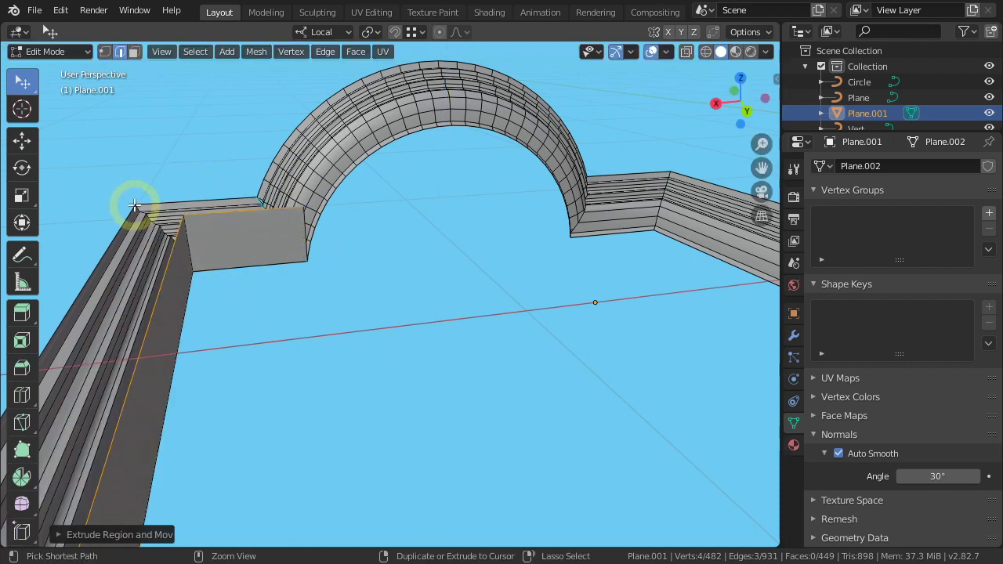
Fill the block's top face and select its vertical inner-corner edge.
mouse_move(283, 340)
middle_down()
mouse_move(251, 362)
mouse_move(359, 269)
mouse_move(415, 264)
middle_up()
scroll(415, 235, up, 3)
click(410, 180)
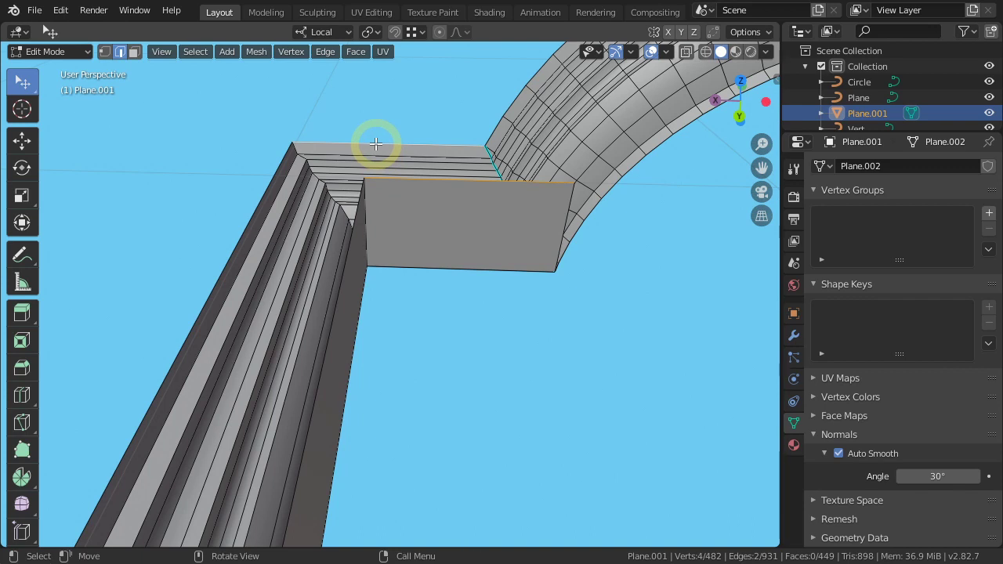
key(f)
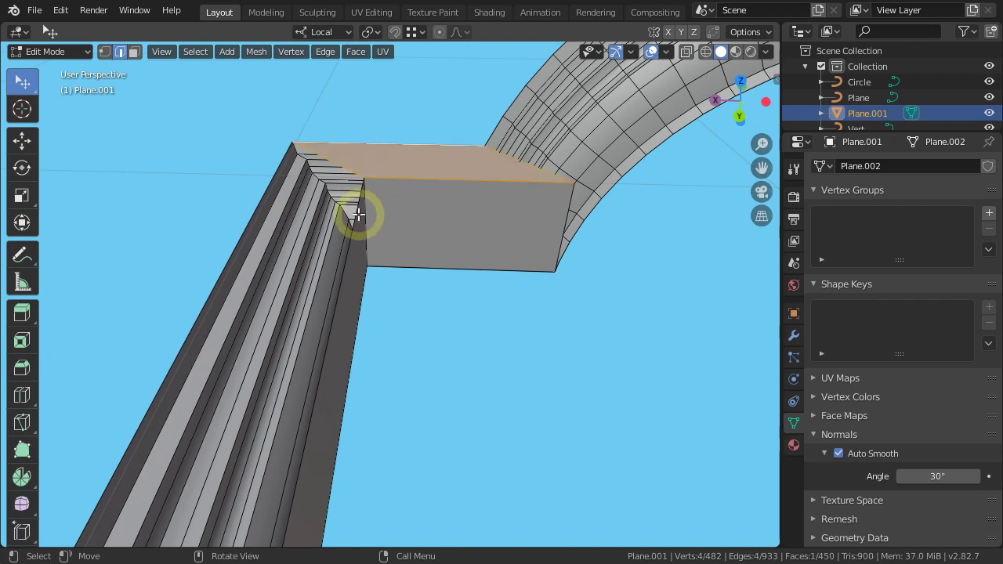
click(269, 217)
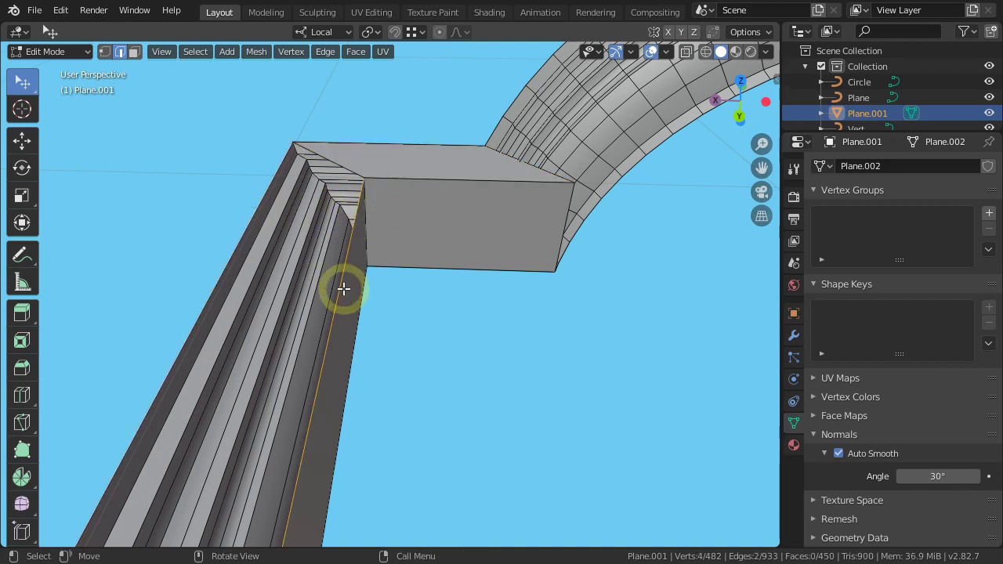
Fill the block's inner side face and its slanted side face.
key(f)
mouse_move(342, 287)
middle_down()
mouse_move(384, 334)
mouse_move(554, 334)
mouse_move(567, 309)
mouse_move(504, 298)
middle_up()
mouse_move(606, 360)
shift+middle_down()
mouse_move(555, 354)
mouse_move(497, 309)
shift+middle_up()
click(493, 312)
key(f)
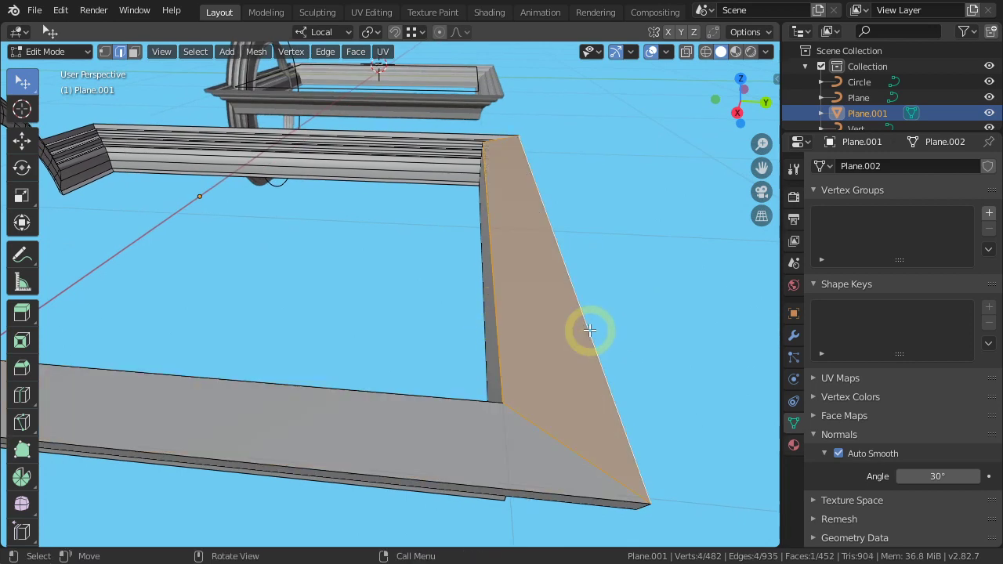
Slide the block's corner vertex 0.25 m along local X to meet the arch.
mouse_move(266, 289)
middle_down()
mouse_move(489, 276)
mouse_move(284, 277)
mouse_move(188, 251)
mouse_move(466, 306)
mouse_move(352, 262)
mouse_move(534, 335)
mouse_move(470, 336)
middle_up()
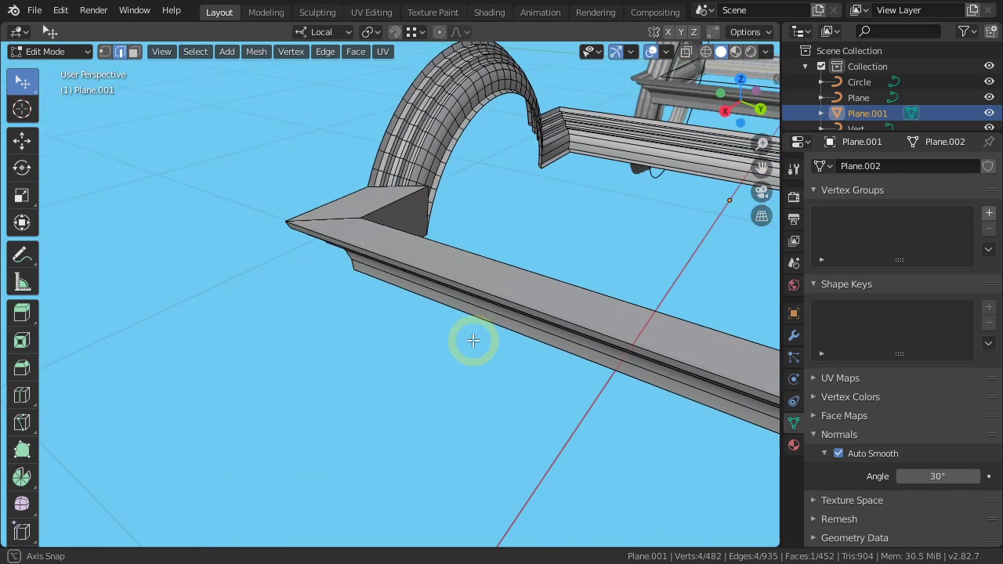
click(422, 191)
mouse_move(421, 191)
middle_down()
mouse_move(477, 217)
mouse_move(399, 228)
mouse_move(428, 277)
mouse_move(320, 323)
middle_up()
scroll(320, 324, up, 3)
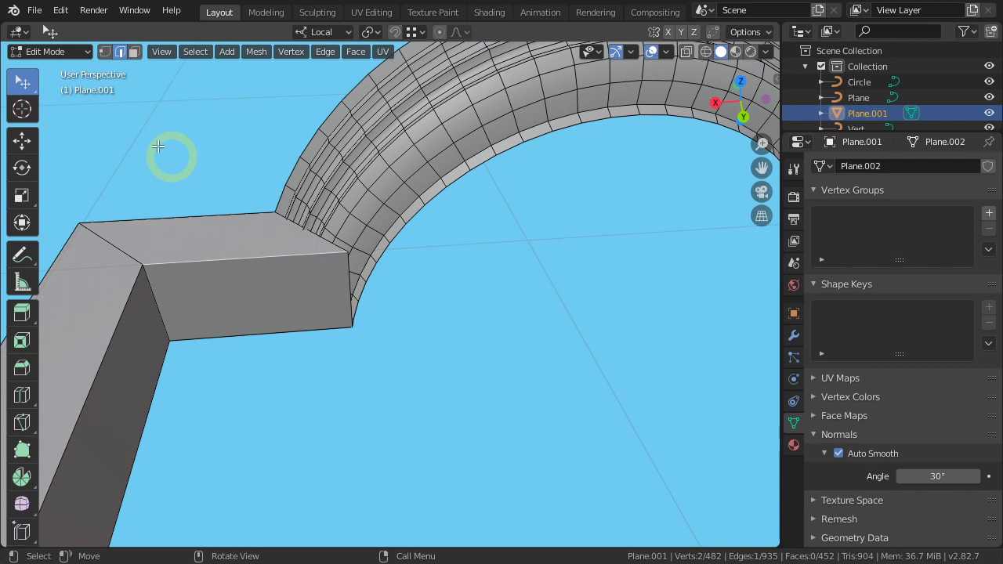
click(104, 51)
key(g)
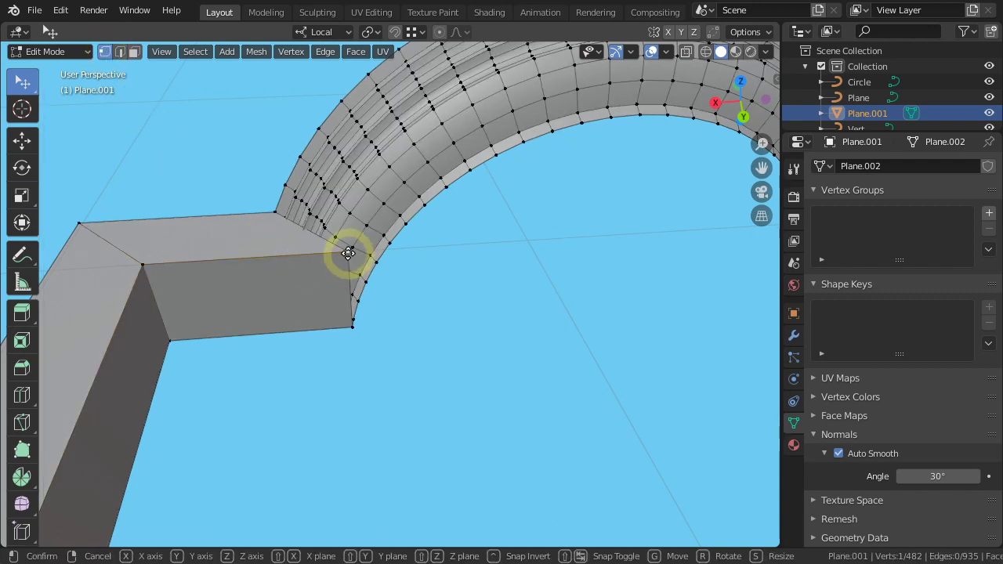
key(x)
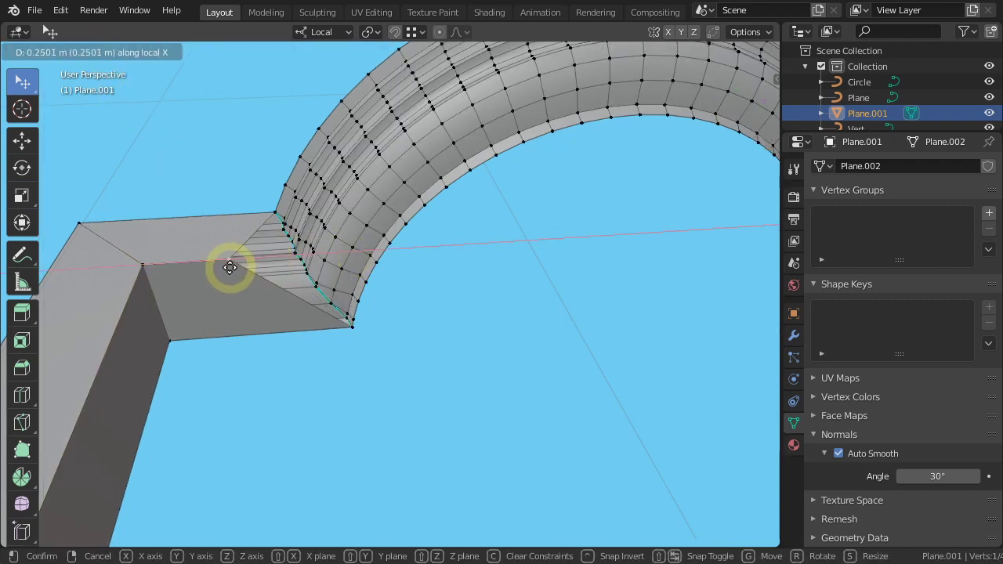
click(230, 267)
Select the arch's outer edge at its base in edge mode.
mouse_move(324, 290)
middle_down()
mouse_move(410, 268)
mouse_move(309, 432)
middle_up()
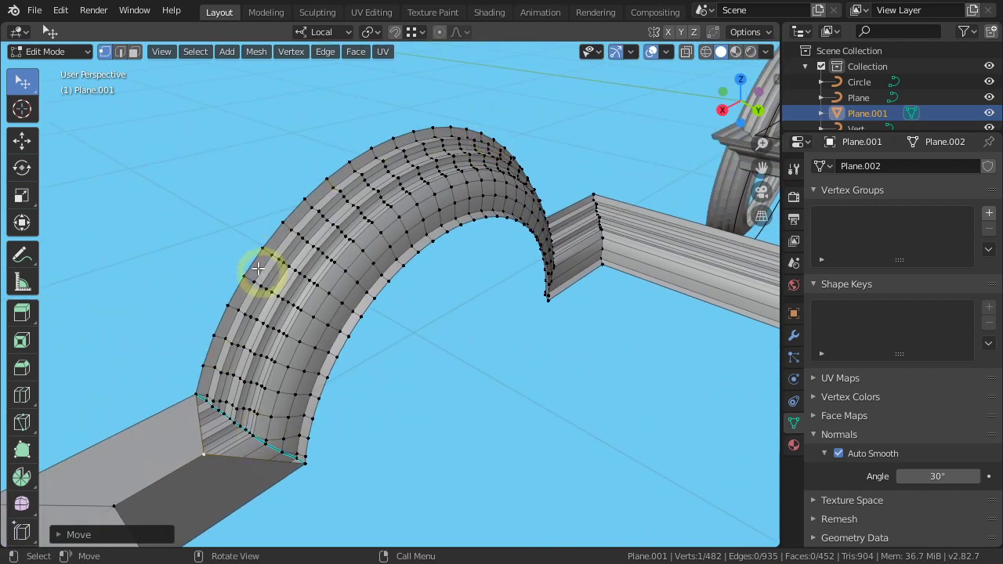
click(120, 52)
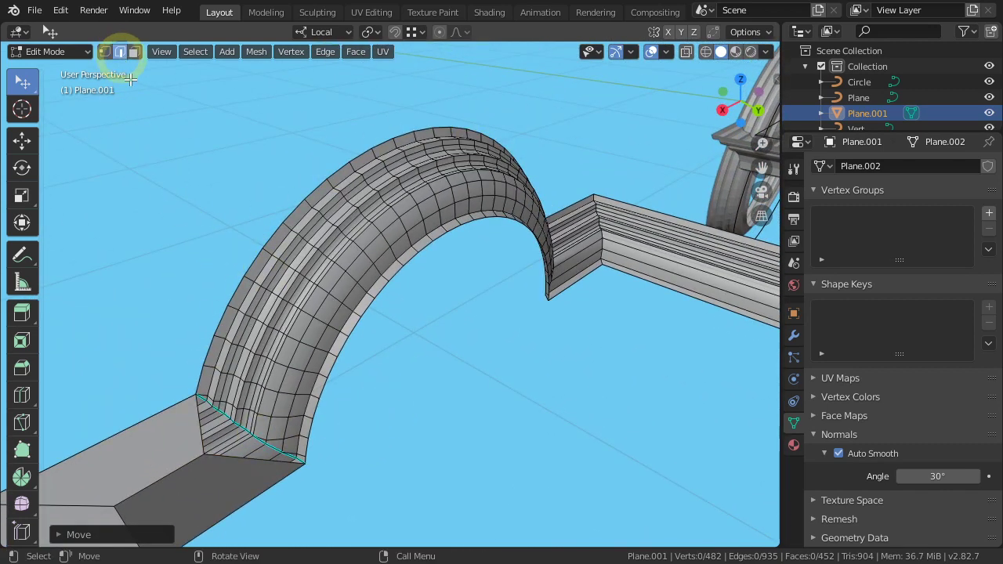
click(201, 380)
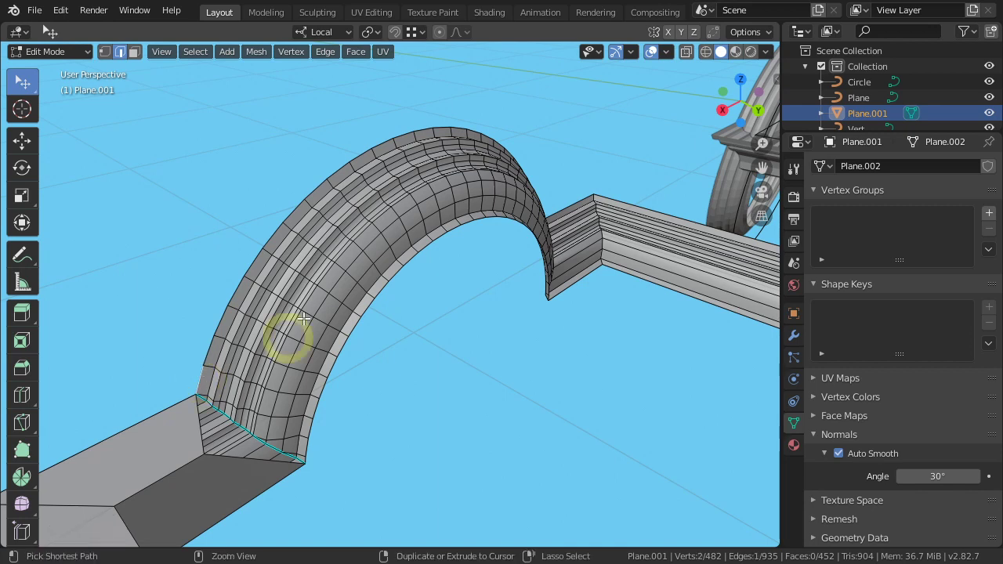
Extrude the arch's outer rim edge path into a strip about 0.18 m out.
ctrl+click(459, 130)
mouse_move(411, 361)
middle_down()
mouse_move(368, 340)
mouse_move(464, 343)
middle_up()
key(e)
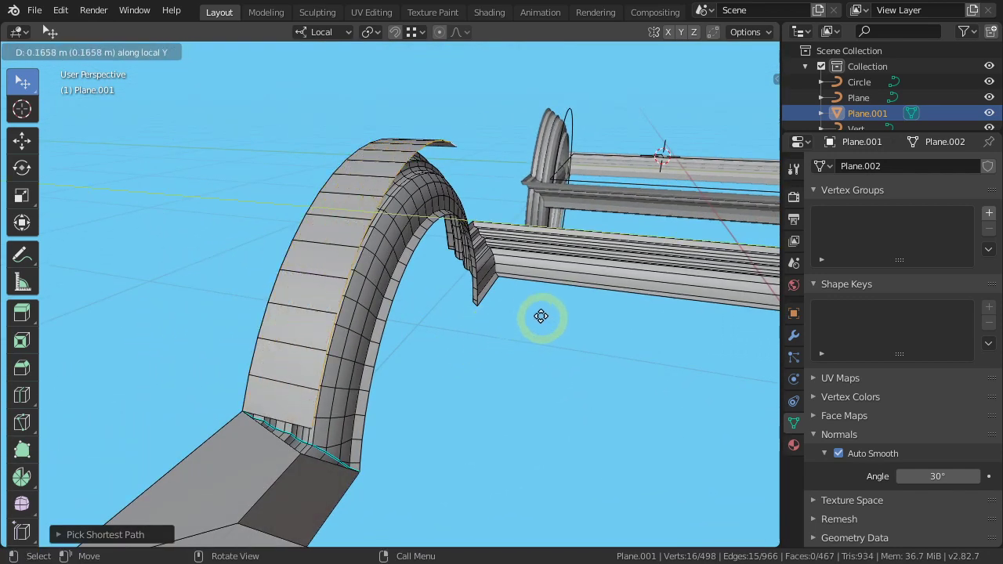
click(413, 268)
Fill two faces: one closing the strip's end, one bridging the strip to the block.
mouse_move(470, 358)
middle_down()
mouse_move(273, 347)
mouse_move(218, 362)
mouse_move(388, 353)
mouse_move(332, 347)
middle_up()
mouse_move(498, 343)
middle_down()
mouse_move(470, 325)
mouse_move(509, 309)
mouse_move(543, 266)
middle_up()
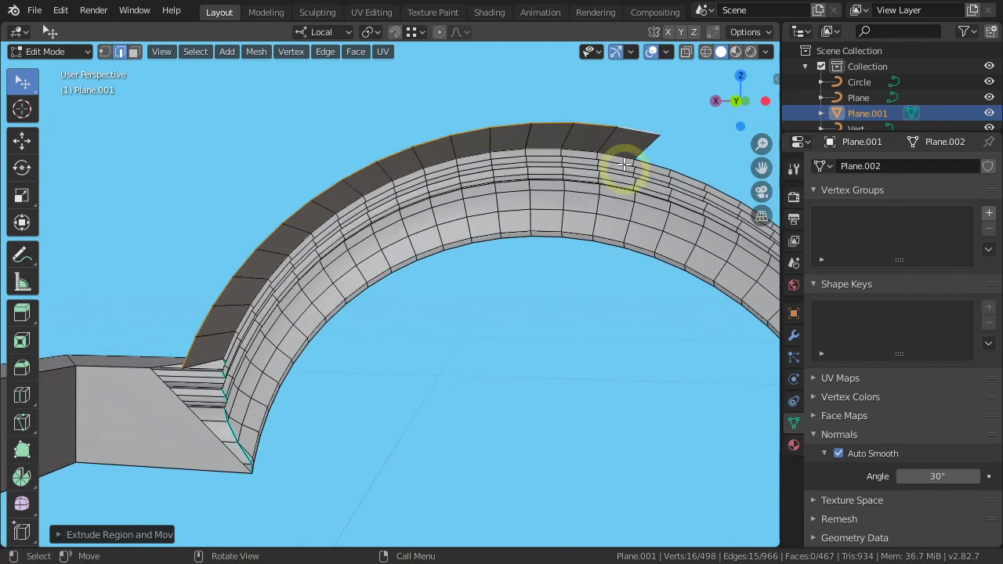
click(636, 135)
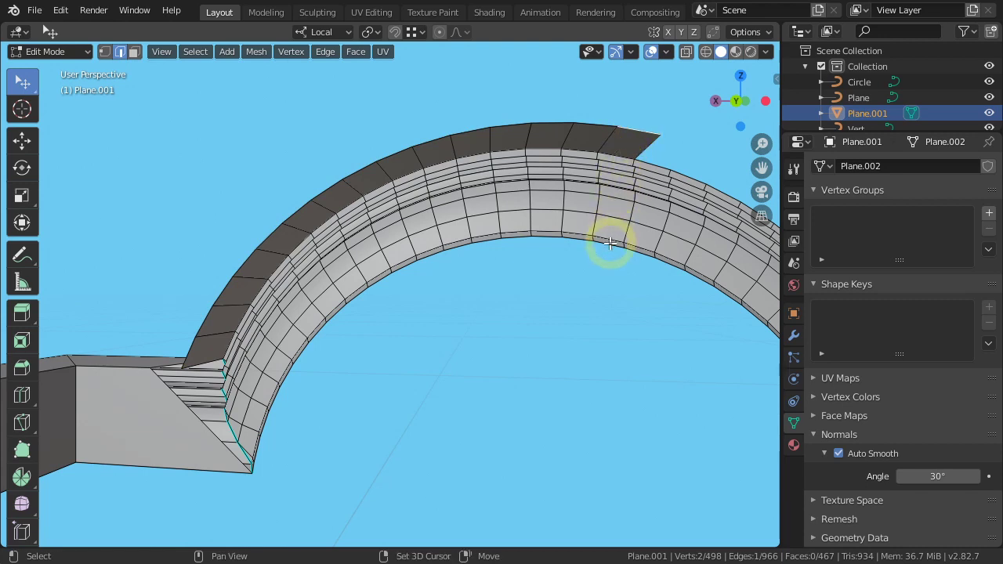
key(f)
mouse_move(425, 358)
middle_down()
mouse_move(381, 381)
mouse_move(398, 372)
mouse_move(381, 381)
mouse_move(347, 279)
mouse_move(323, 273)
middle_up()
shift+click(357, 299)
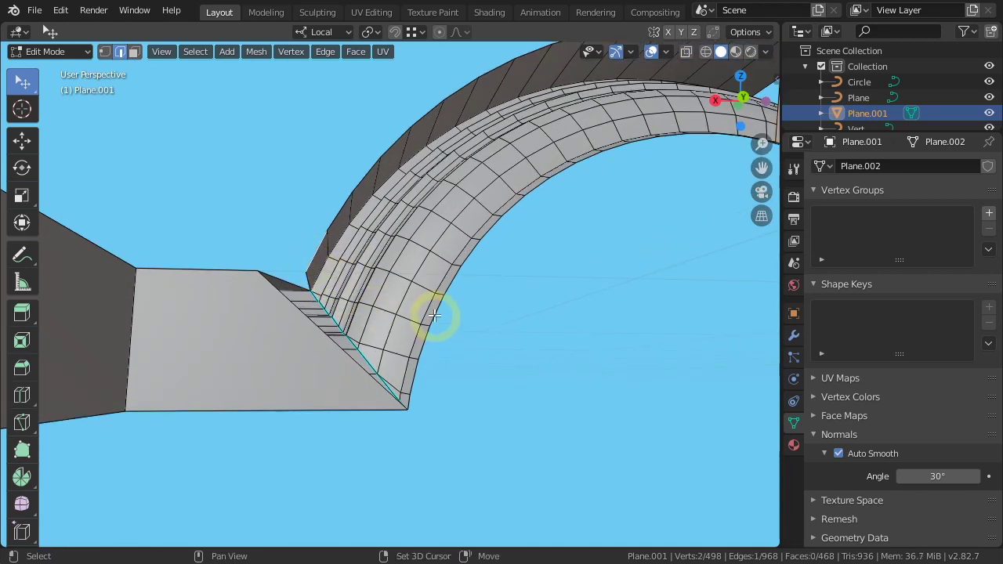
mouse_move(481, 329)
middle_down()
mouse_move(473, 364)
mouse_move(354, 381)
mouse_move(547, 390)
mouse_move(466, 369)
mouse_move(430, 381)
middle_up()
key(f)
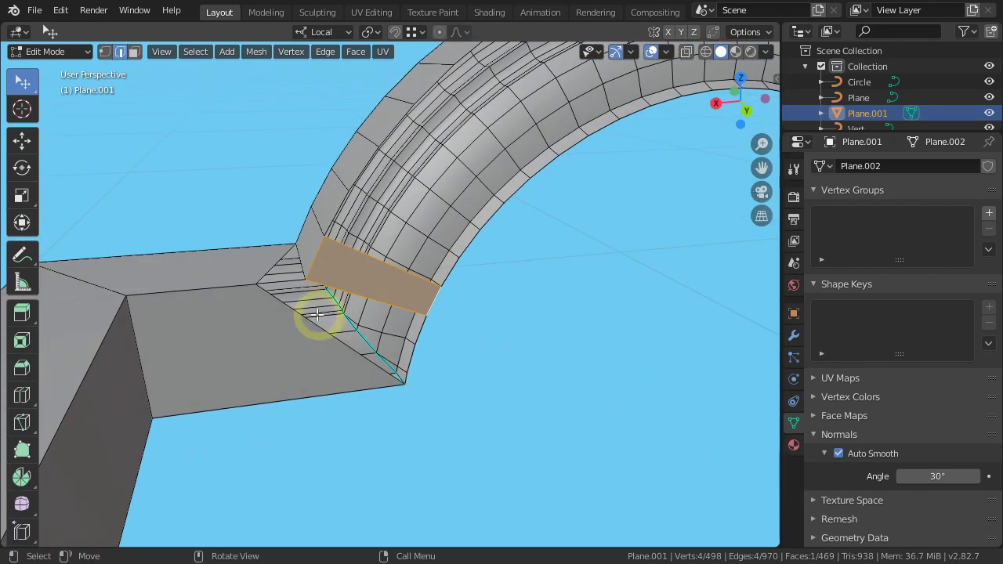
Merge the two stray corner vertices At Last in vertex mode.
key(1)
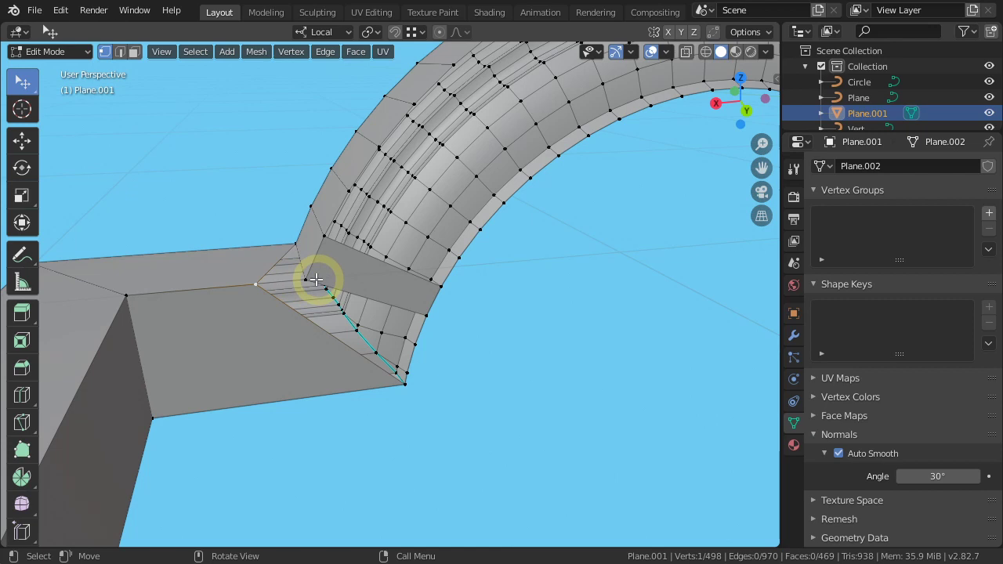
shift+click(305, 281)
key(m)
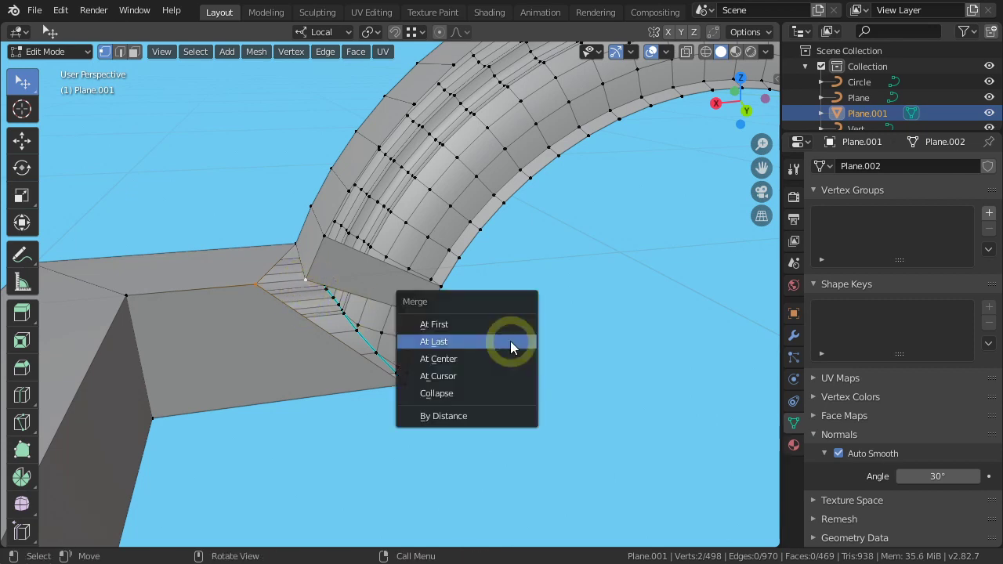
click(431, 342)
Fill the triangular corner gap between block and arch with a face.
mouse_move(472, 365)
middle_down()
mouse_move(419, 363)
mouse_move(392, 336)
mouse_move(452, 309)
mouse_move(441, 336)
mouse_move(473, 353)
mouse_move(353, 316)
mouse_move(455, 338)
middle_up()
alt+click(360, 301)
key(f)
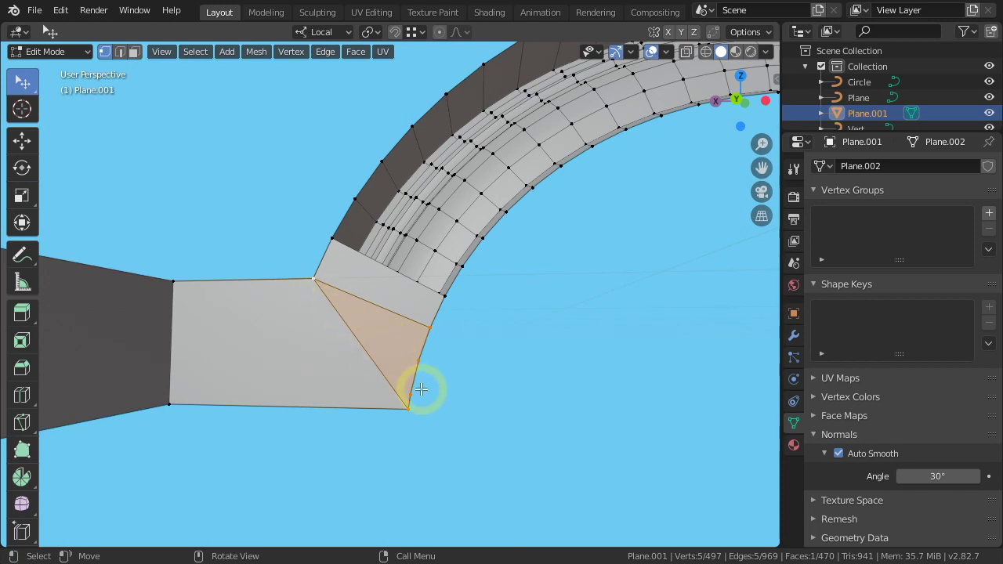
mouse_move(421, 389)
middle_down()
mouse_move(462, 345)
mouse_move(502, 347)
mouse_move(504, 314)
mouse_move(415, 369)
middle_up()
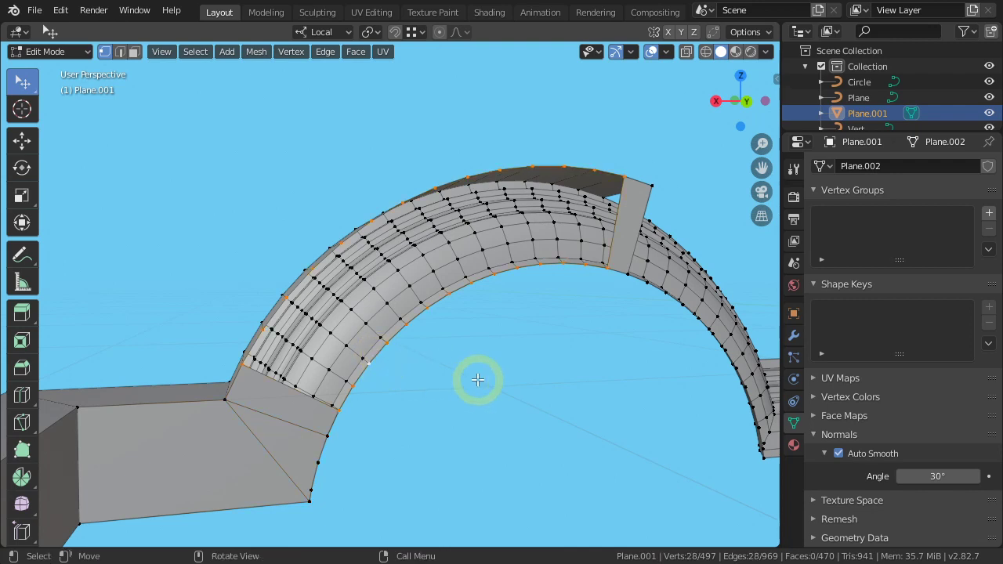
Replace a single-face fill with a Grid Fill across the arch backing, then return to Object Mode.
key(f)
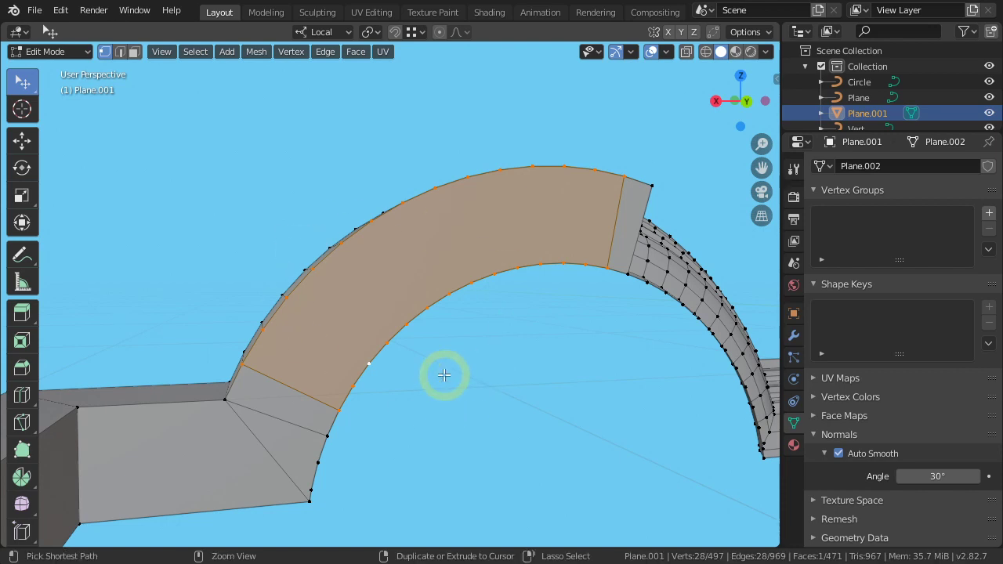
key(ctrl+z)
mouse_move(444, 374)
middle_down()
mouse_move(484, 334)
mouse_move(482, 352)
middle_up()
key(2)
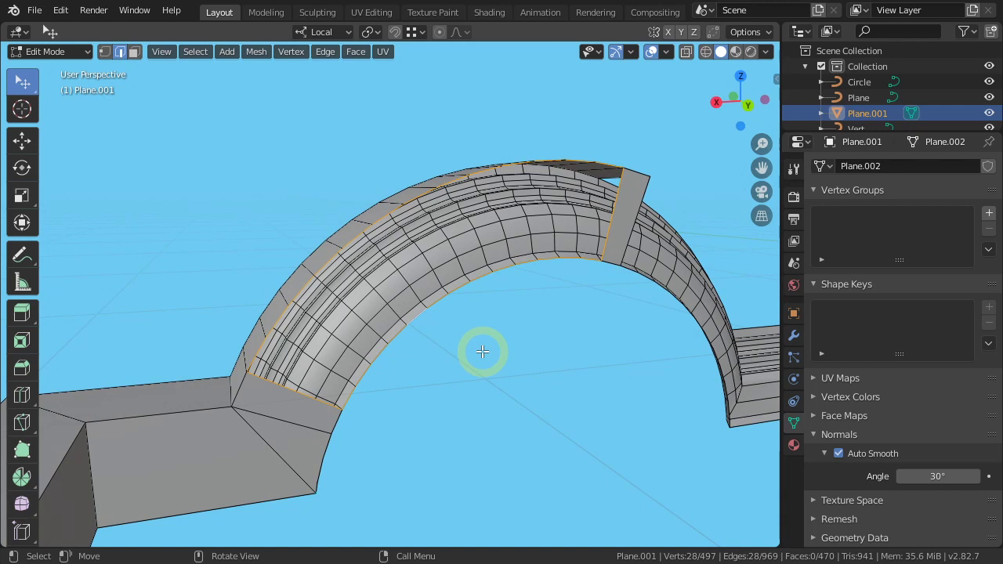
click(356, 50)
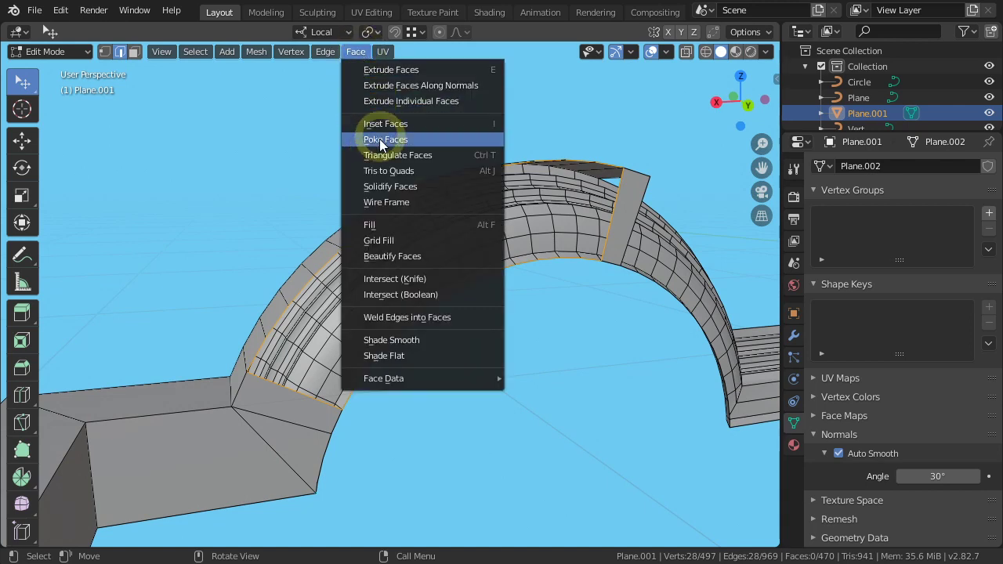
click(380, 242)
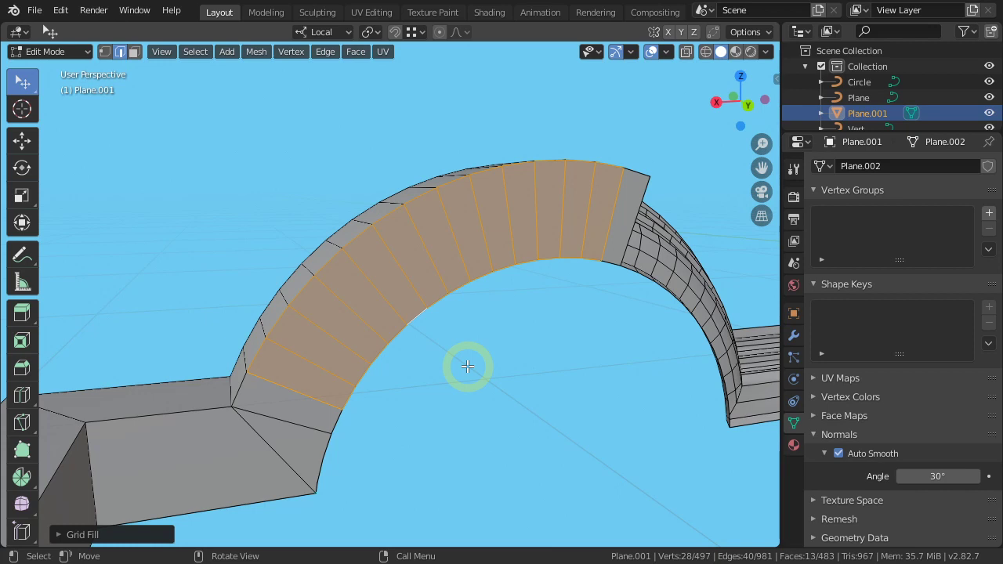
click(468, 366)
key(Tab)
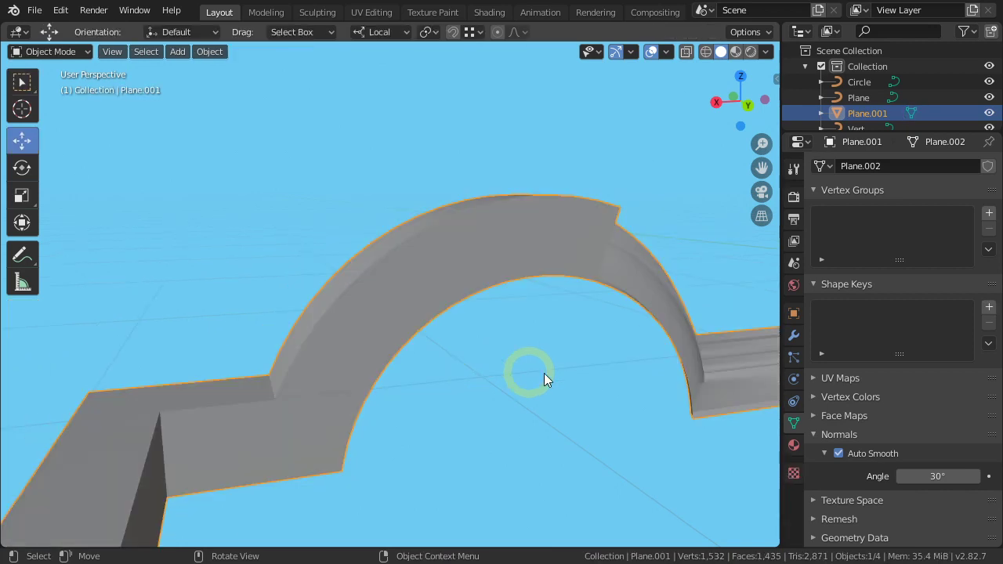
Add a Mirror modifier on X with Bisect X enabled to the frame.
click(792, 337)
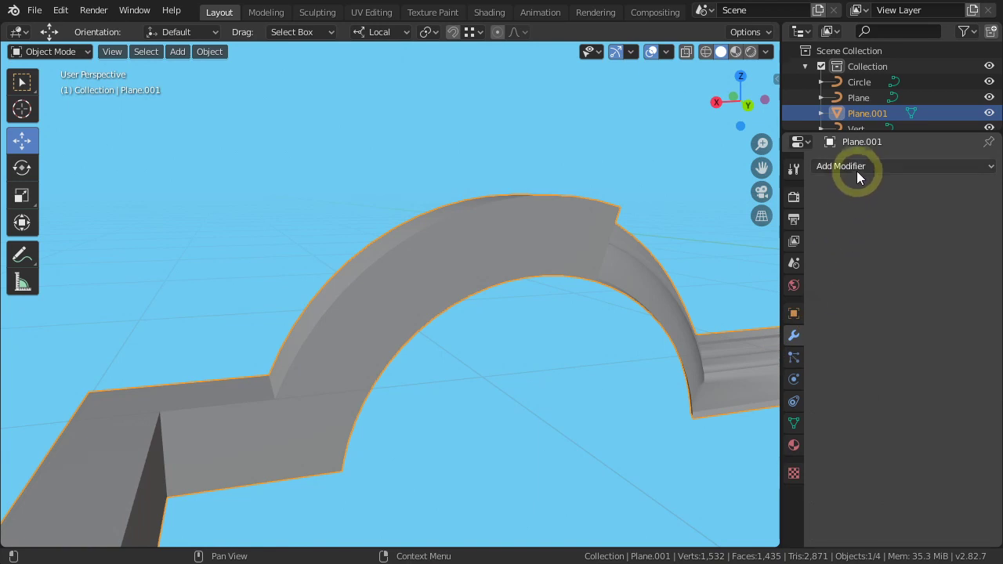
click(857, 167)
click(675, 325)
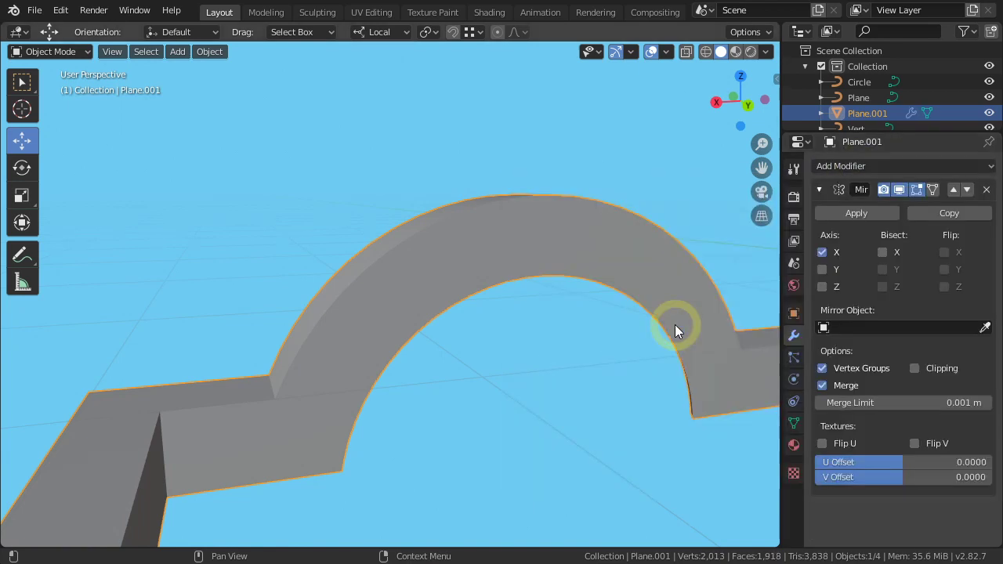
click(884, 252)
mouse_move(359, 365)
middle_down()
mouse_move(291, 384)
mouse_move(520, 377)
mouse_move(473, 406)
mouse_move(490, 412)
mouse_move(469, 411)
mouse_move(507, 377)
mouse_move(382, 286)
mouse_move(391, 314)
mouse_move(480, 344)
mouse_move(390, 342)
middle_up()
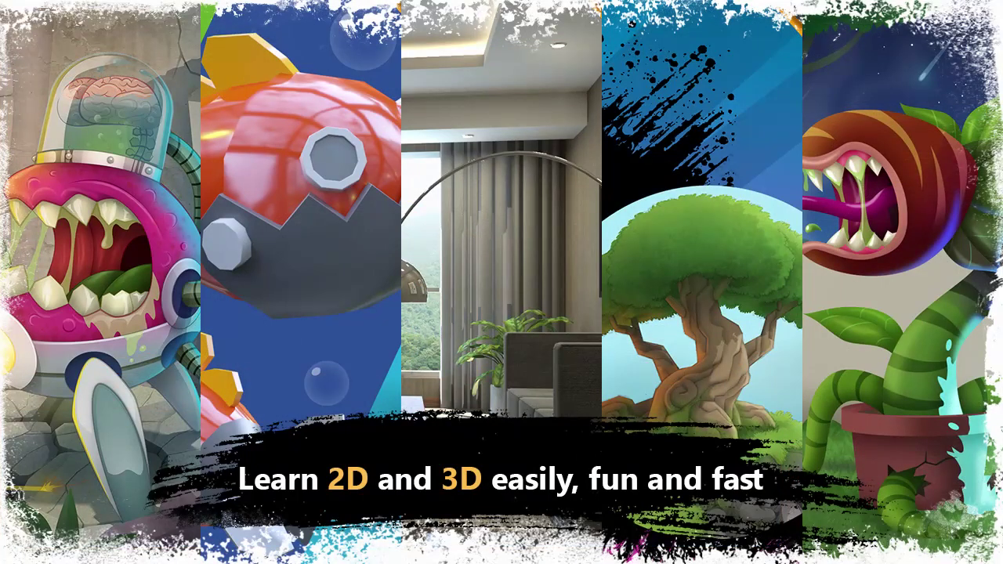